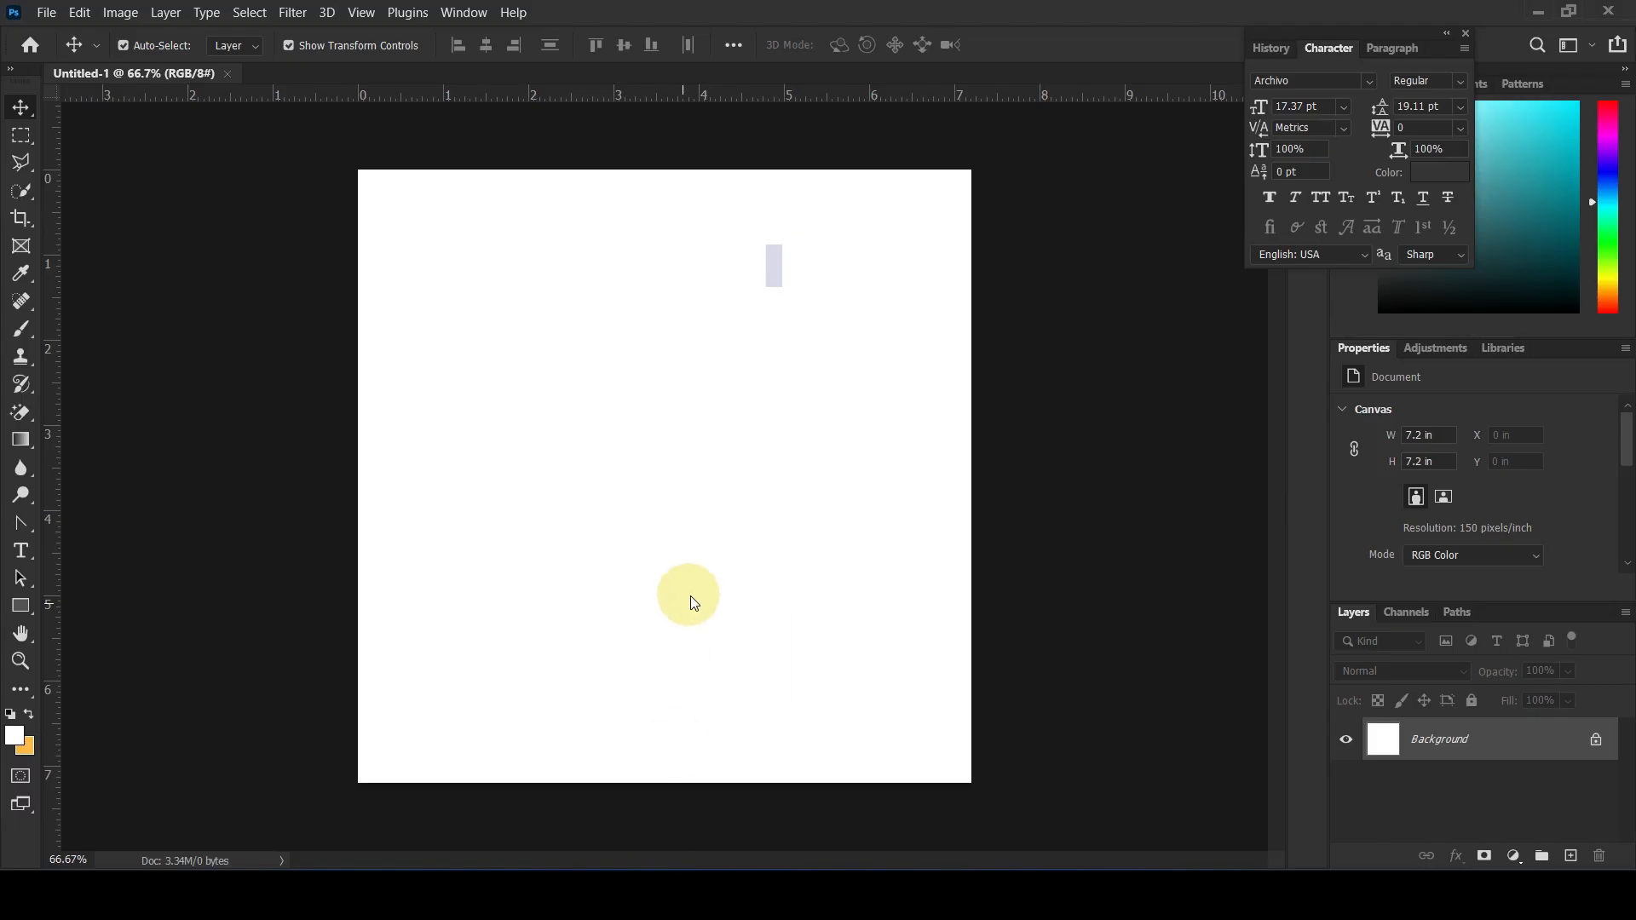
- Scale down the placed solar 2 image to about 4.9 in wide and position it in the lower half of the canvas
left_click_drag(968, 288, 873, 346)
left_click_drag(738, 486, 736, 599)
key("Return")
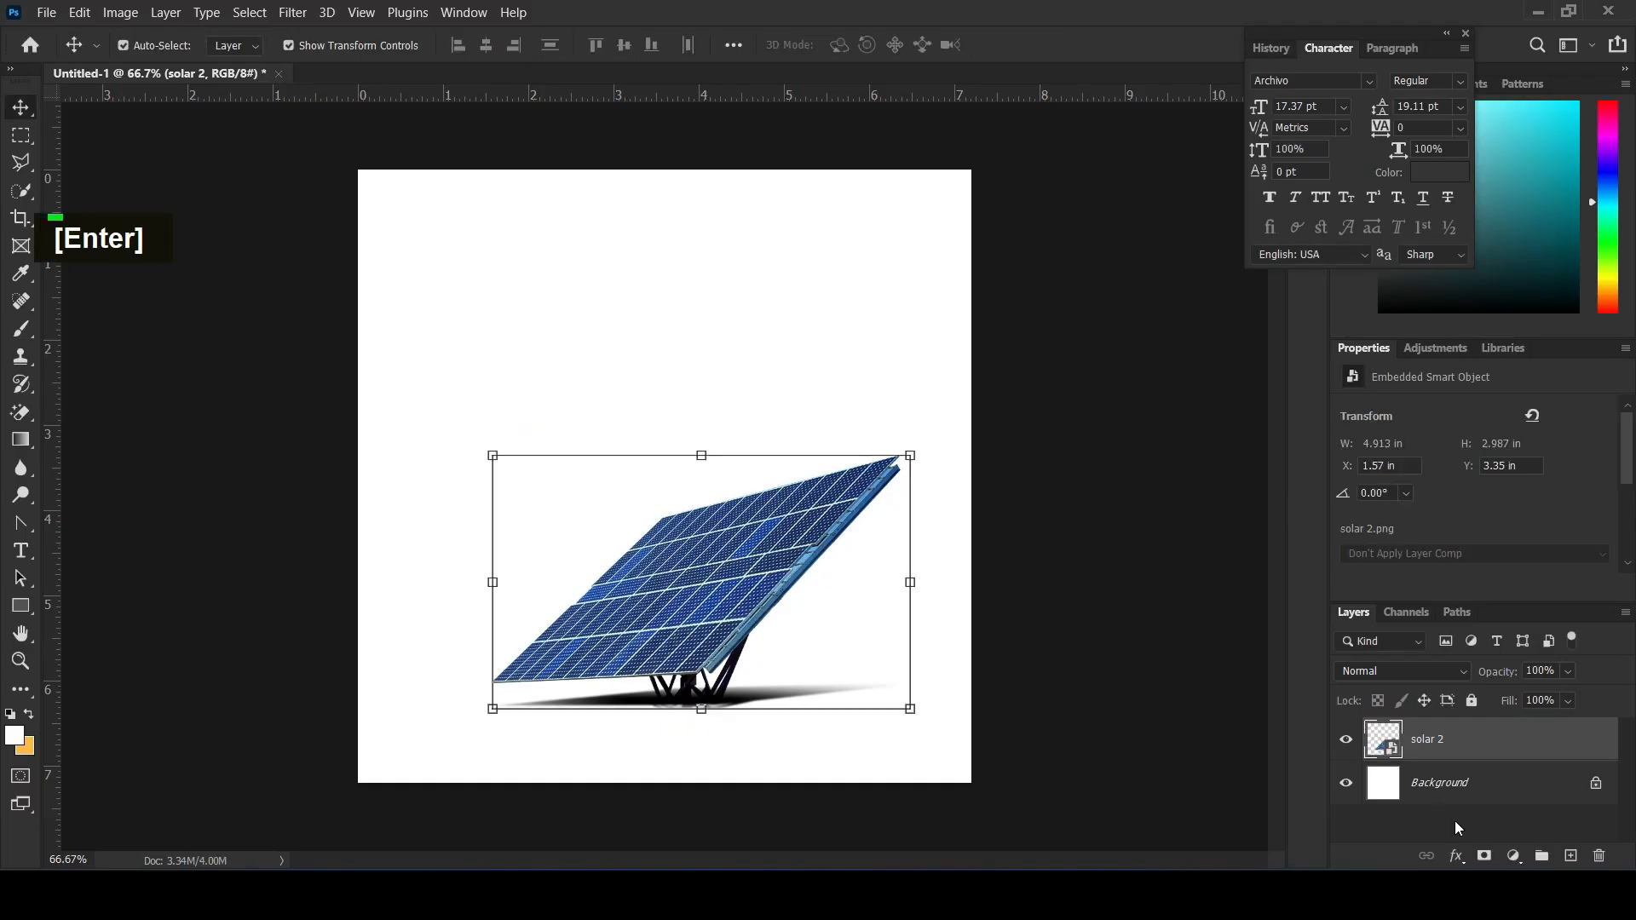
- Add a layer mask to the solar 2 layer and paint out the ground shadow with a soft black brush of size 90
left_click(1484, 856)
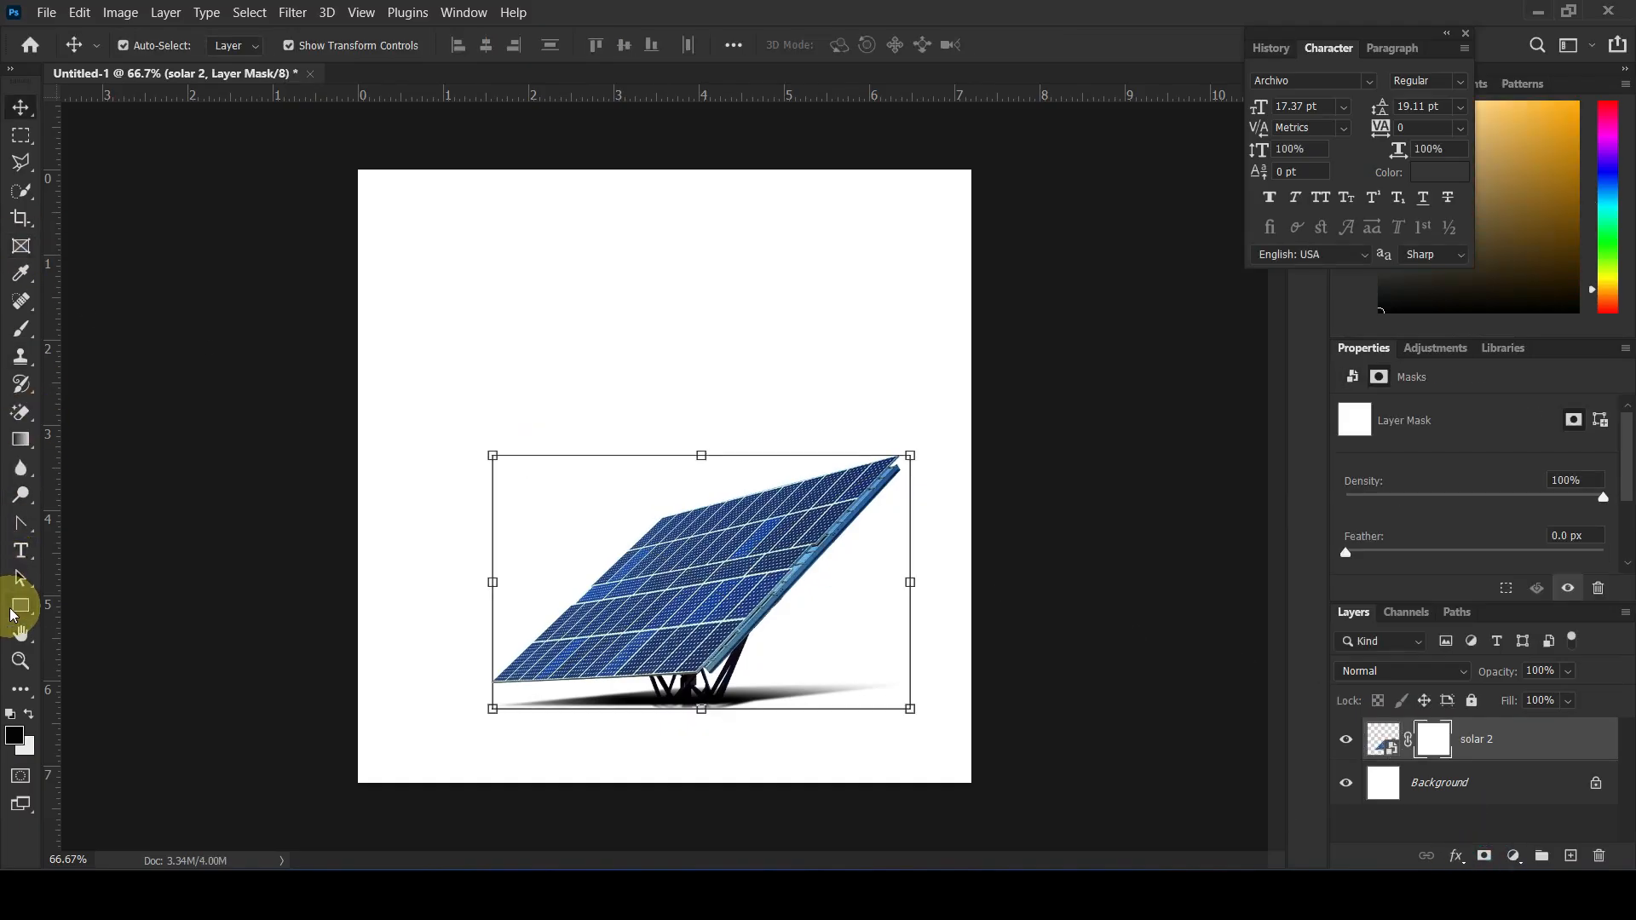
left_click(21, 329)
key("bracketleft")
key("bracketleft")
key("bracketleft")
key("bracketleft")
key("bracketleft")
key("bracketleft")
key("bracketleft")
key("bracketleft")
key("bracketleft")
key("bracketleft")
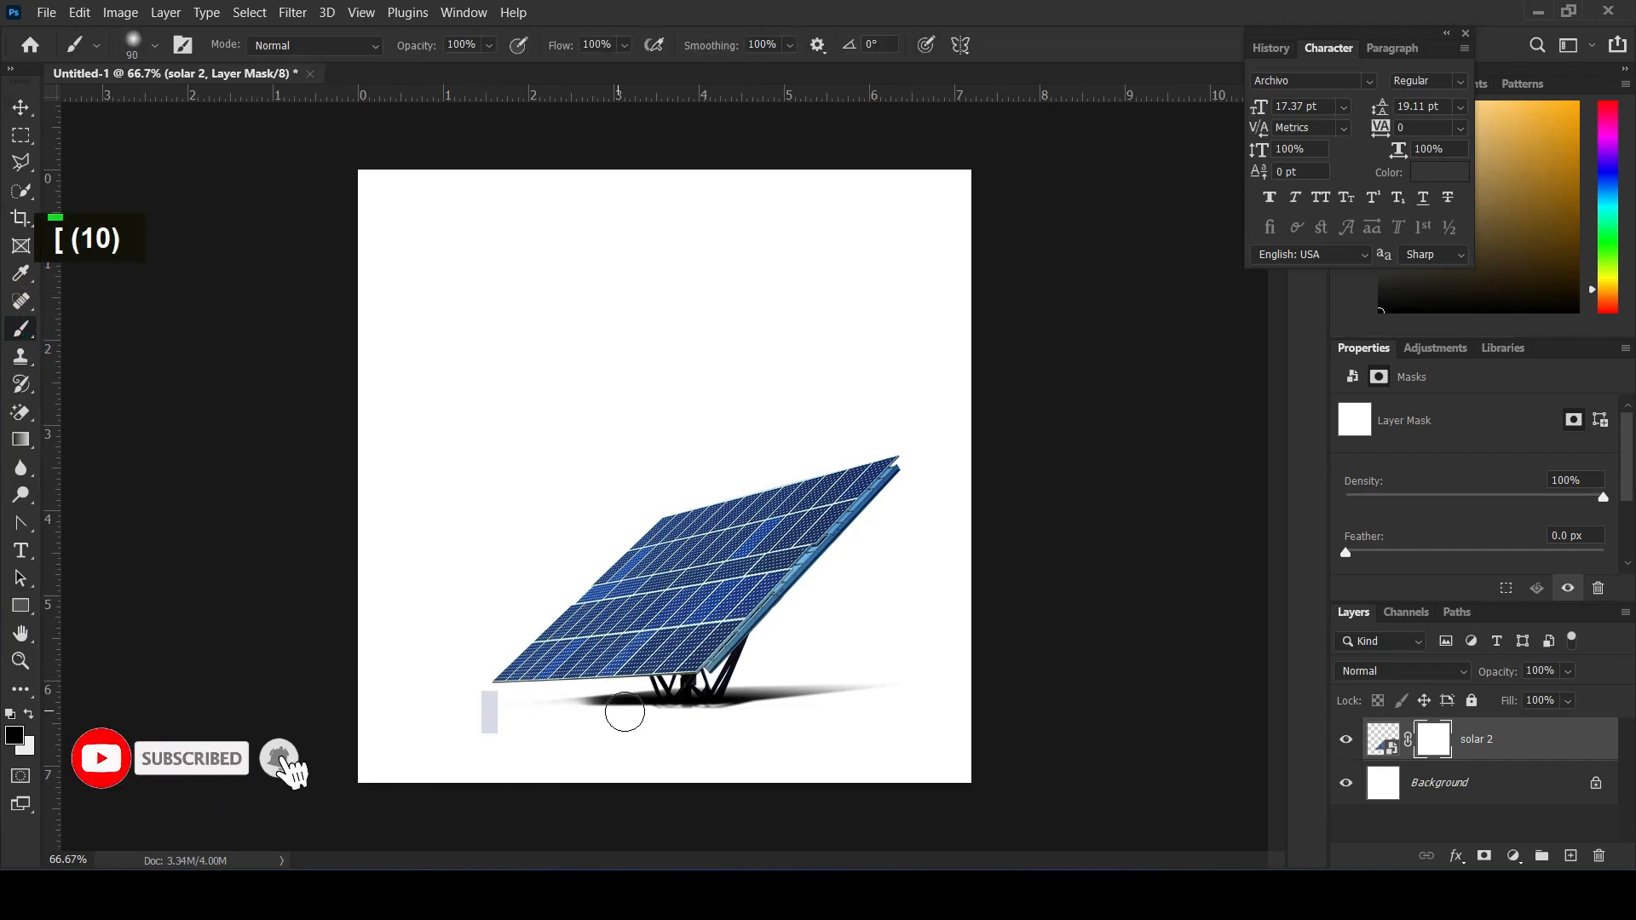
double_click(624, 712)
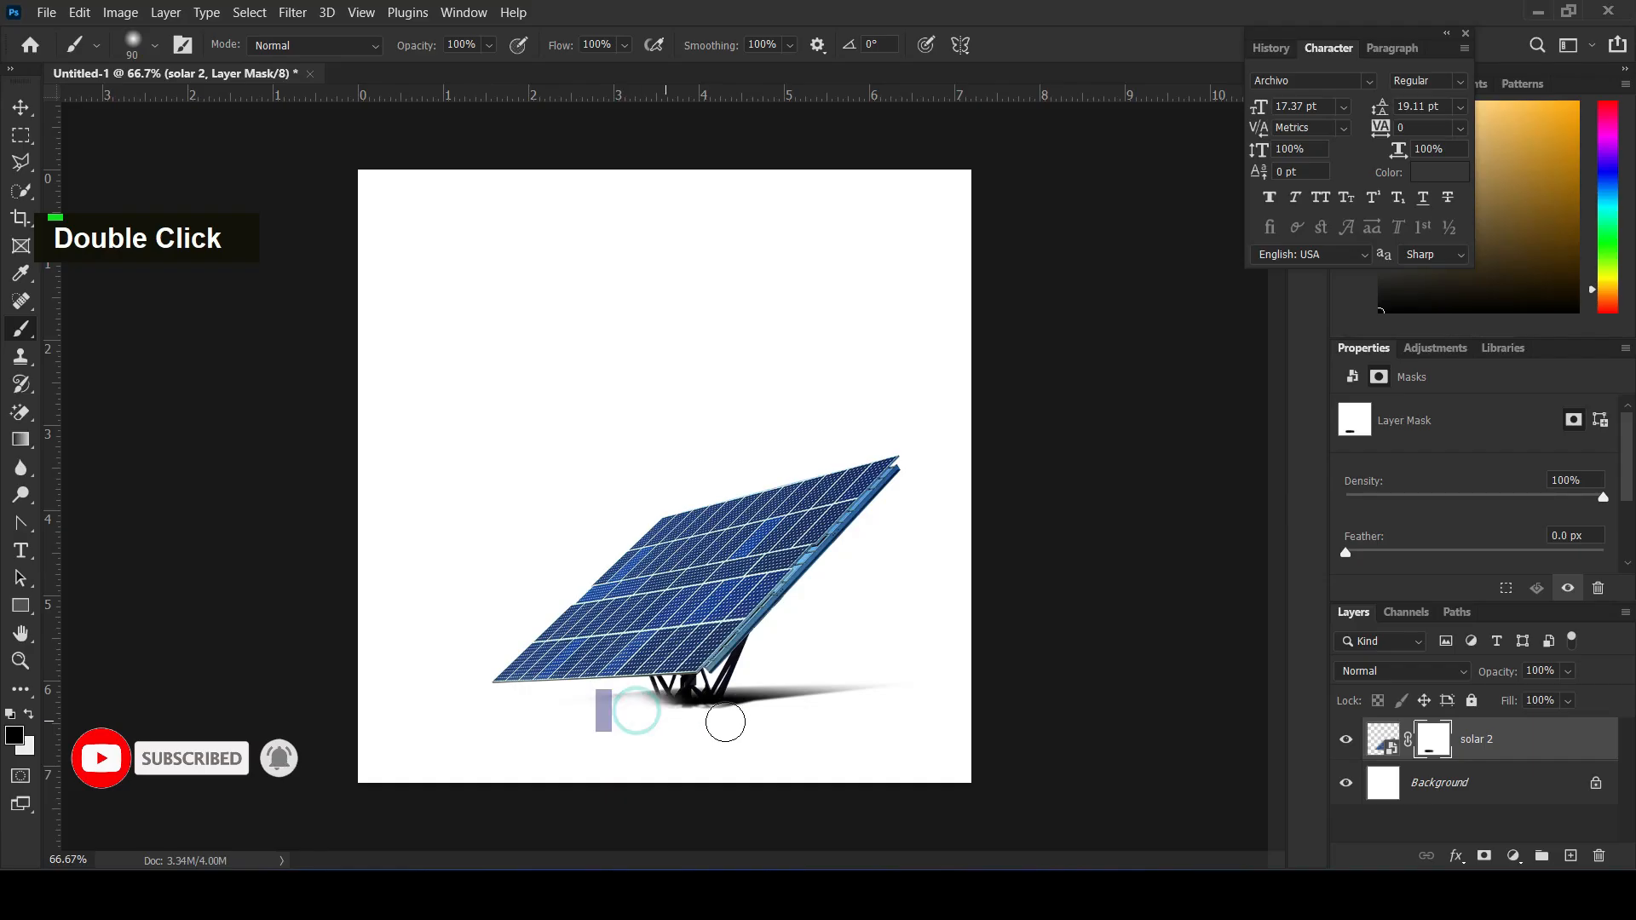
double_click(764, 703)
mouse_move(792, 701)
left_mouse_down()
mouse_move(695, 732)
mouse_move(536, 720)
left_mouse_up()
double_click(767, 697)
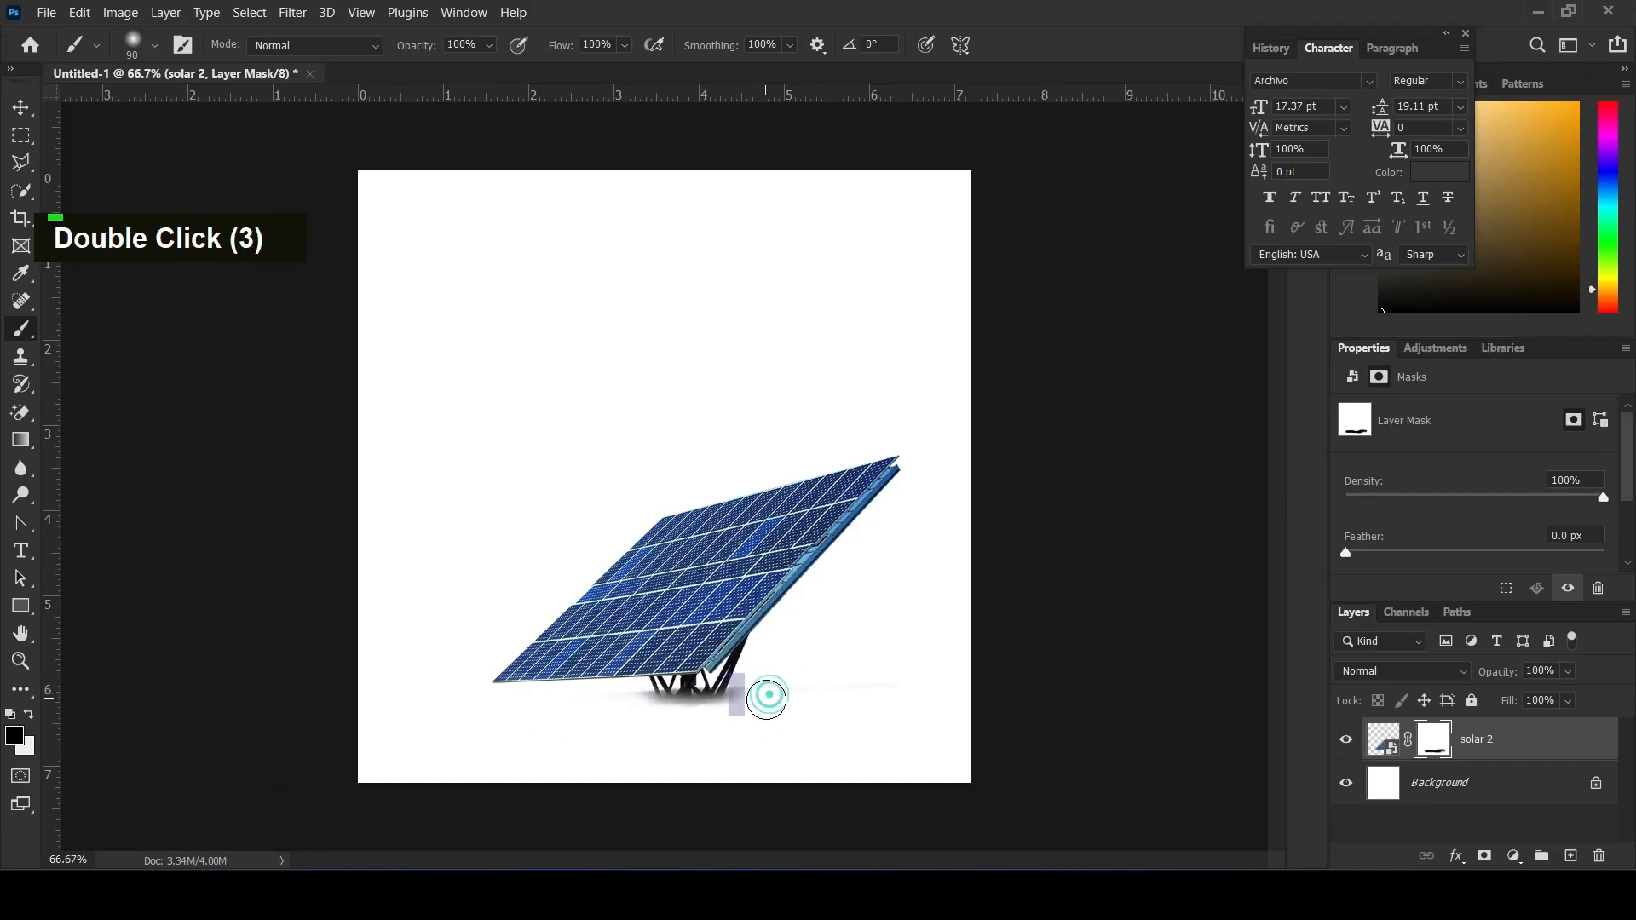
mouse_move(843, 693)
left_mouse_down()
mouse_move(955, 688)
mouse_move(887, 687)
mouse_move(975, 683)
left_mouse_up()
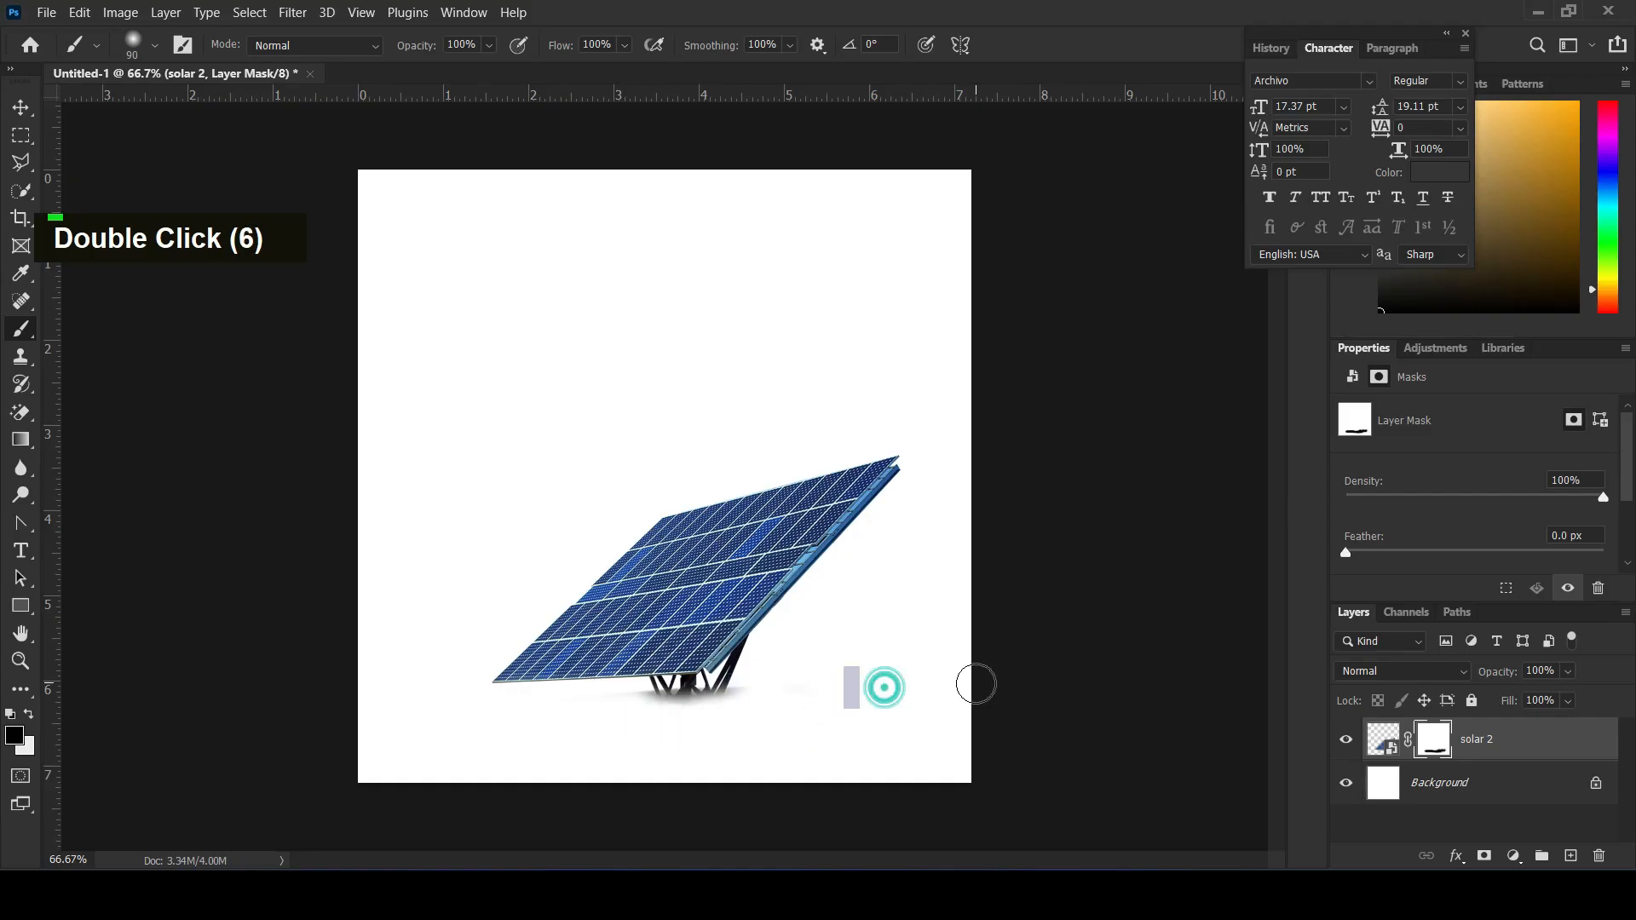
left_click(21, 106)
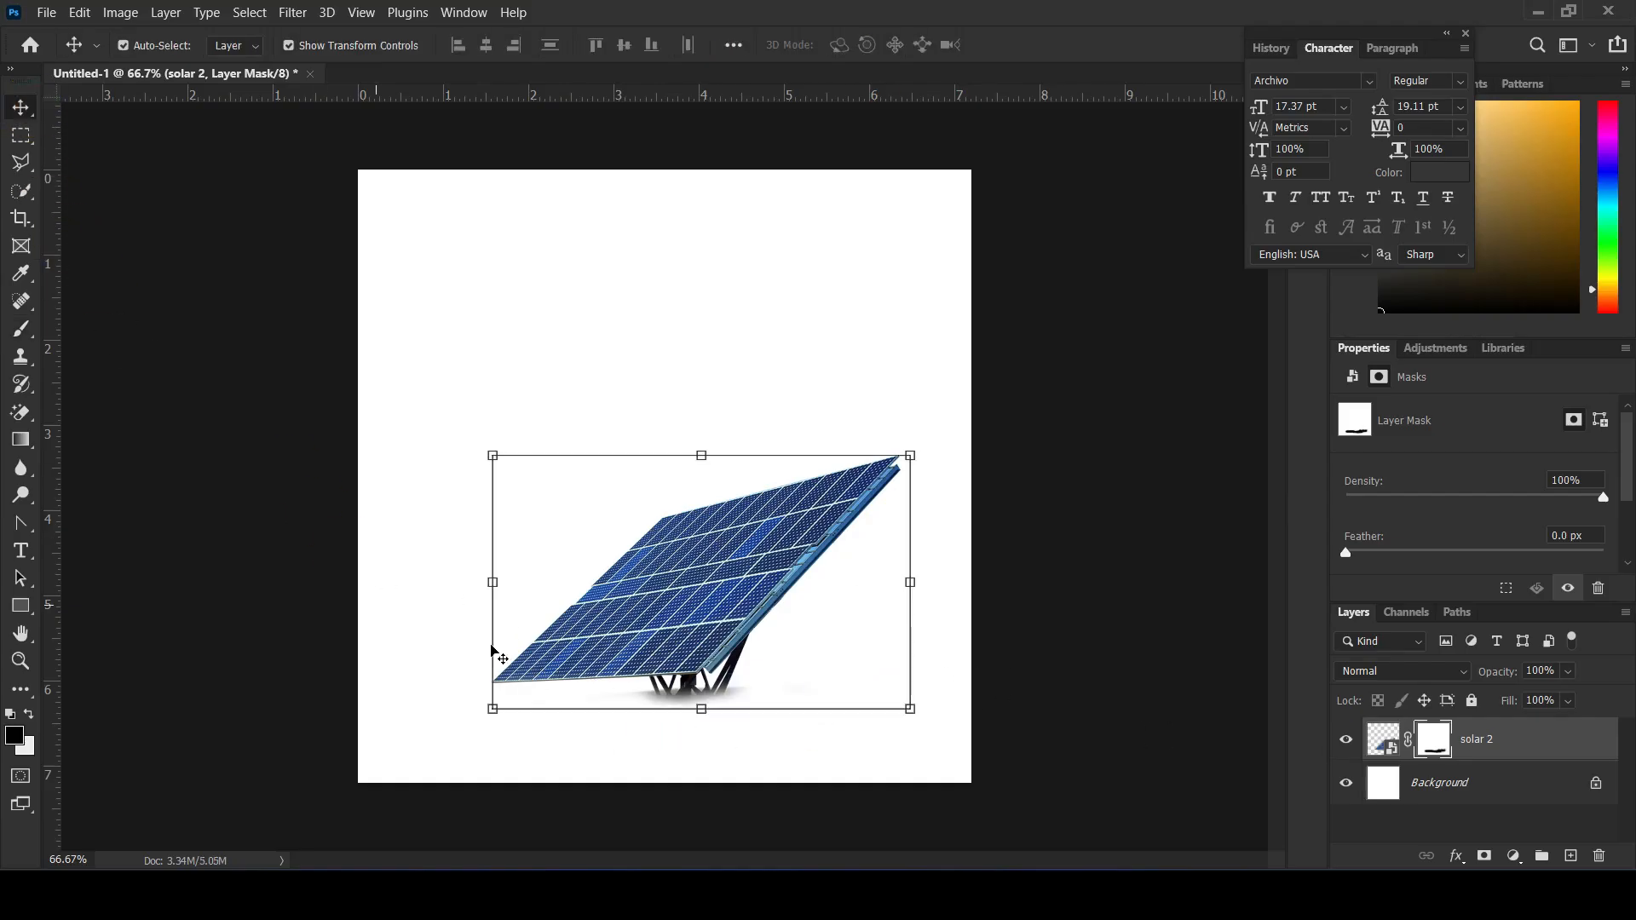
- Place the solar 1 image in the document, scale it down and position it beside the first solar panel
left_click(503, 882)
left_click_drag(1040, 286, 664, 510)
left_click_drag(353, 257, 480, 353)
left_click_drag(660, 488, 607, 569)
key("Return")
- Put the solar 1 layer below solar 2, resize it to about 3.57 in wide and tuck it behind the front panel
left_click_drag(1444, 762, 1441, 806)
left_click_drag(601, 512, 537, 556)
left_click_drag(369, 476, 432, 495)
mouse_move(515, 581)
left_mouse_down()
mouse_move(516, 548)
mouse_move(531, 562)
left_mouse_up()
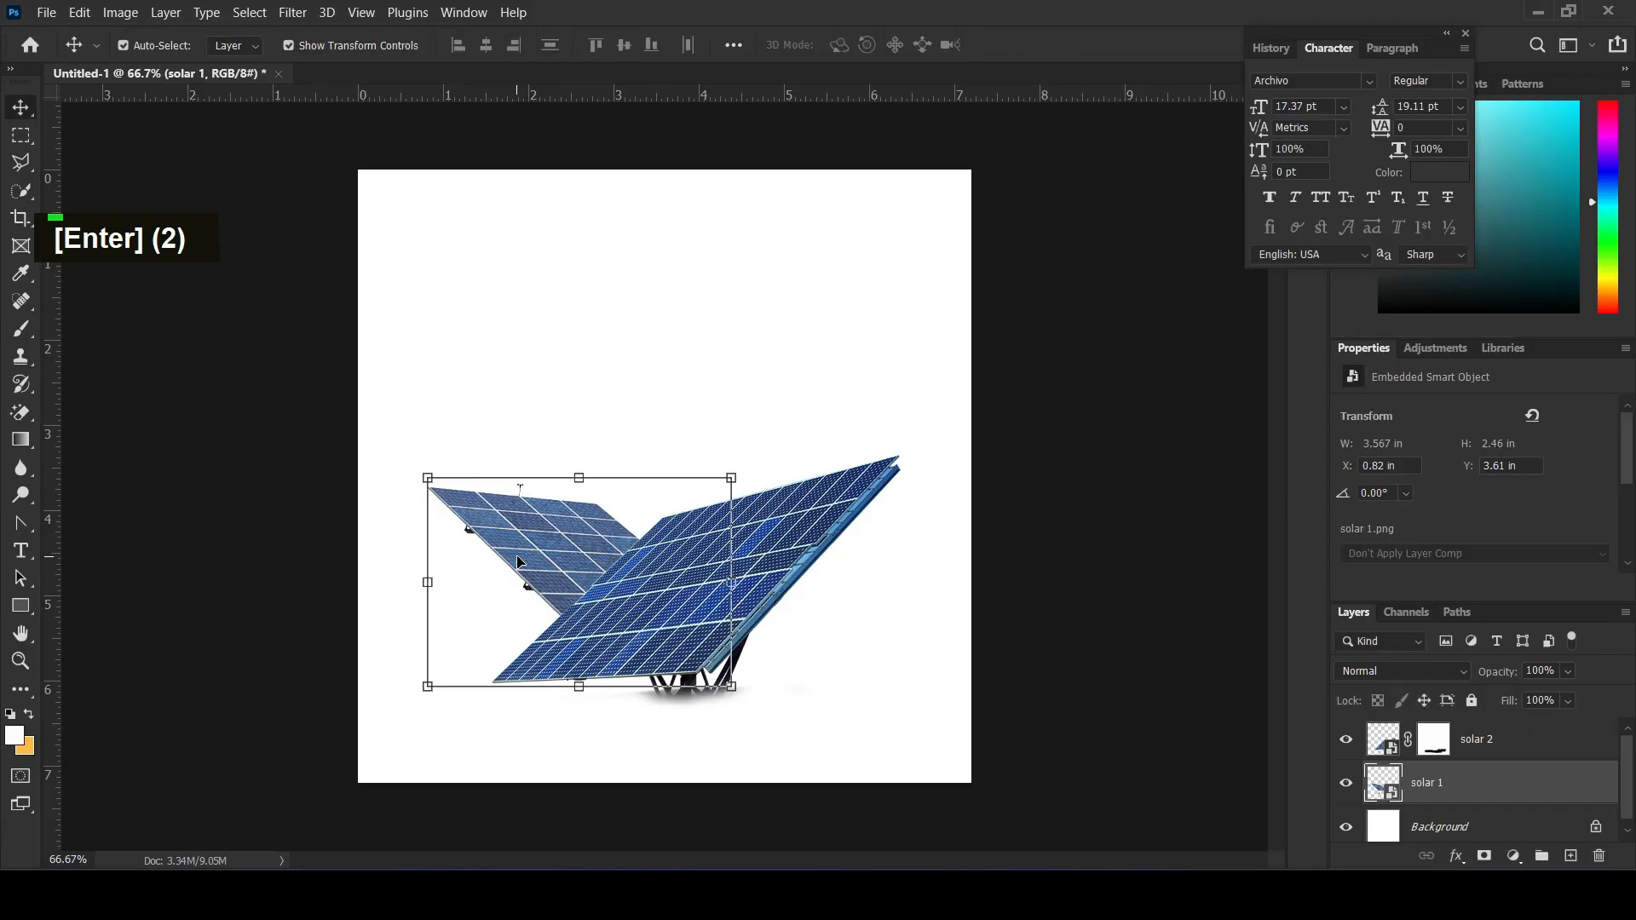
- Hide the solar 2 and solar 1 layers
left_click(1108, 554)
left_click(750, 639)
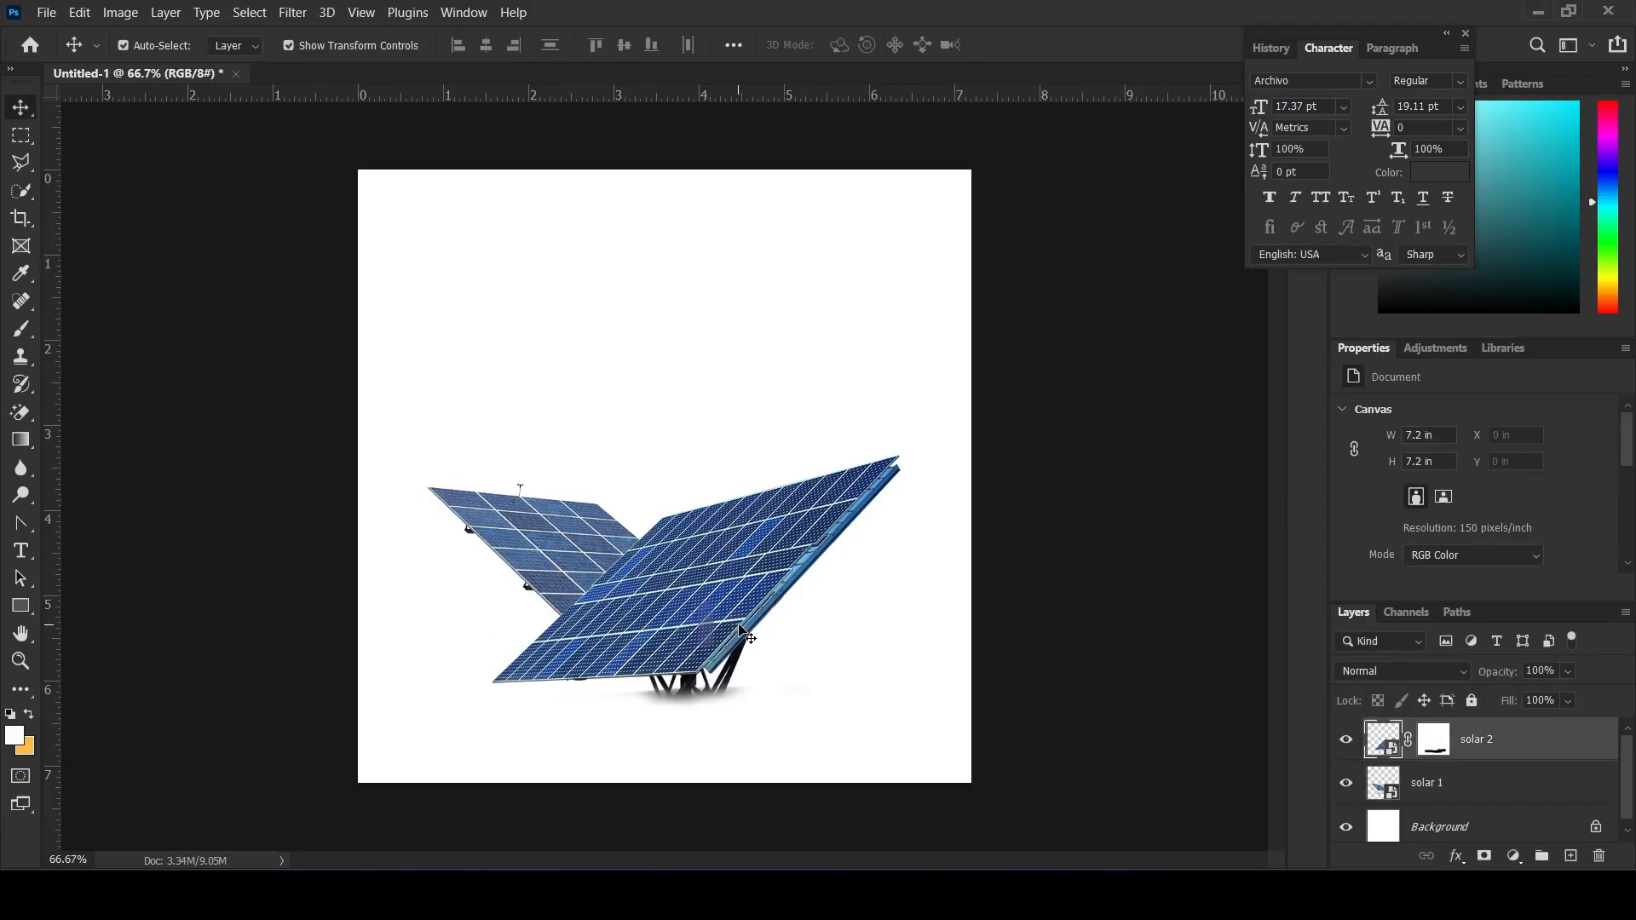
left_click(1155, 495)
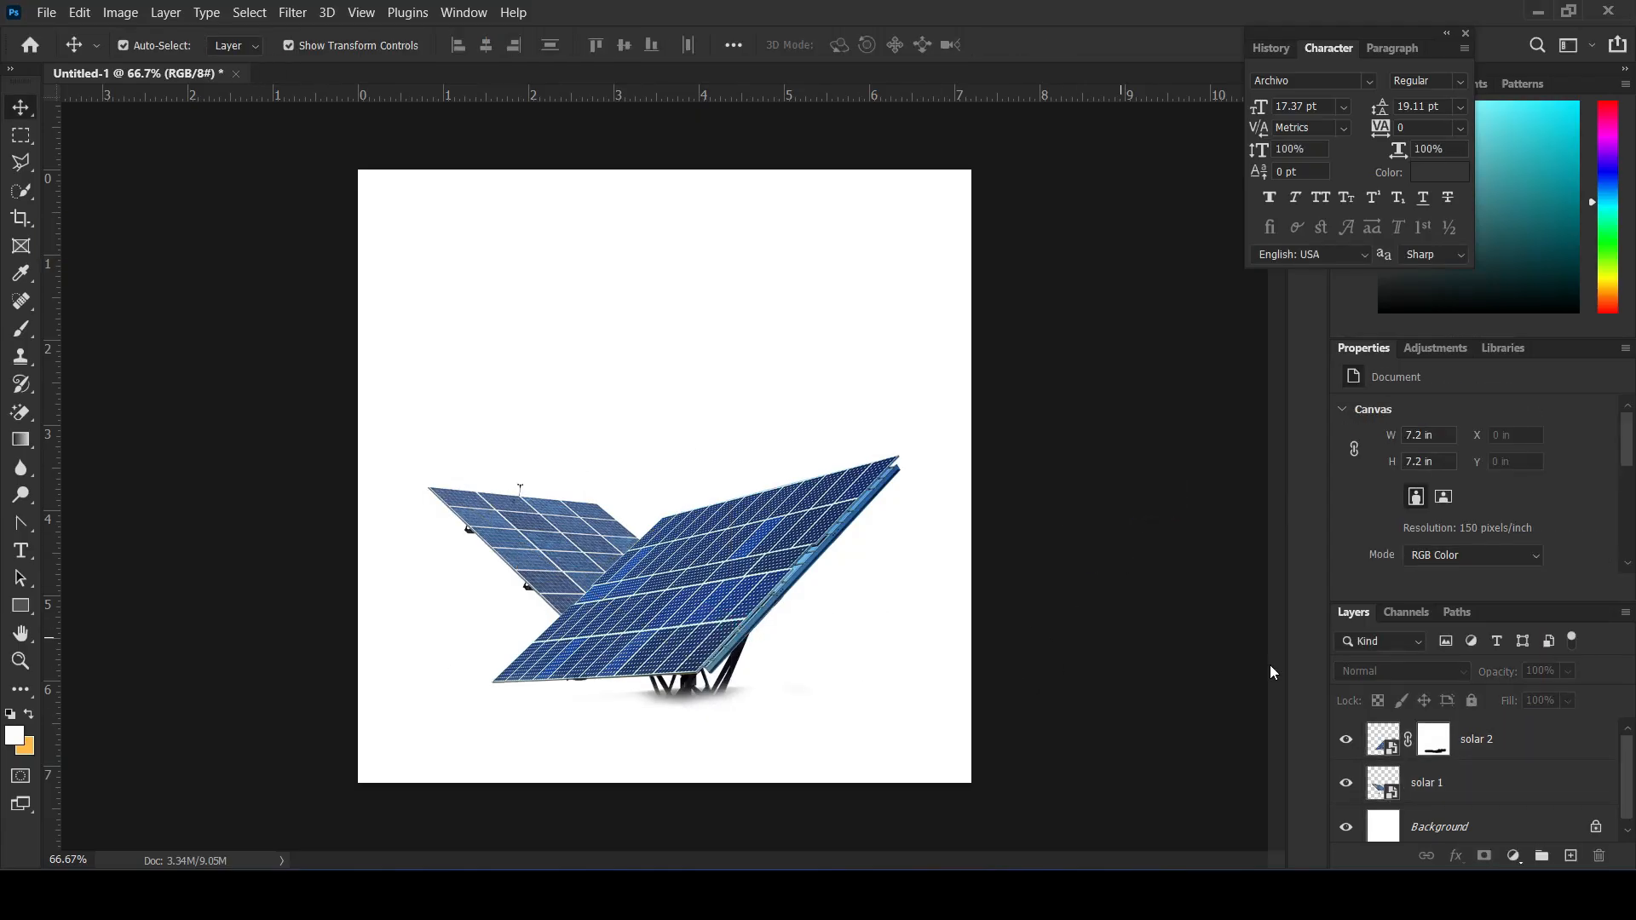
left_click(1346, 739)
left_click(1347, 778)
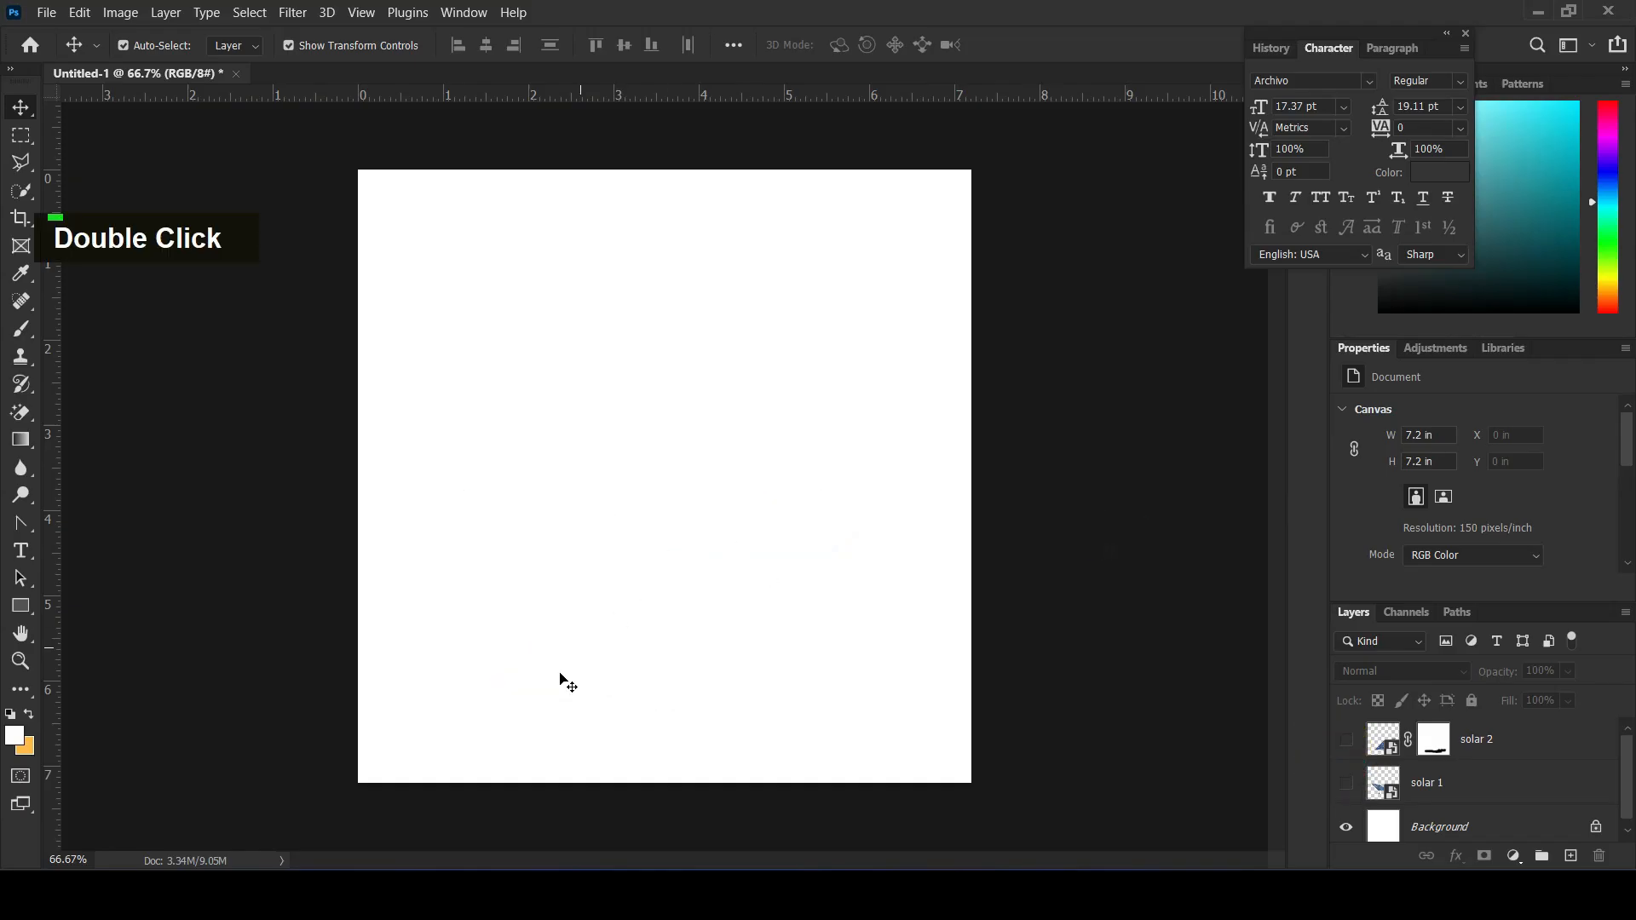
- Place the photo of the engineer at the solar farm and enlarge it to about 11.74 in wide so it fills the canvas
left_click(462, 890)
left_click_drag(373, 318, 665, 629)
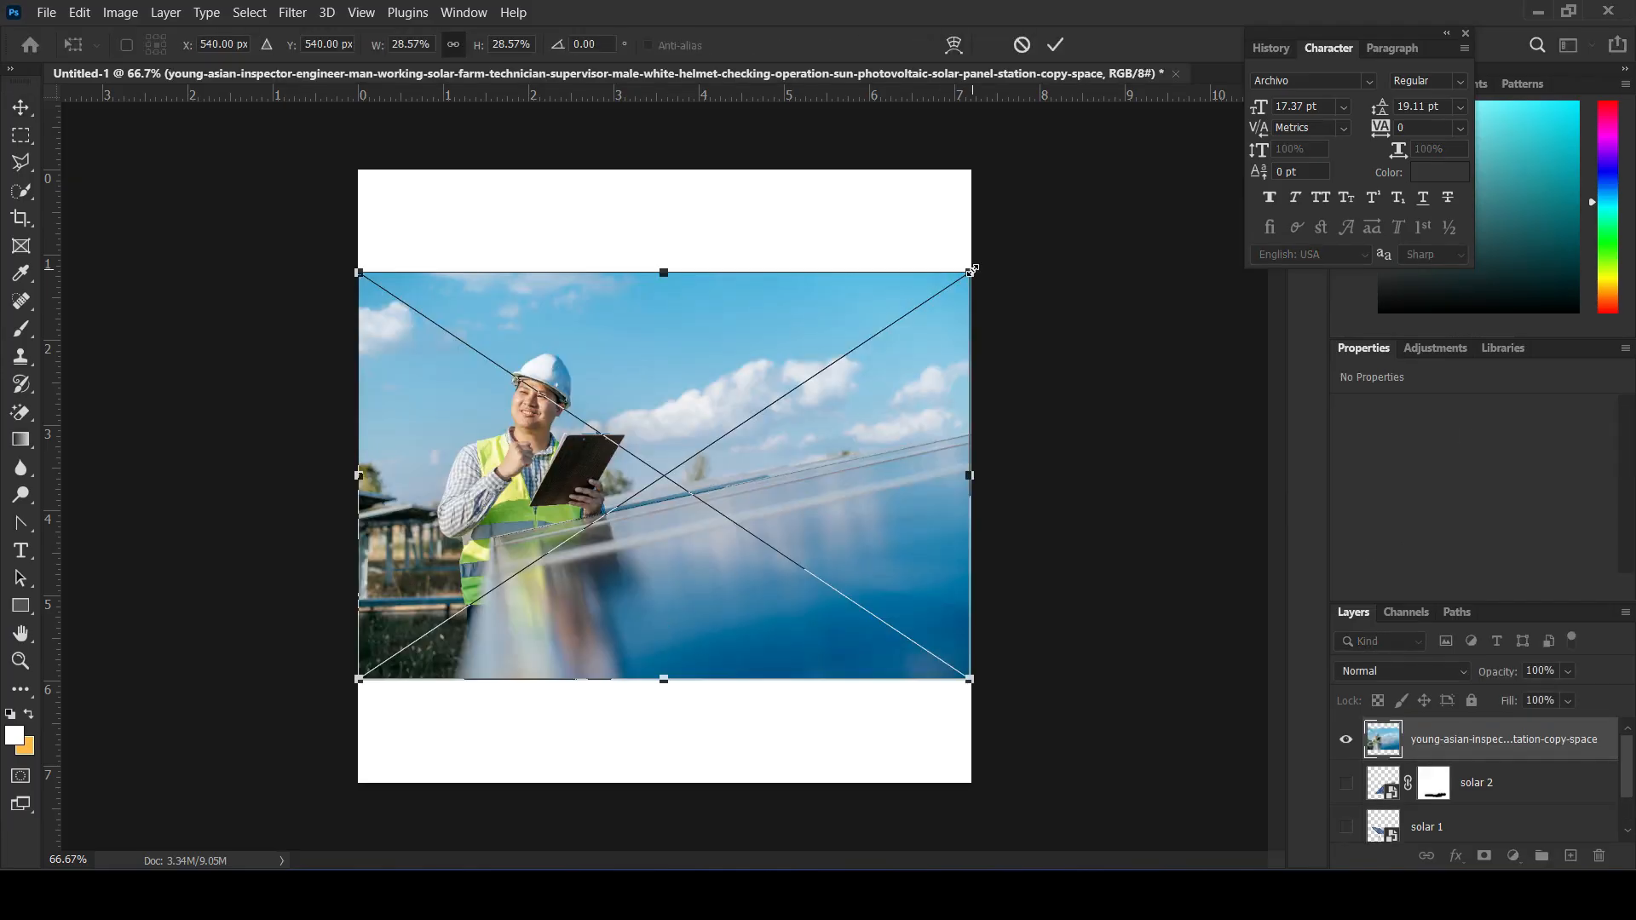
left_click_drag(968, 271, 1191, 183)
left_click_drag(569, 484, 653, 455)
key("Return")
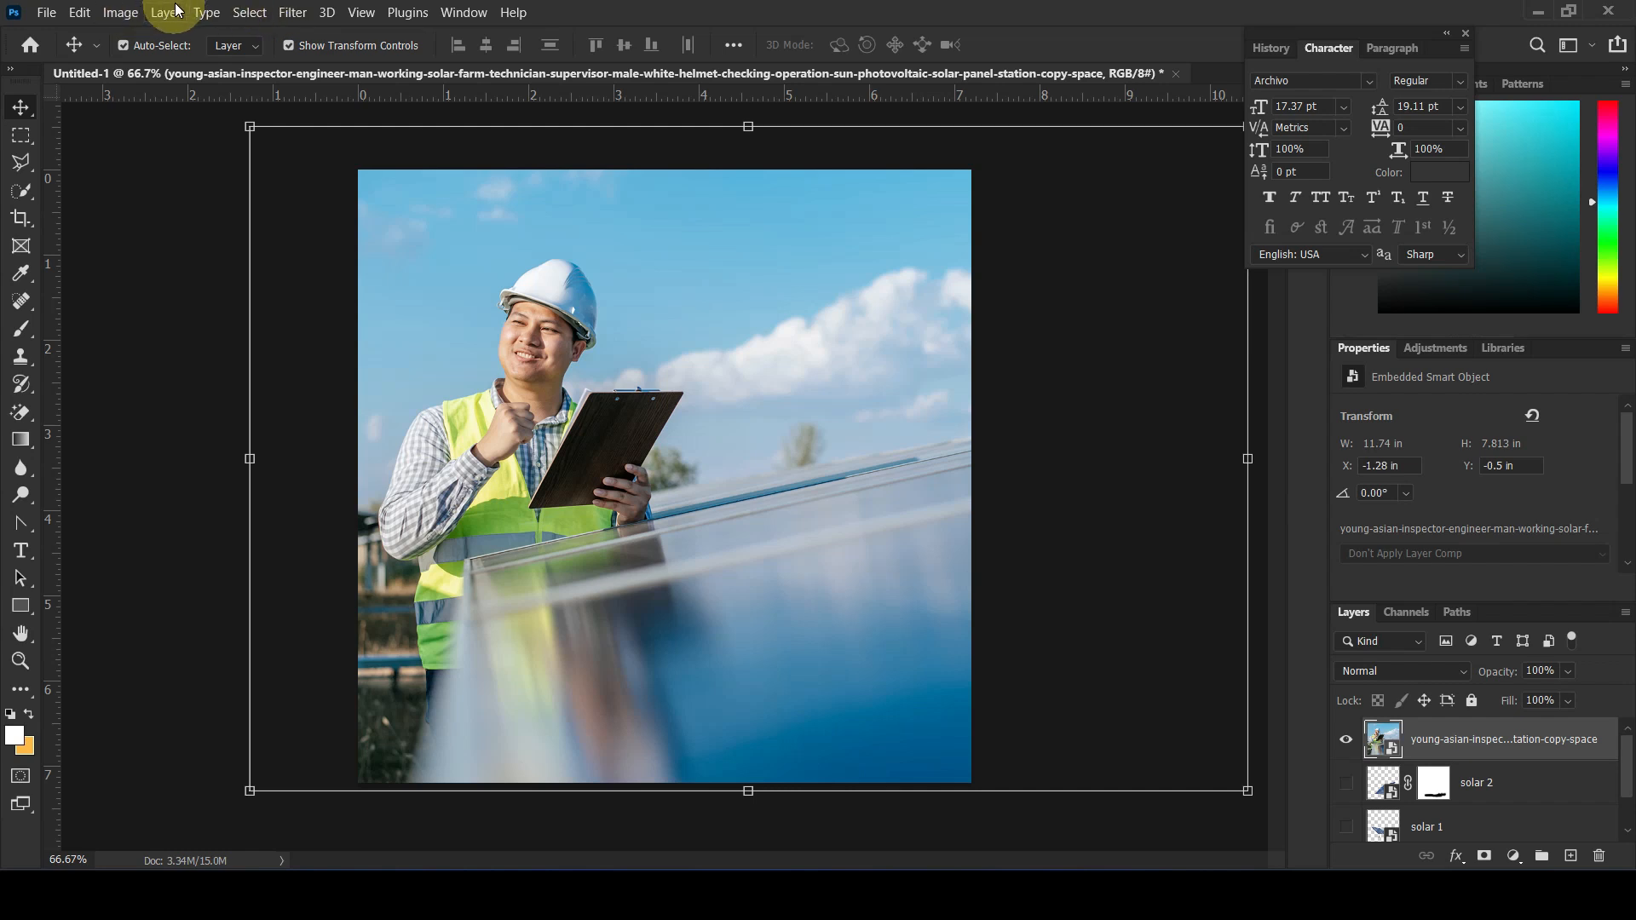
- Select the engineer with Select Subject and output the cutout from Select and Mask to a new layer
left_click(250, 12)
left_click(284, 251)
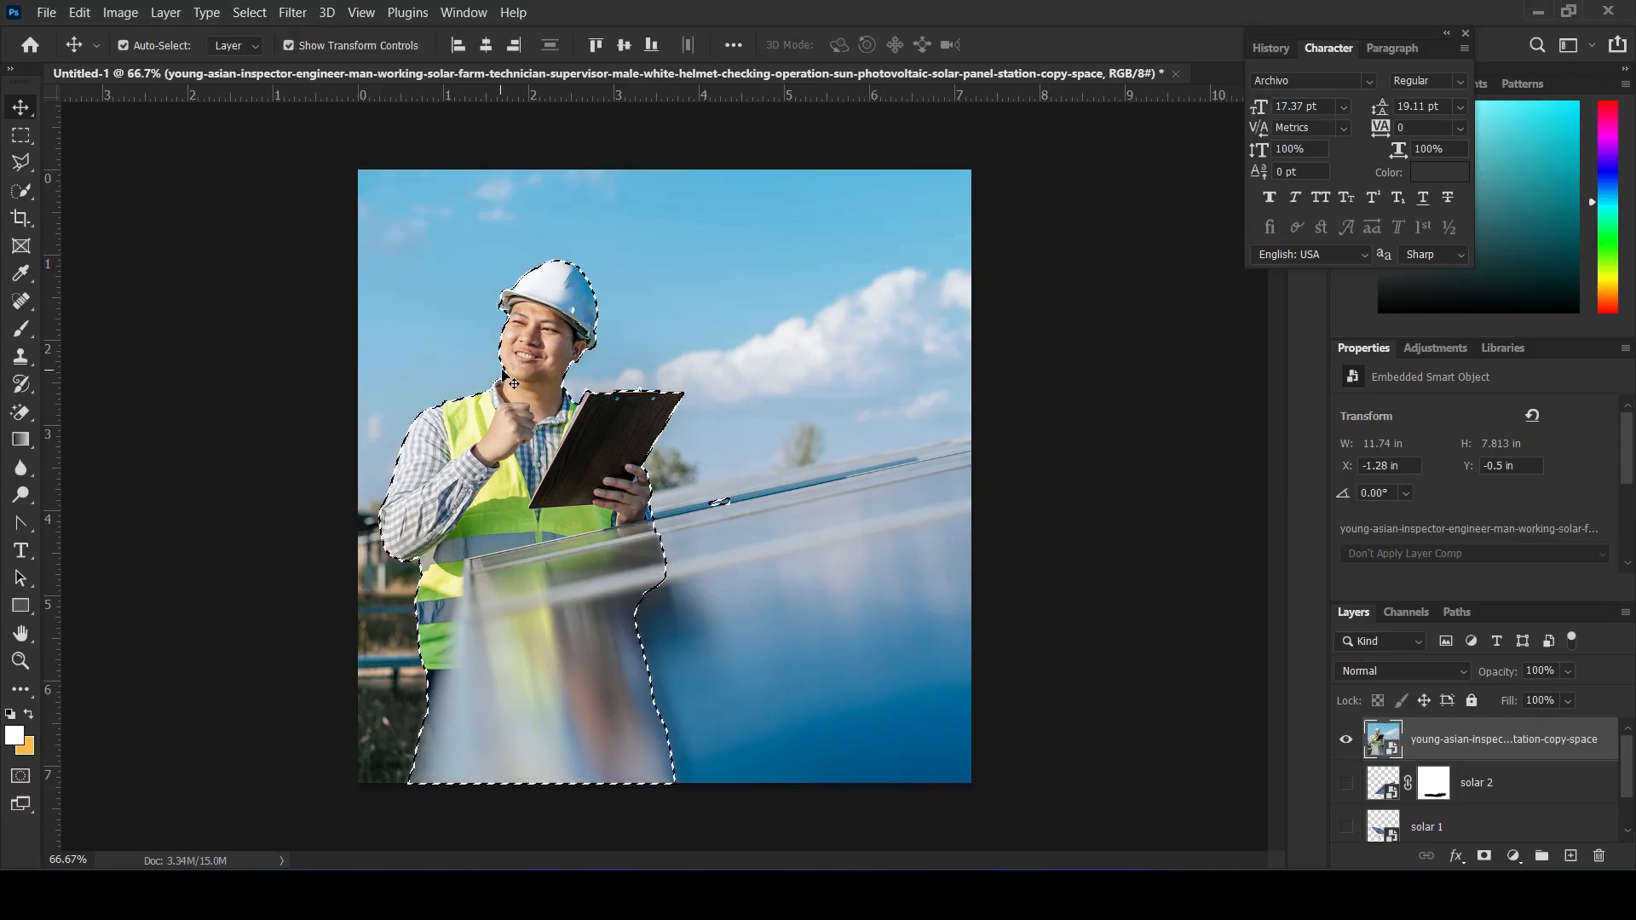
left_click(21, 195)
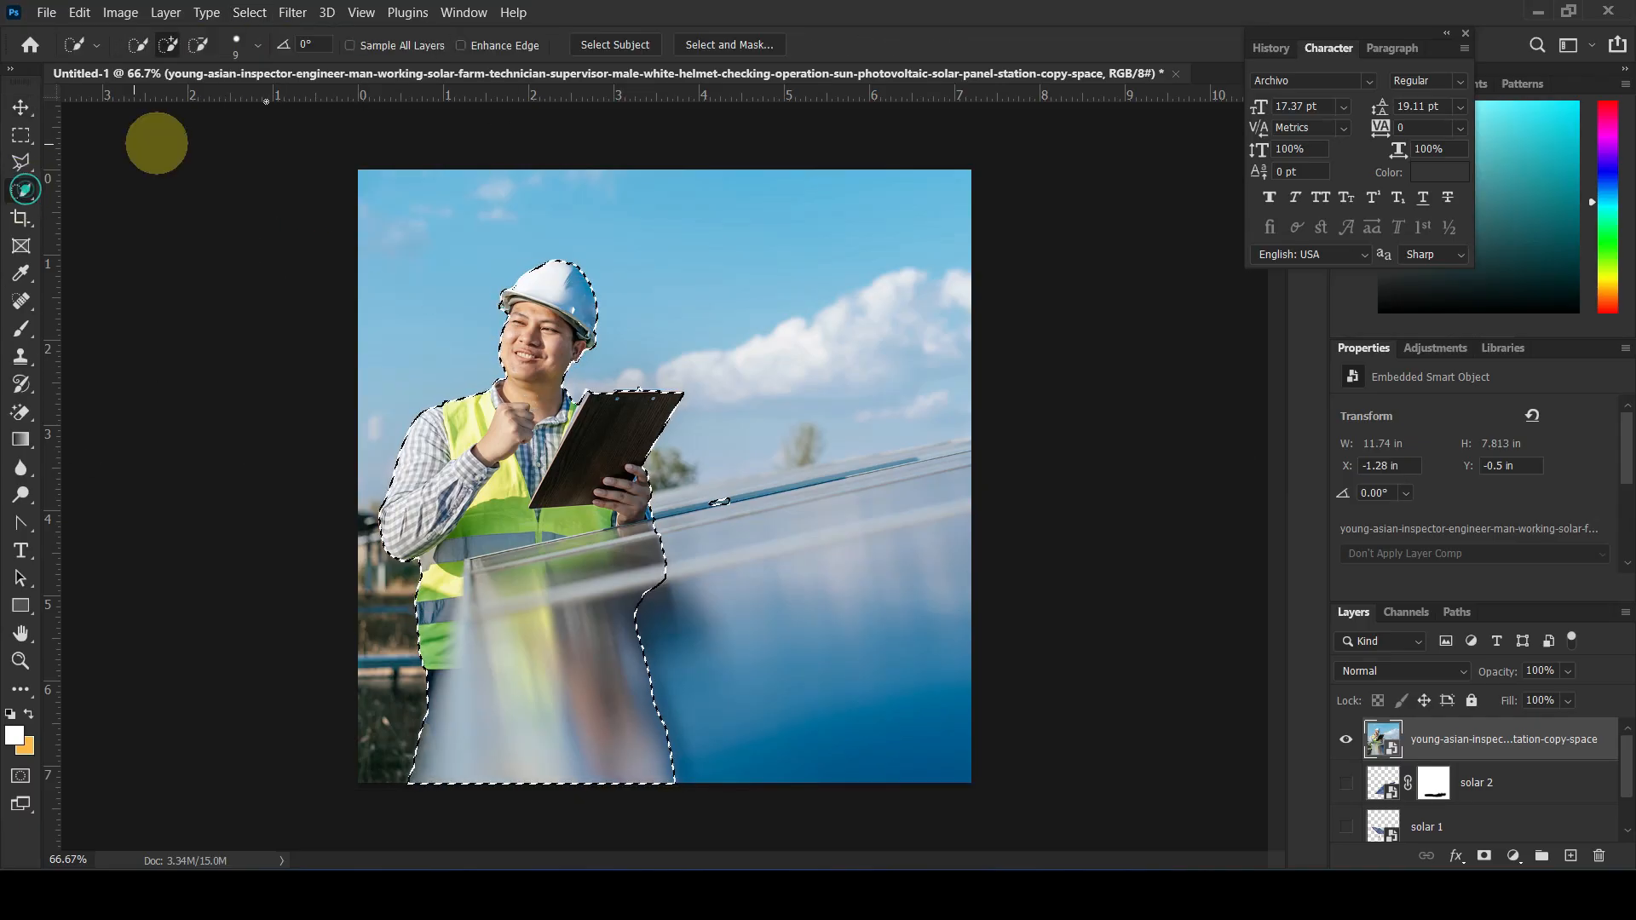
left_click(697, 46)
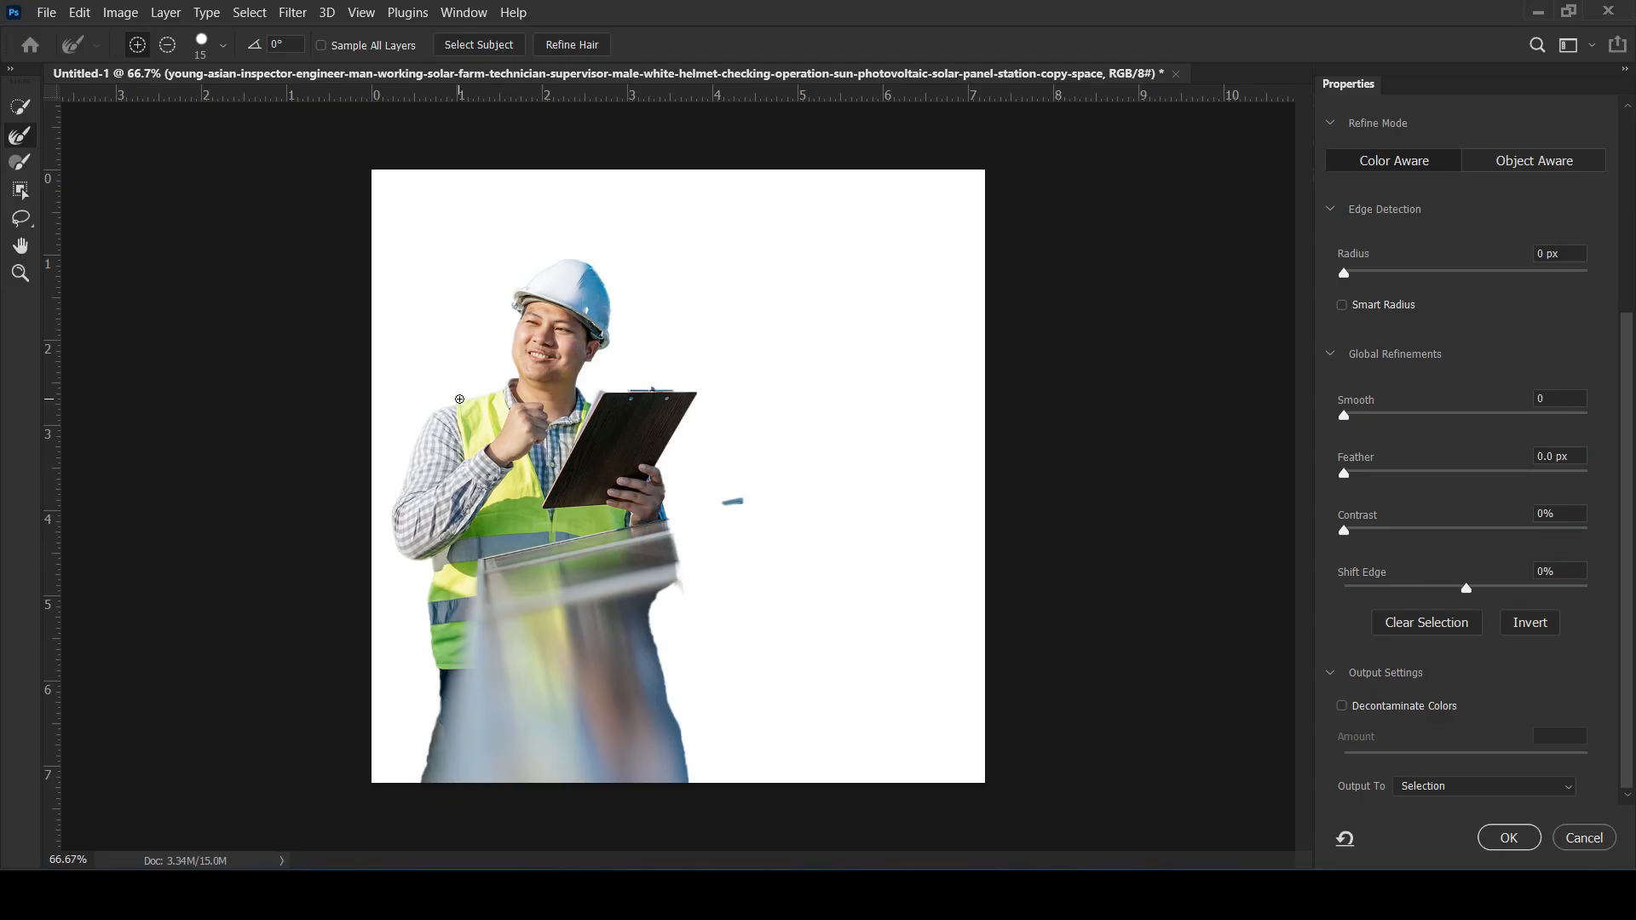
left_click(1406, 786)
left_click(1419, 801)
left_click(1483, 833)
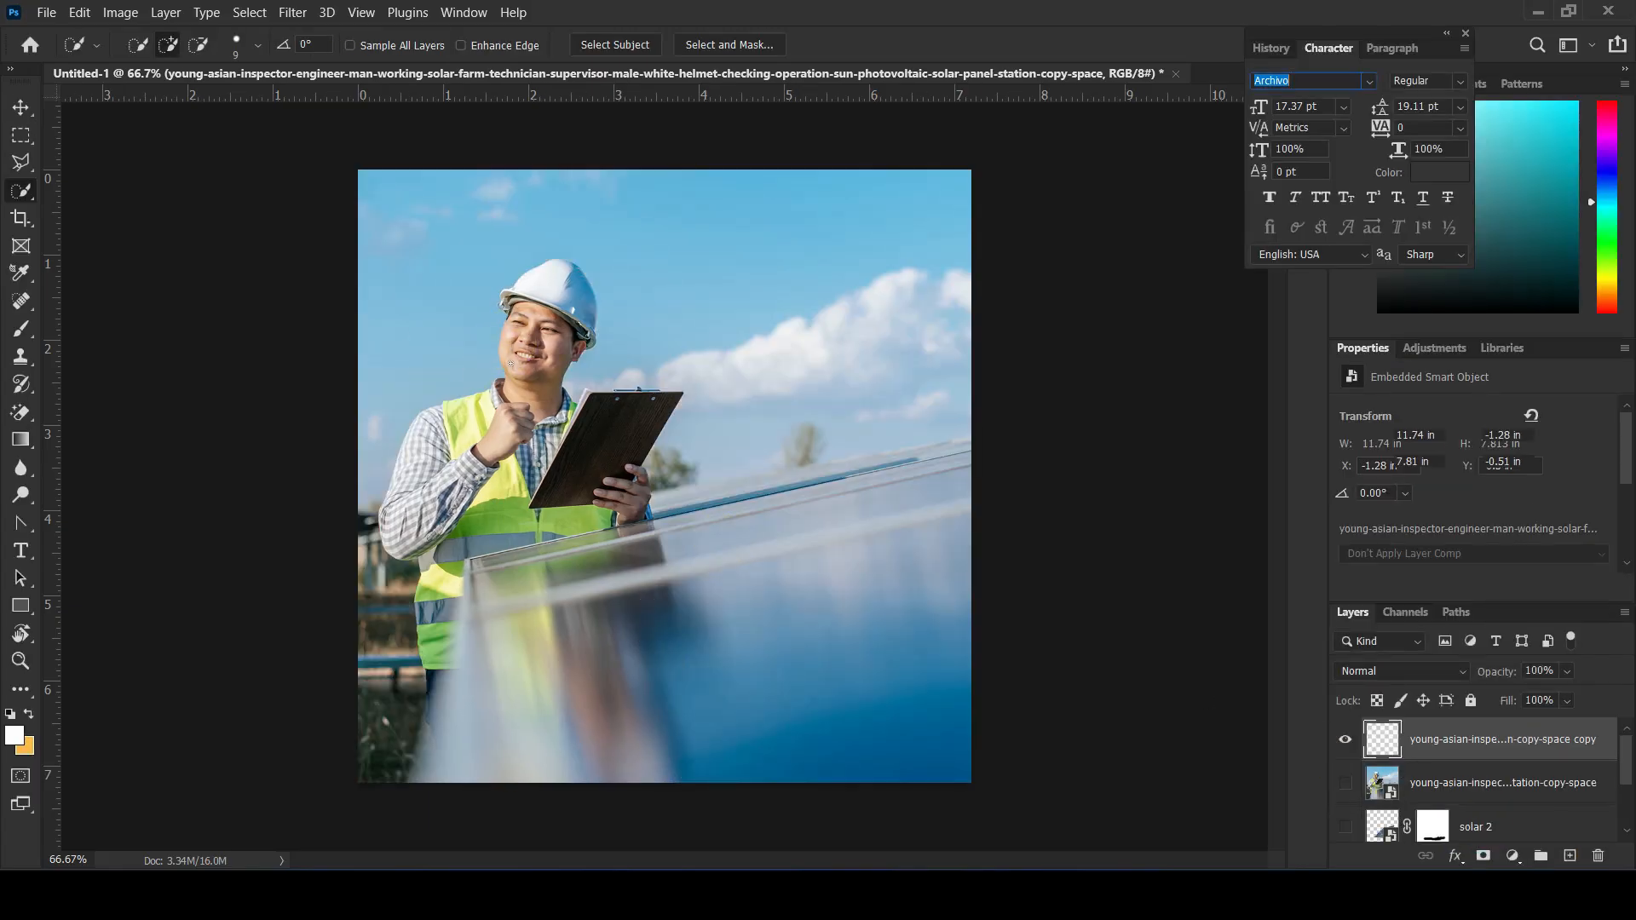
- Show the original engineer photo again and shift it together with the cutout toward the canvas's left edge
left_click(22, 106)
left_click(1346, 783)
left_click(1466, 786, "ctrl")
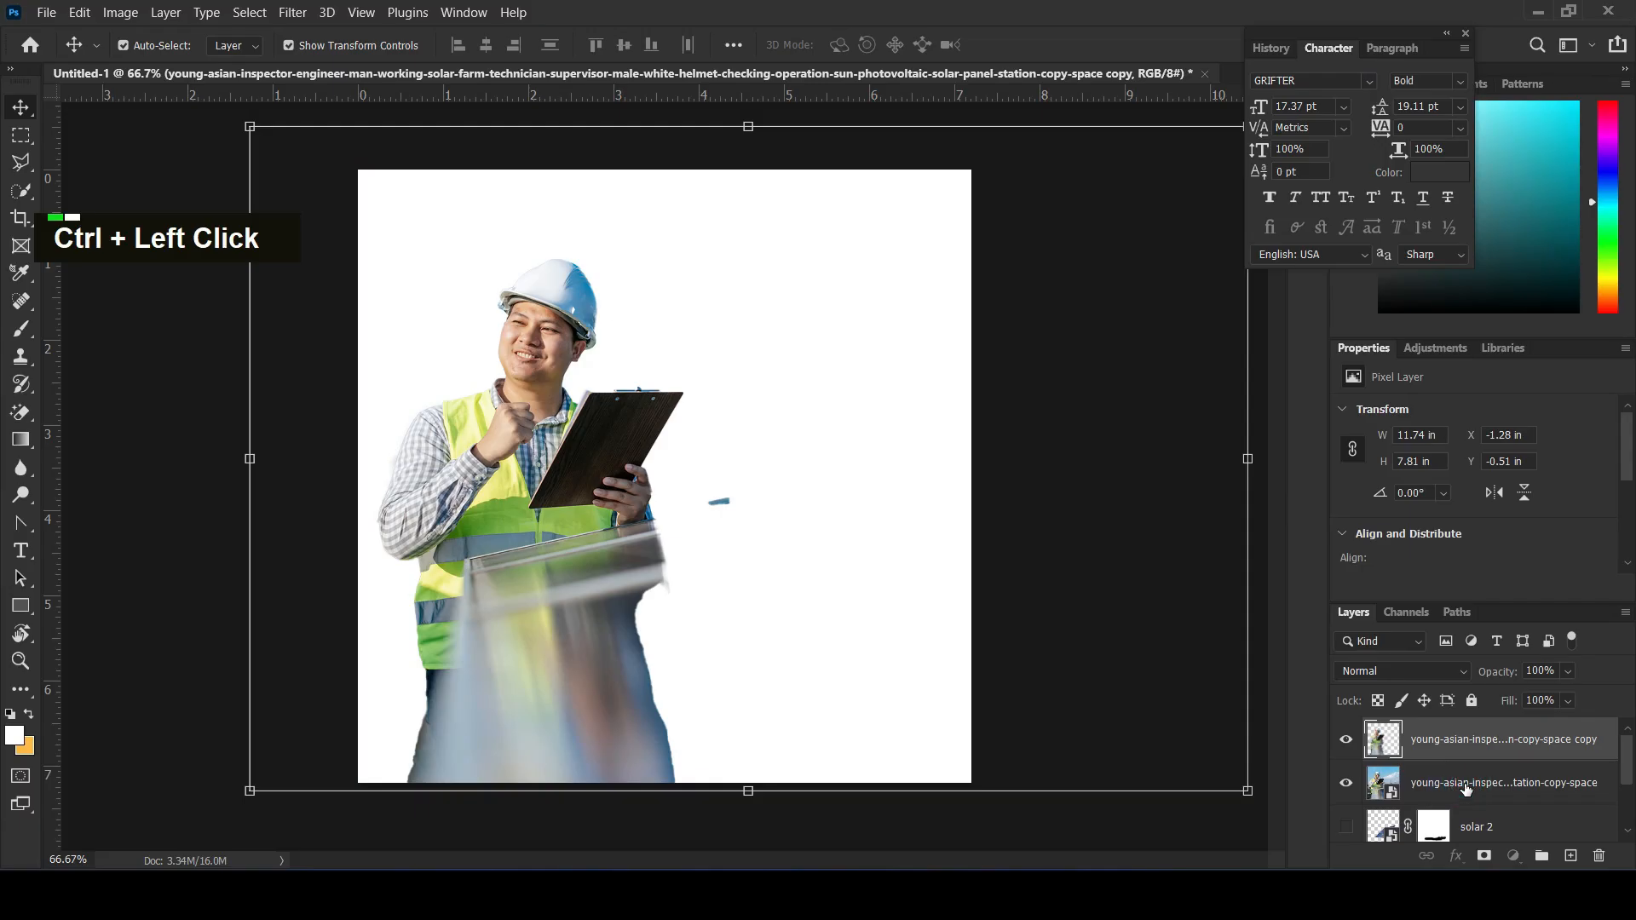
left_click_drag(668, 440, 605, 437)
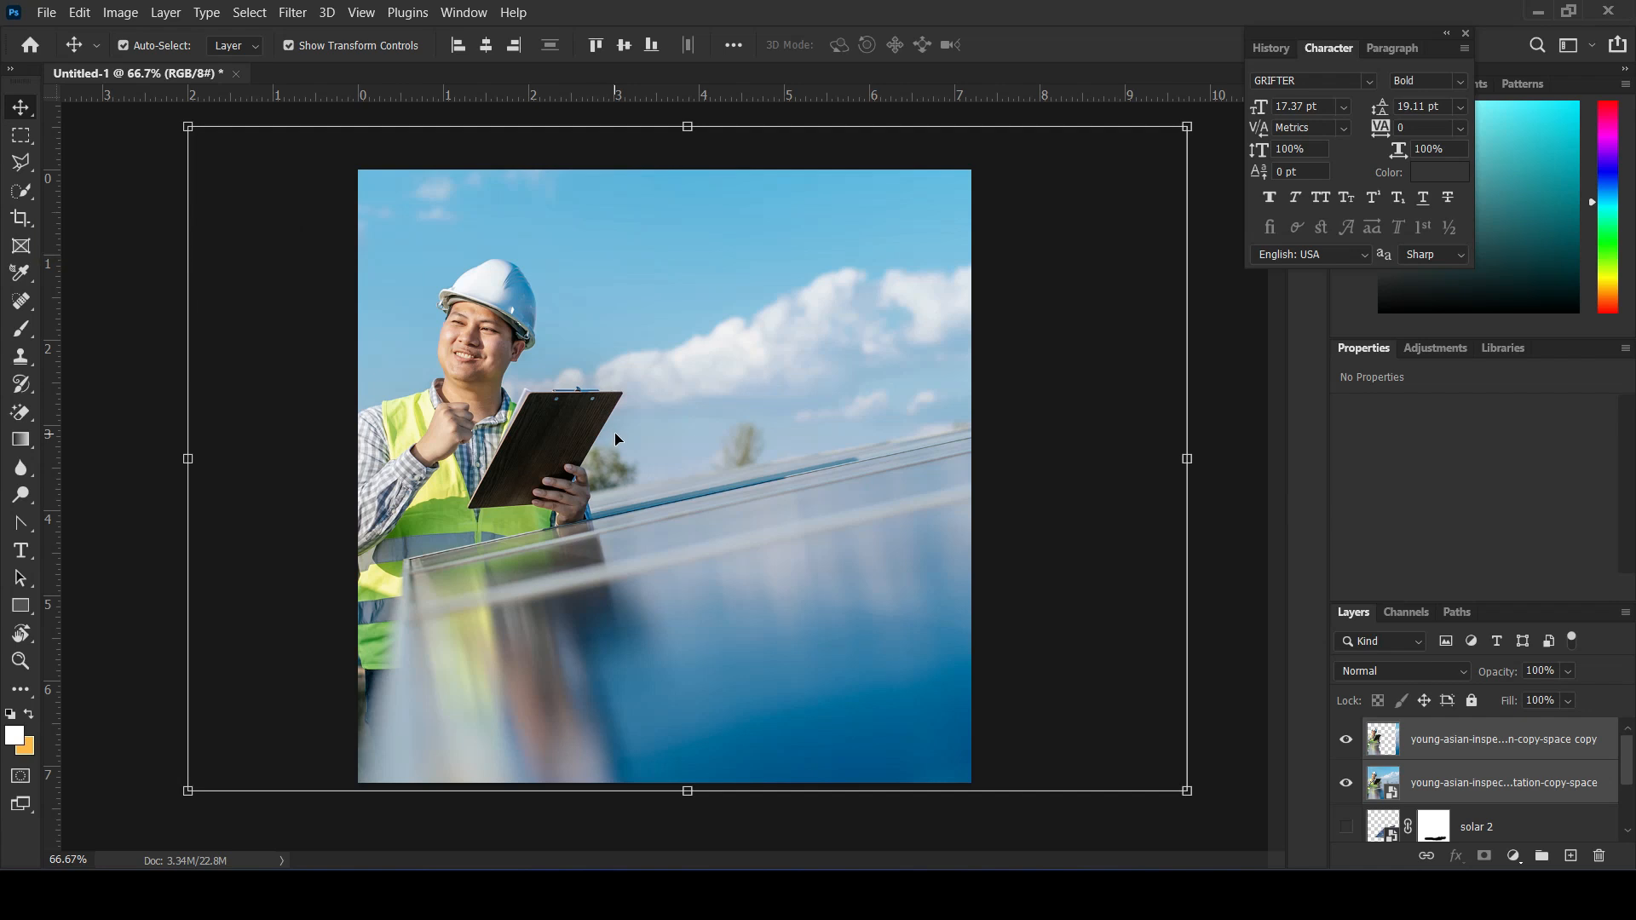
left_click_drag(629, 441, 623, 439)
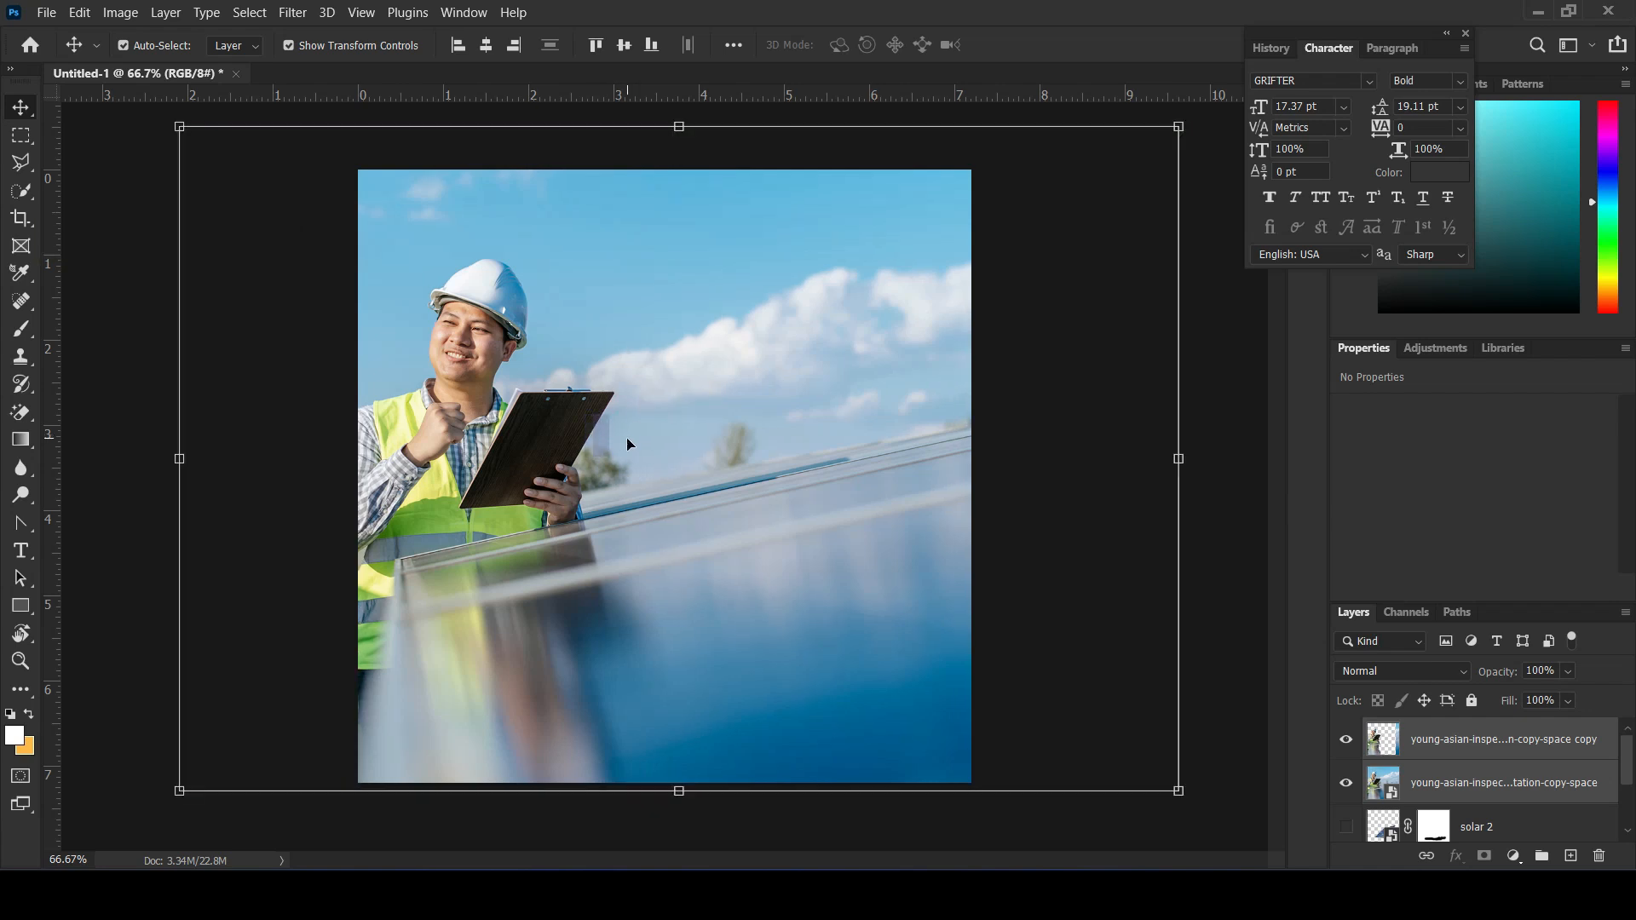
left_click(113, 271)
left_click(467, 410)
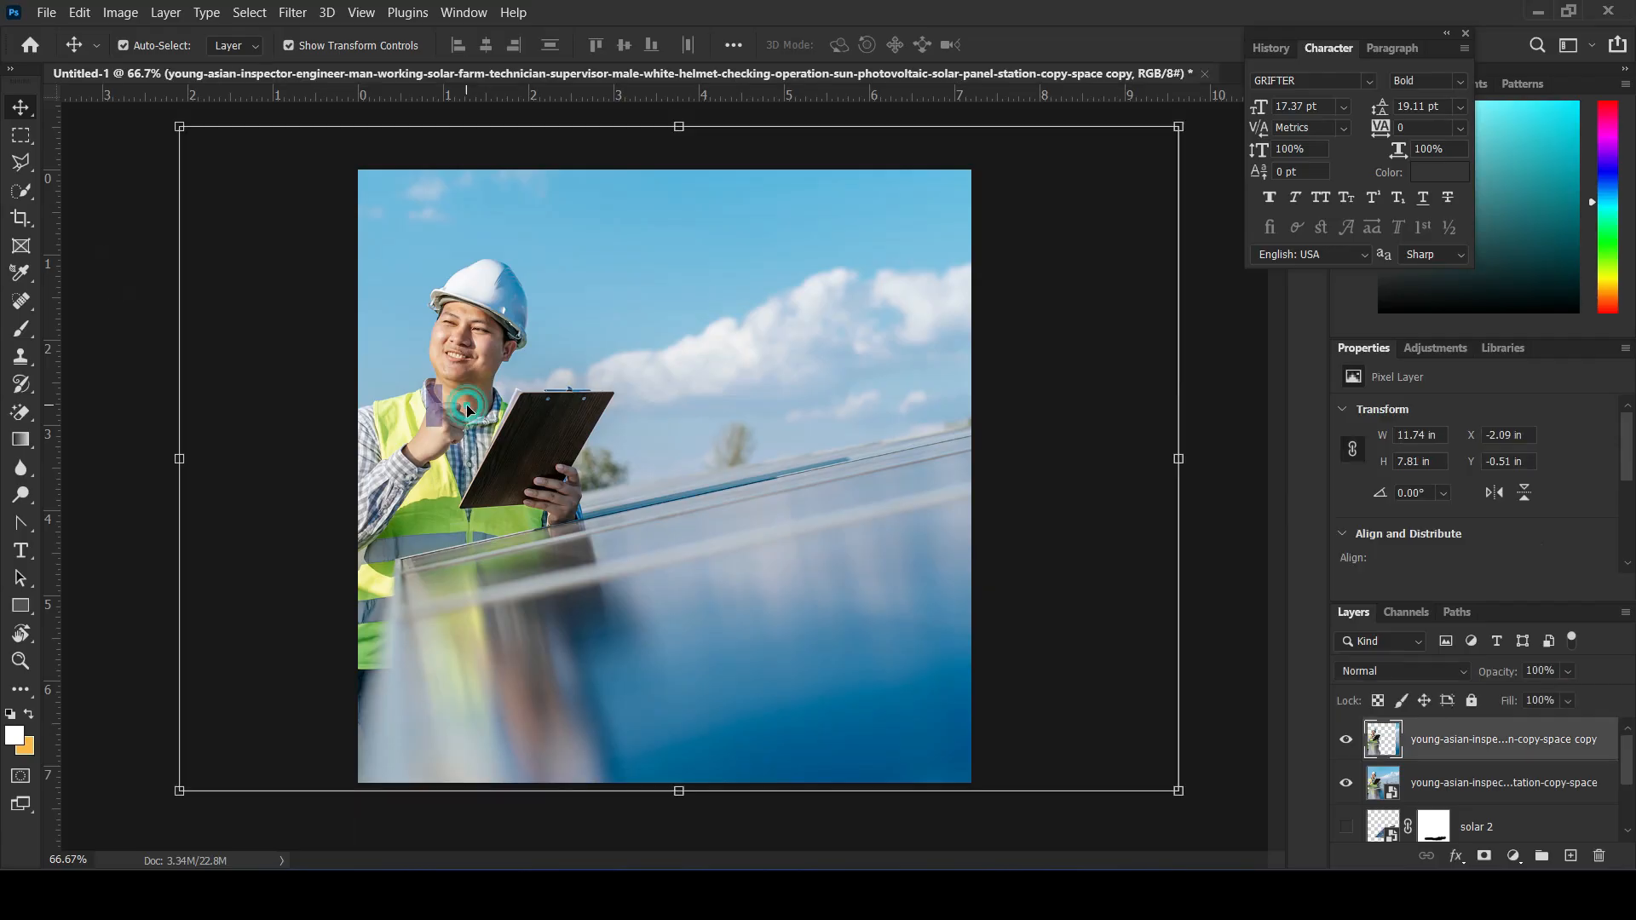
- Place the ocean sunrise field image between the engineer cutout and the original photo, scaled to about 57%
left_click(1457, 785)
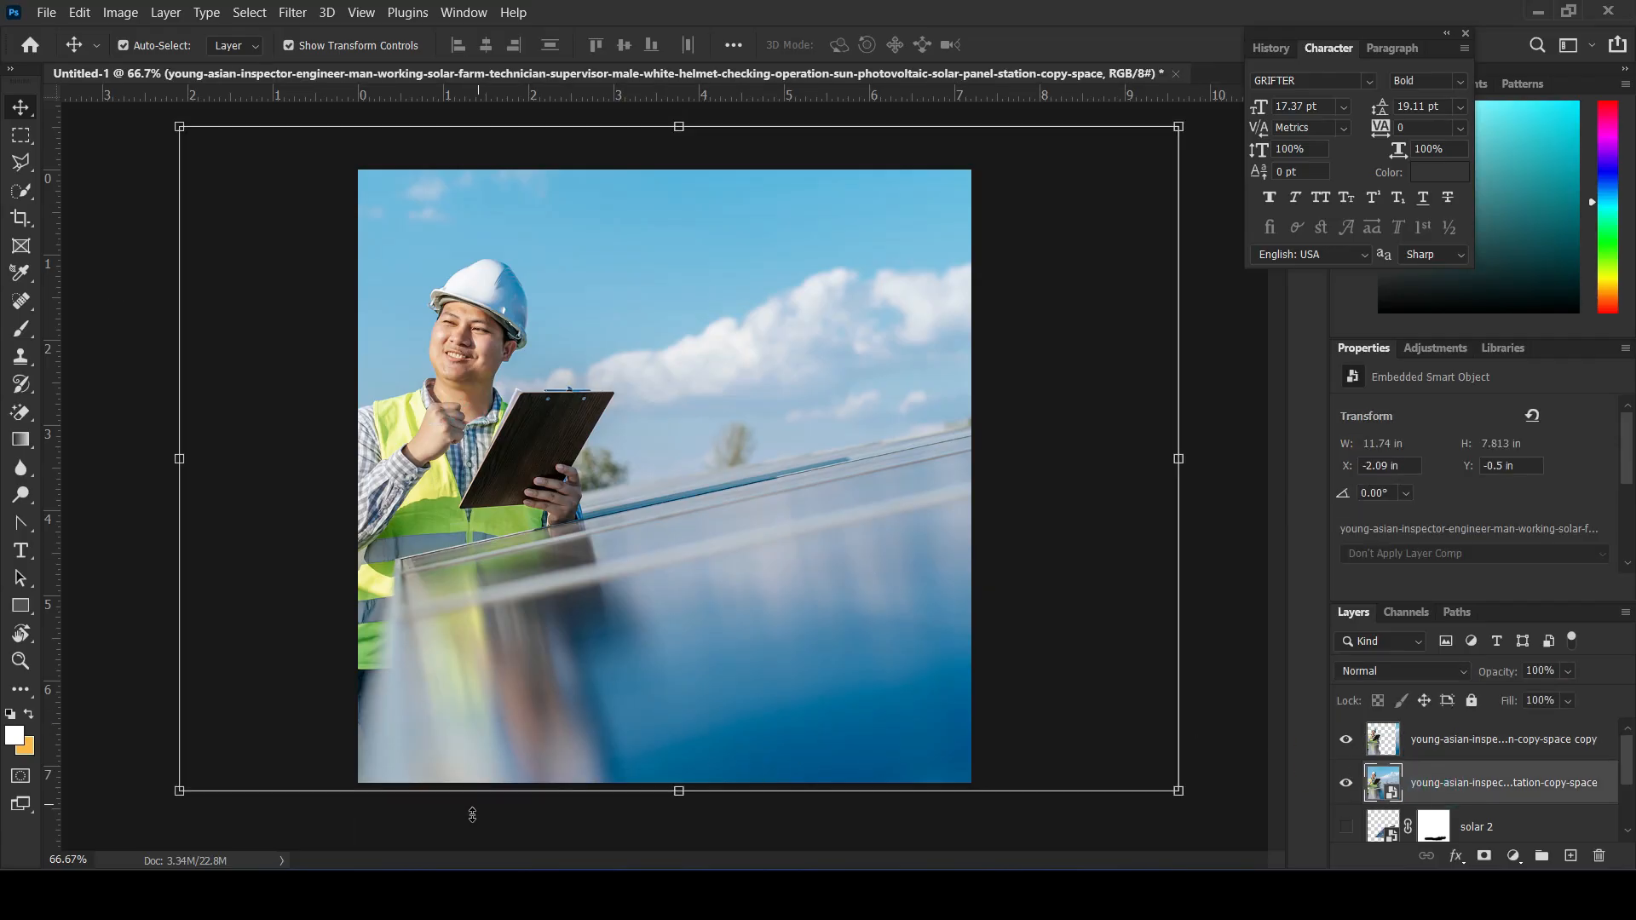
left_click(475, 888)
left_click_drag(566, 304, 683, 547)
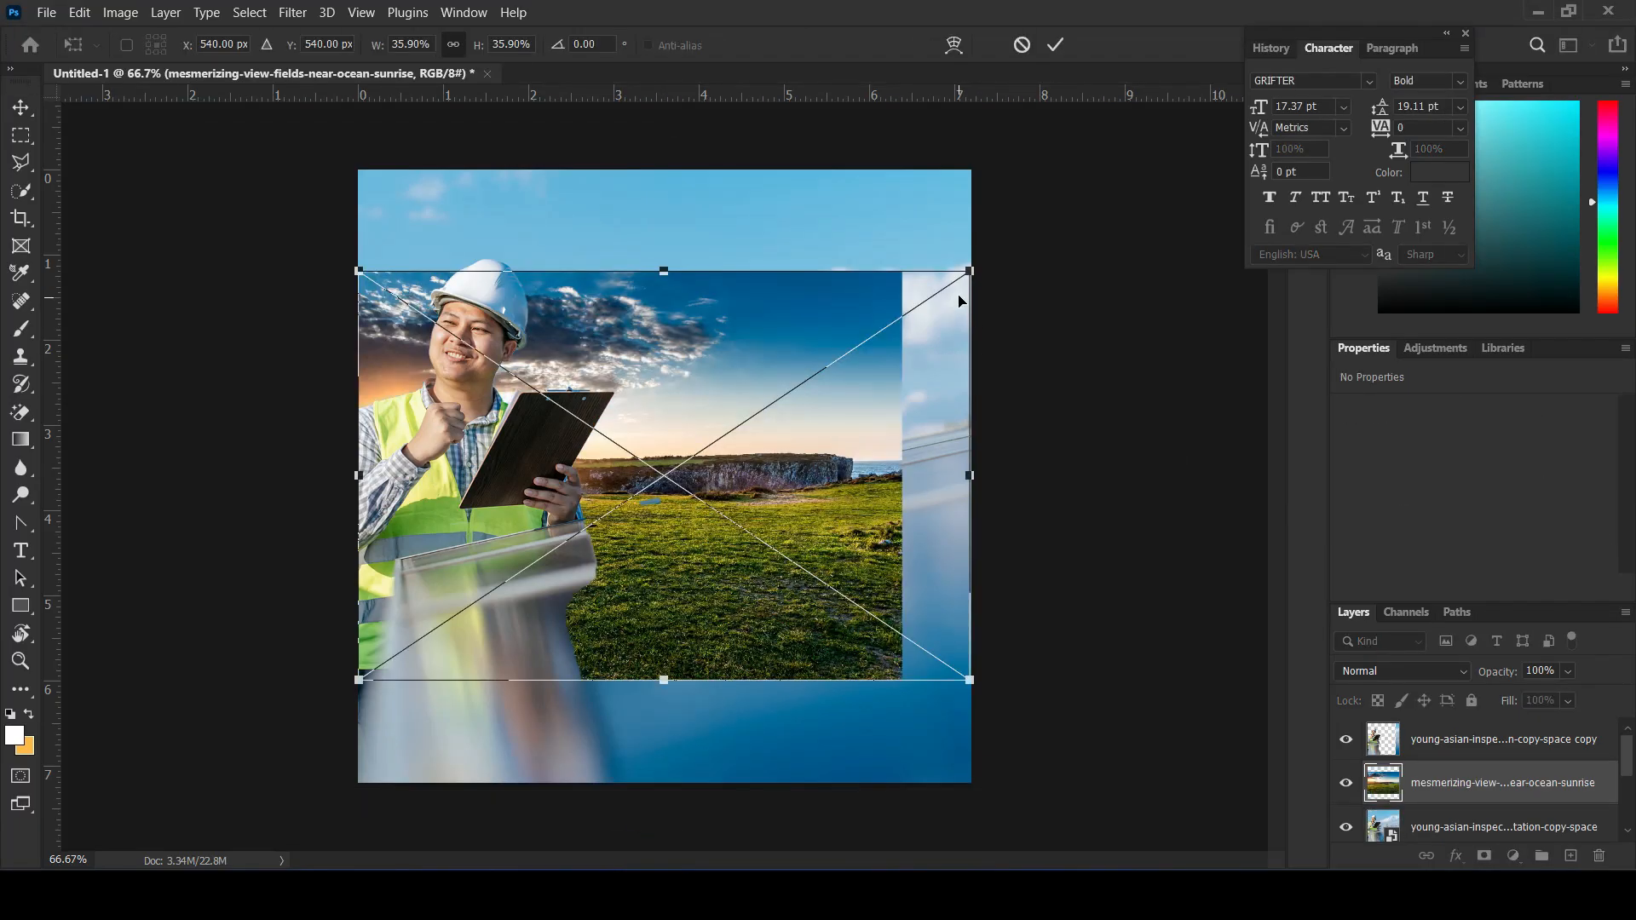
left_click_drag(968, 272, 1154, 151)
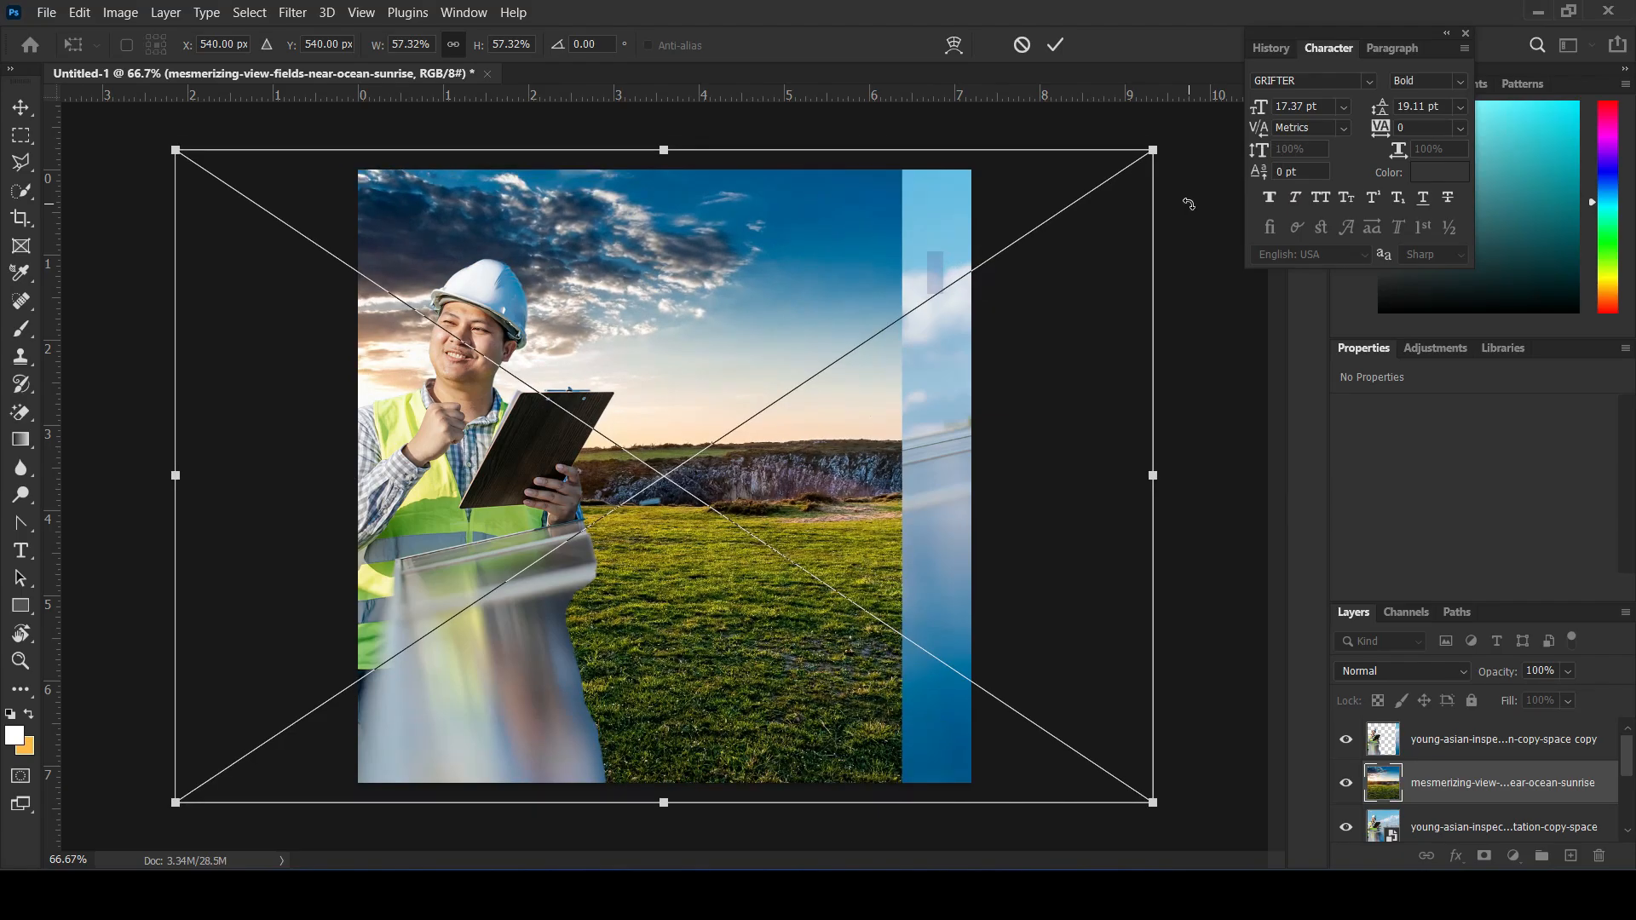
key("Return")
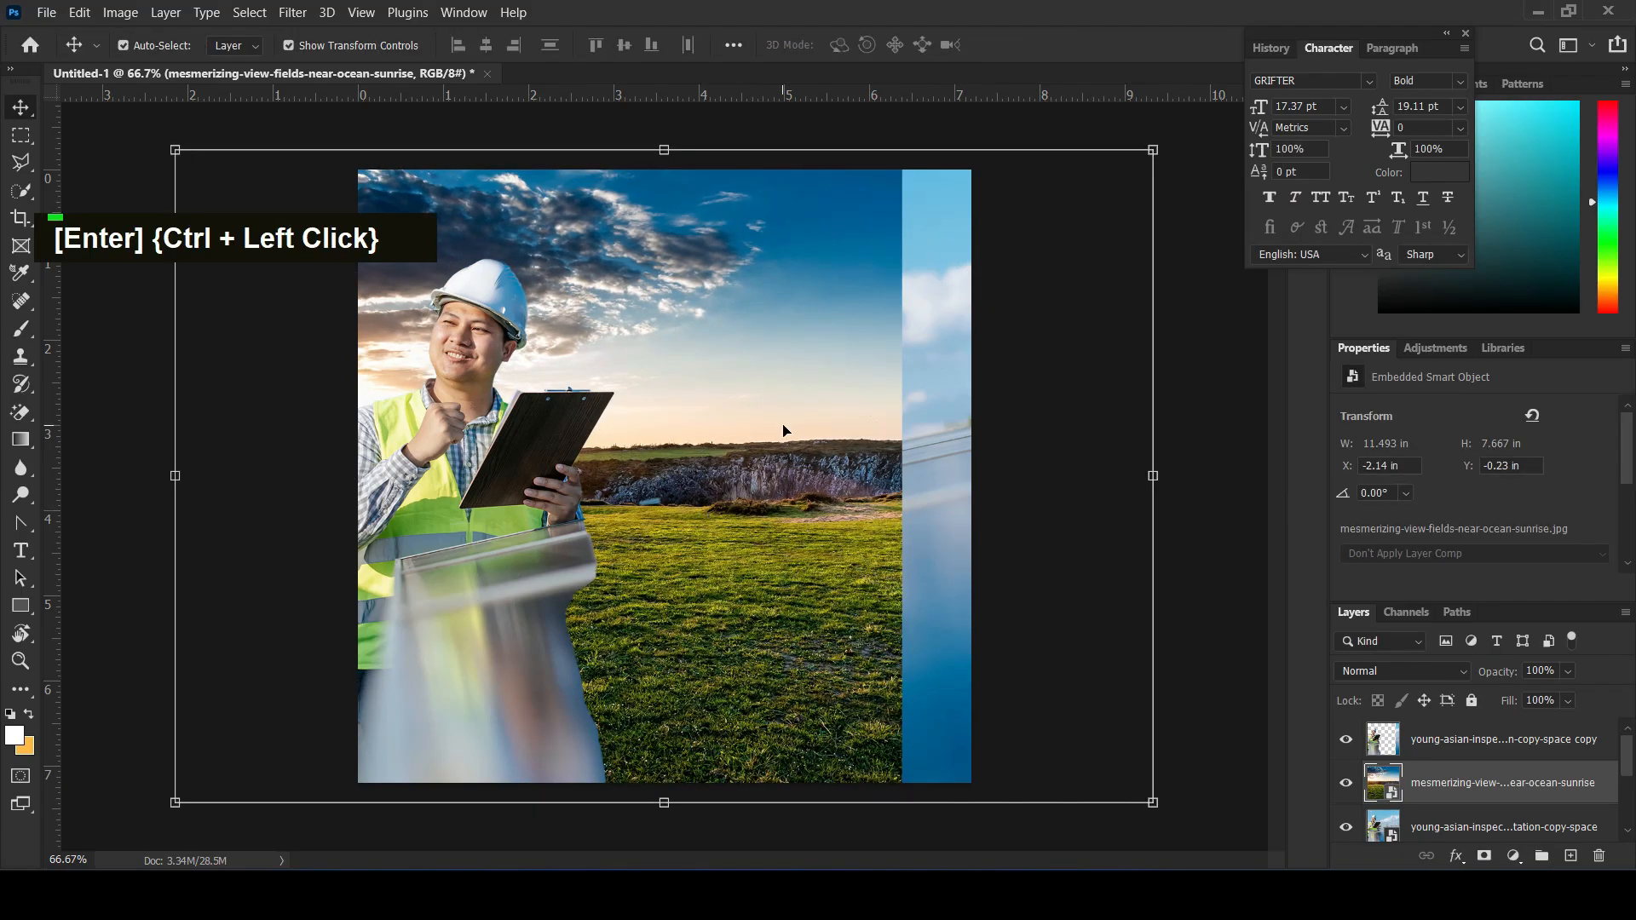
- Enlarge the sunrise landscape to about 21.9 in wide and shift it left so its plain sky and shoreline fill the canvas
scroll(831, 411, "down", 5)
left_click_drag(968, 274, 1247, 88)
left_click_drag(763, 442, 393, 491)
key("Return")
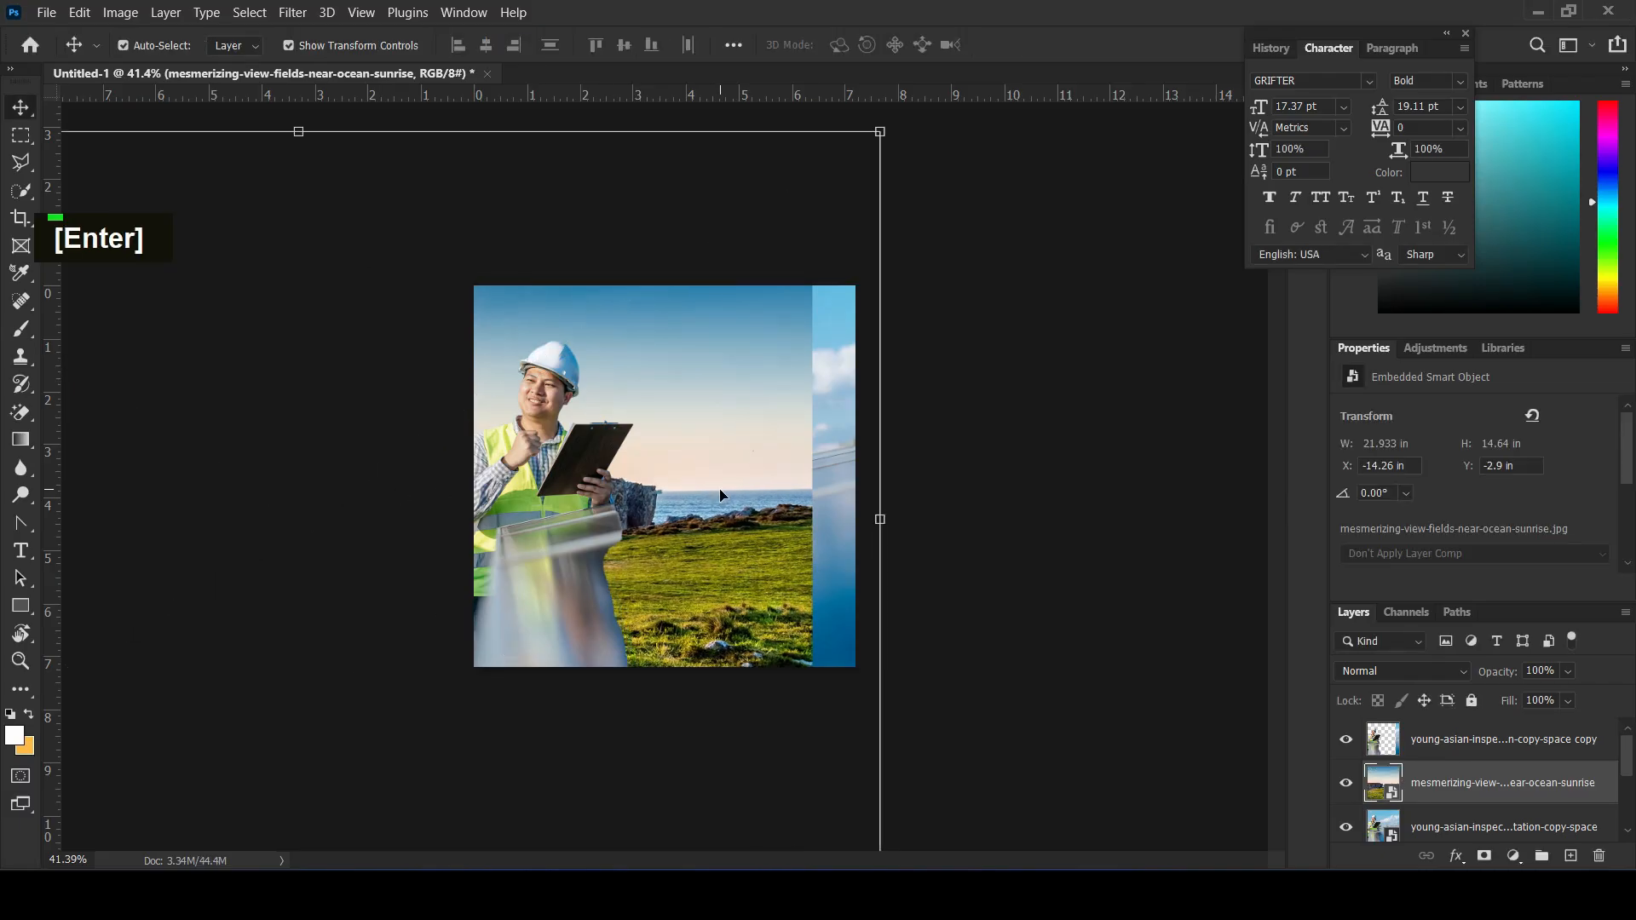
- Delete the leftover sky and panel strip along the right edge of the engineer cutout layer using a rectangular selection
left_click(844, 396)
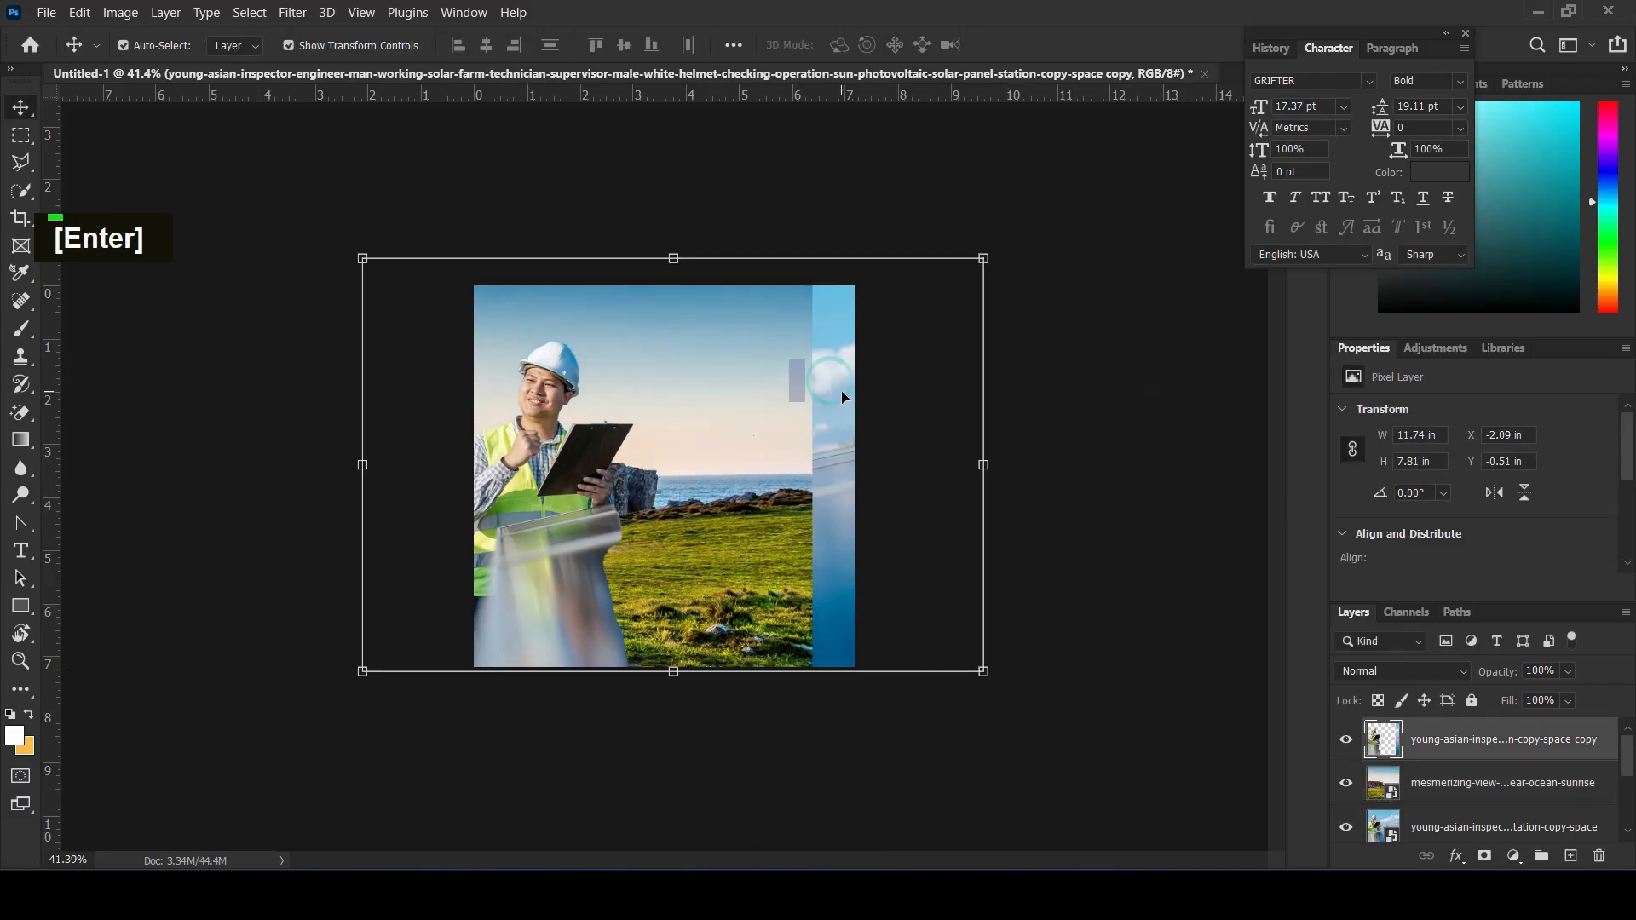
key("m")
left_click_drag(749, 245, 913, 748)
key("Delete")
key("ctrl+d")
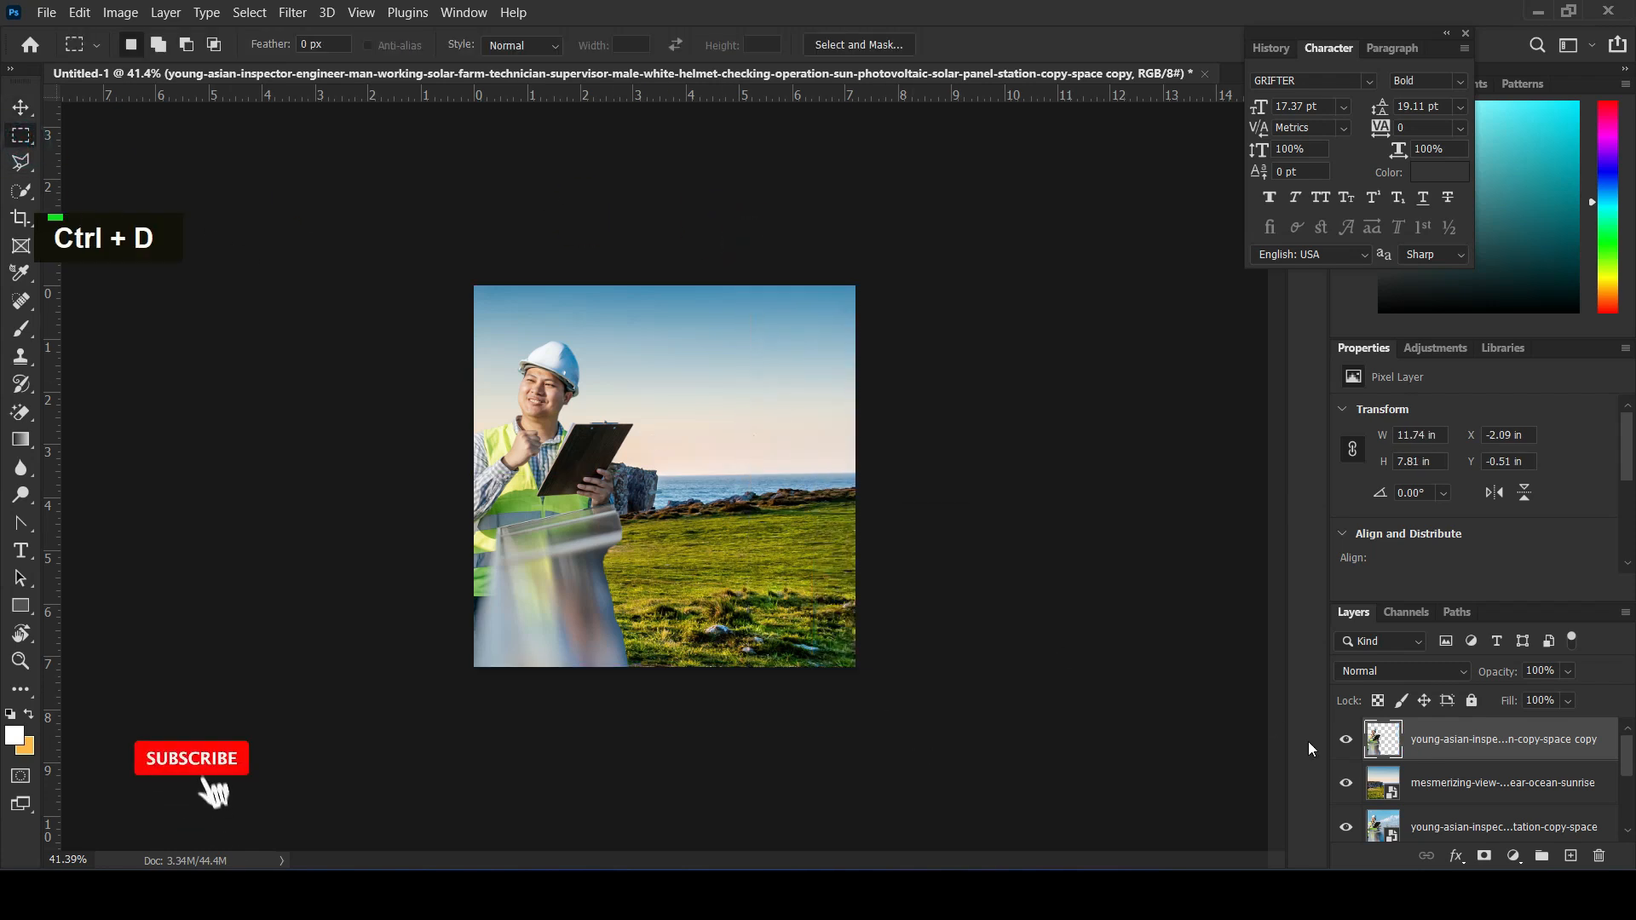
- Add a layer mask to the sunrise landscape layer and fade out its lower grass area with a soft black brush of size 600
left_click(21, 107)
left_click(713, 401)
left_click(745, 404)
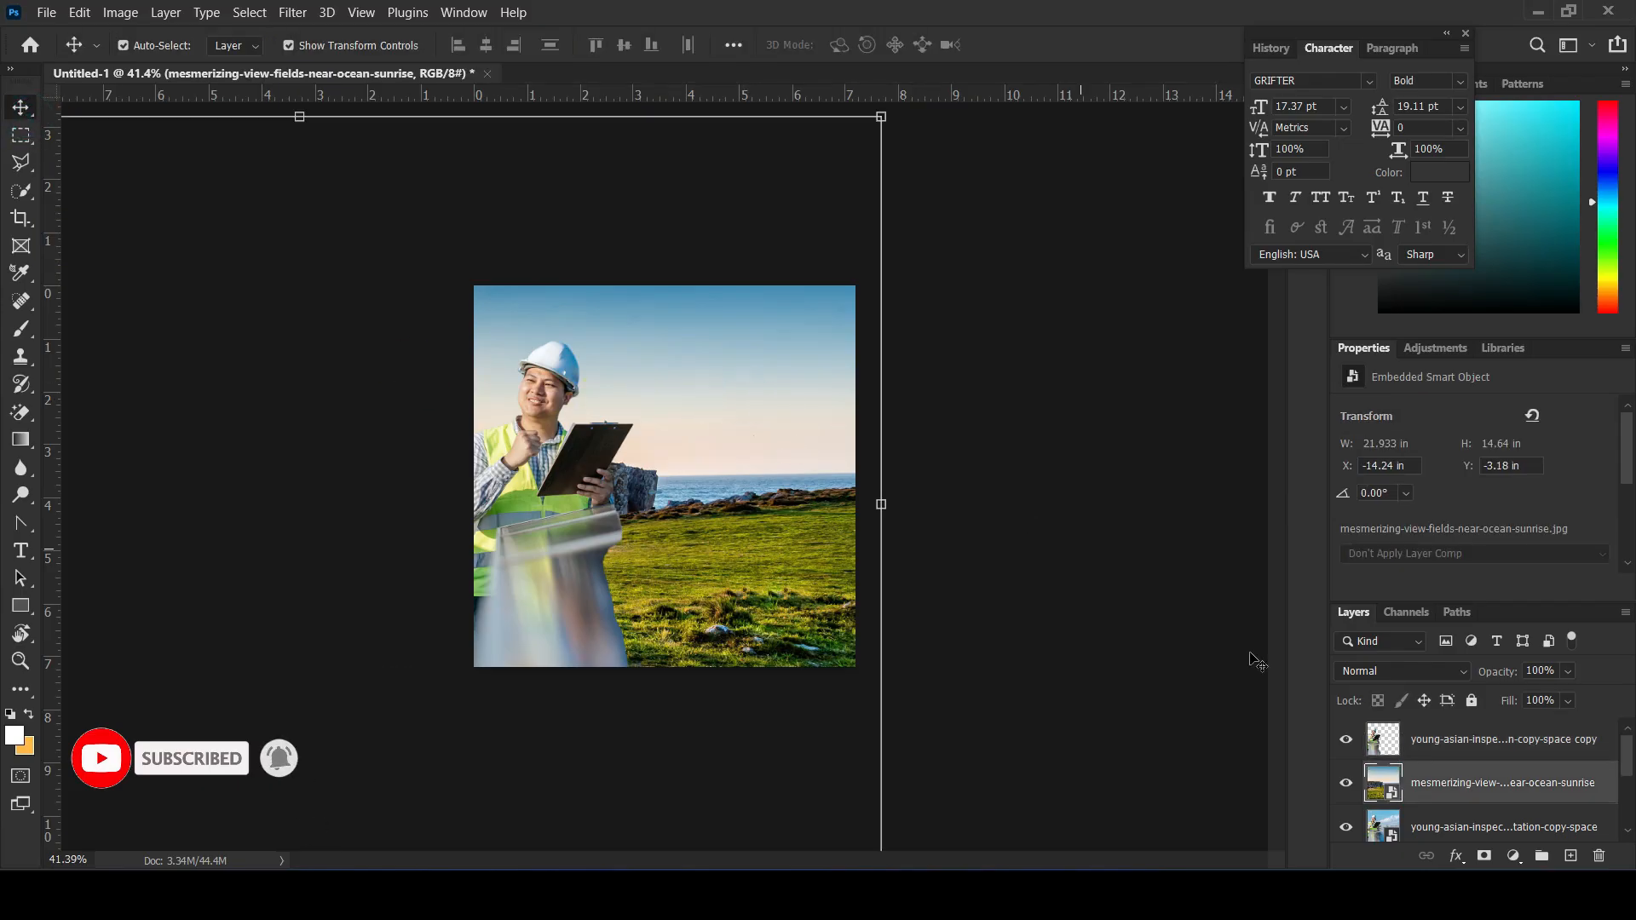
left_click(1483, 855)
left_click(21, 328)
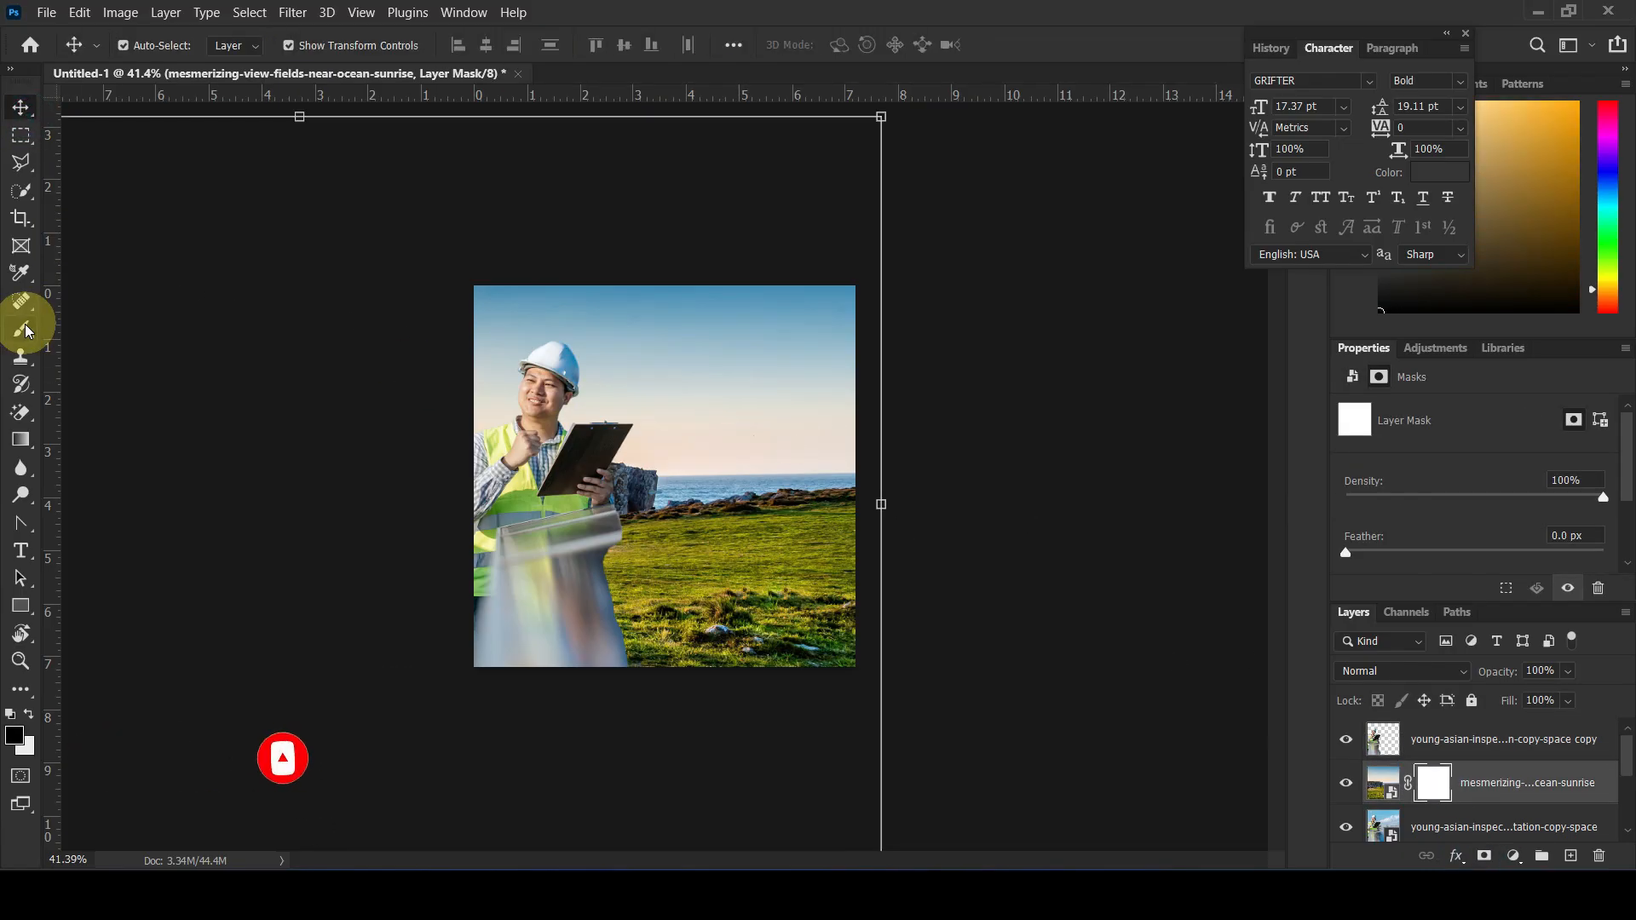
key("bracketright")
key("bracketright")
key("bracketright")
key("bracketright")
left_click_drag(392, 627, 929, 682)
mouse_move(562, 617)
left_mouse_down()
mouse_move(1040, 628)
mouse_move(511, 596)
mouse_move(500, 639)
left_mouse_up()
key("ctrl+z")
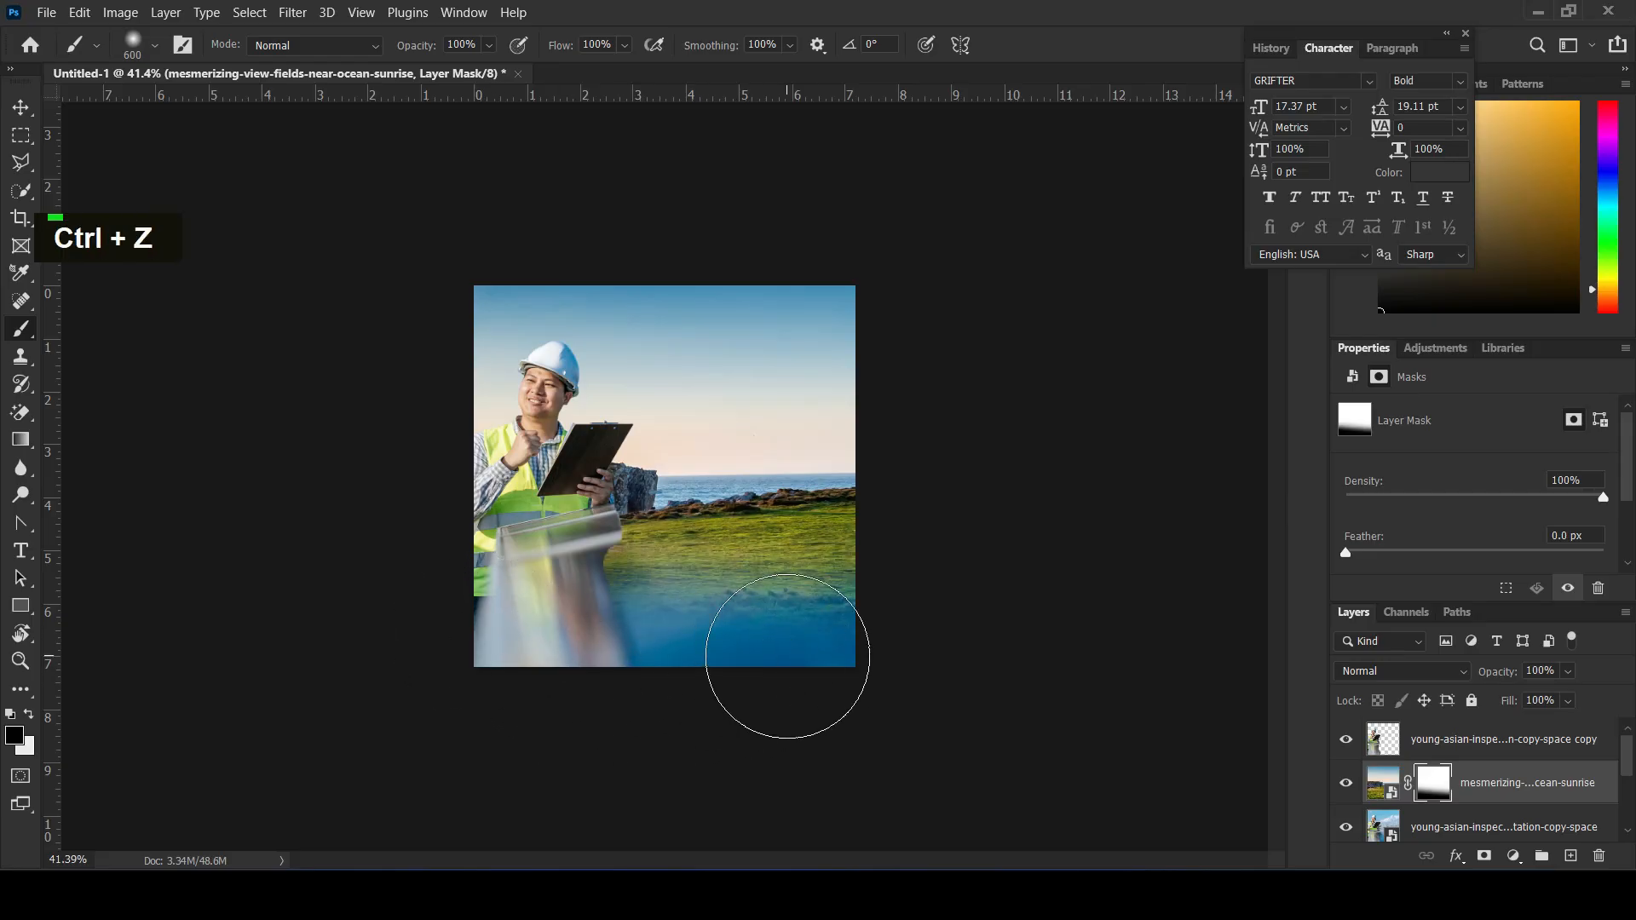
double_click(647, 657)
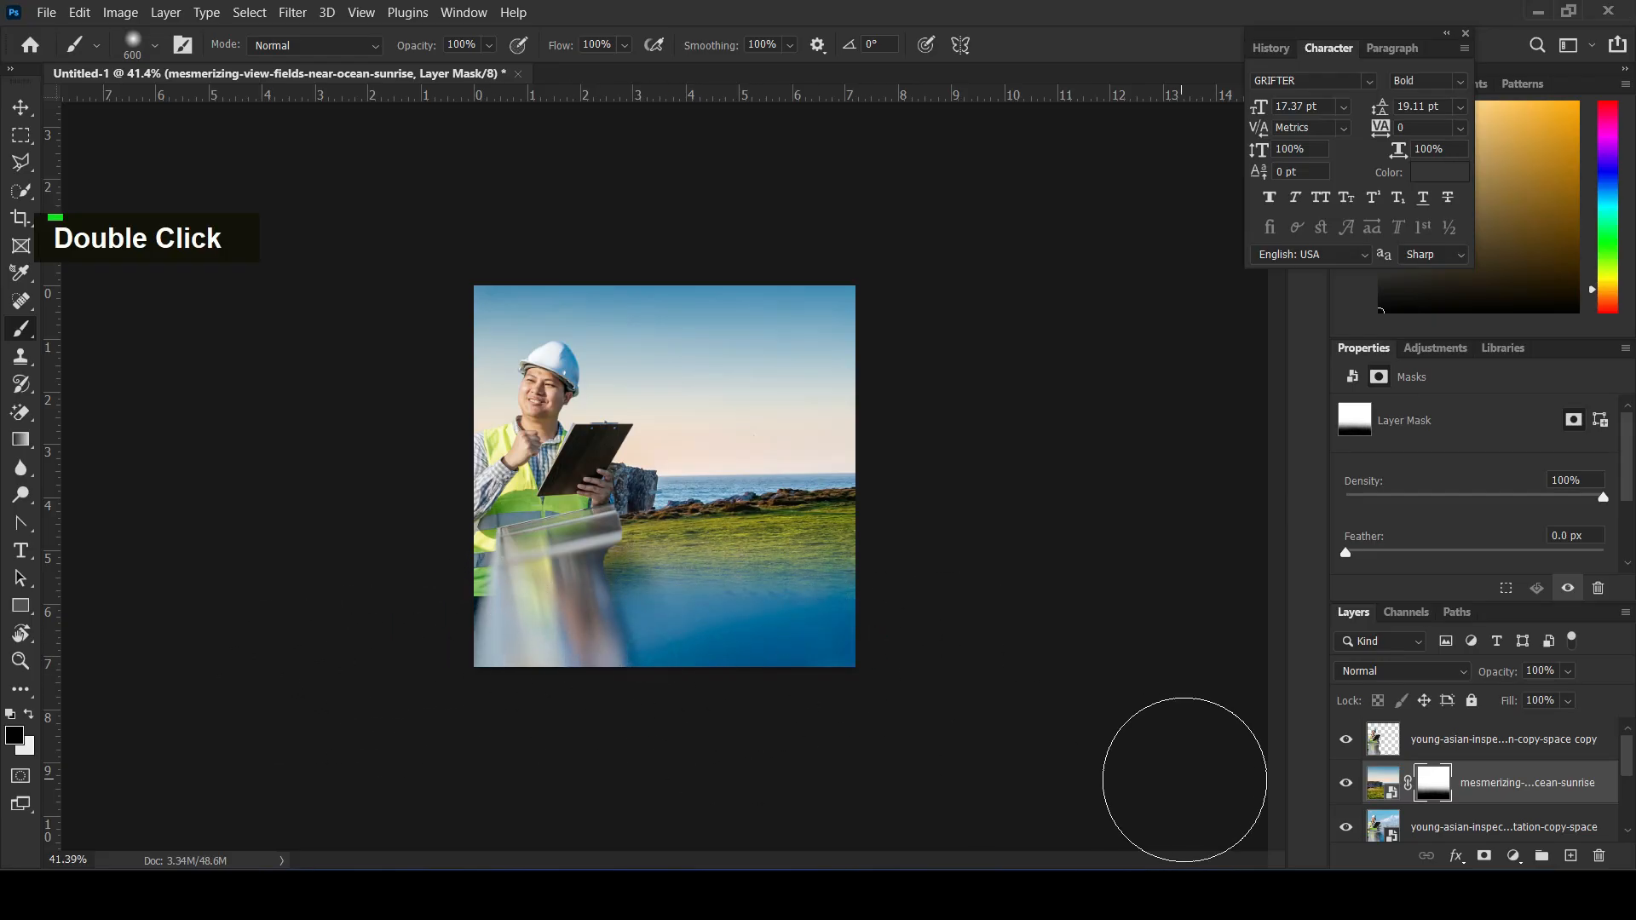
- Add a layer mask to the original engineer photo layer and paint its lower part out in black, fading it to white
scroll(1438, 792, "down", 4)
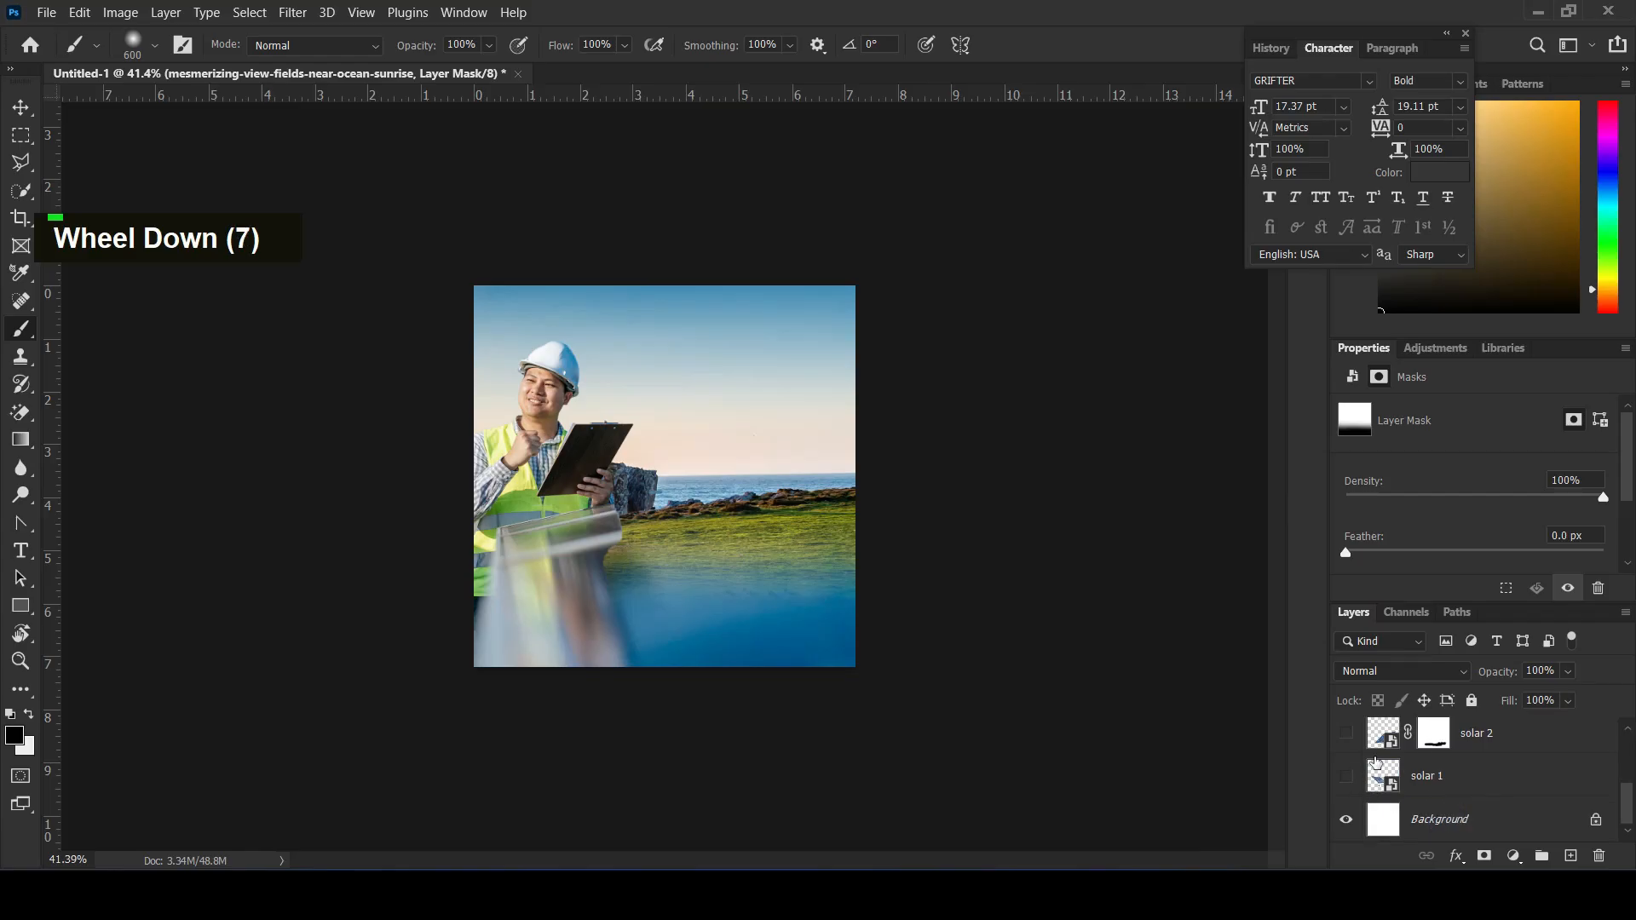
scroll(1377, 761, "up", 2)
left_click(1500, 776)
left_click(1483, 855)
left_click_drag(409, 611, 1198, 632)
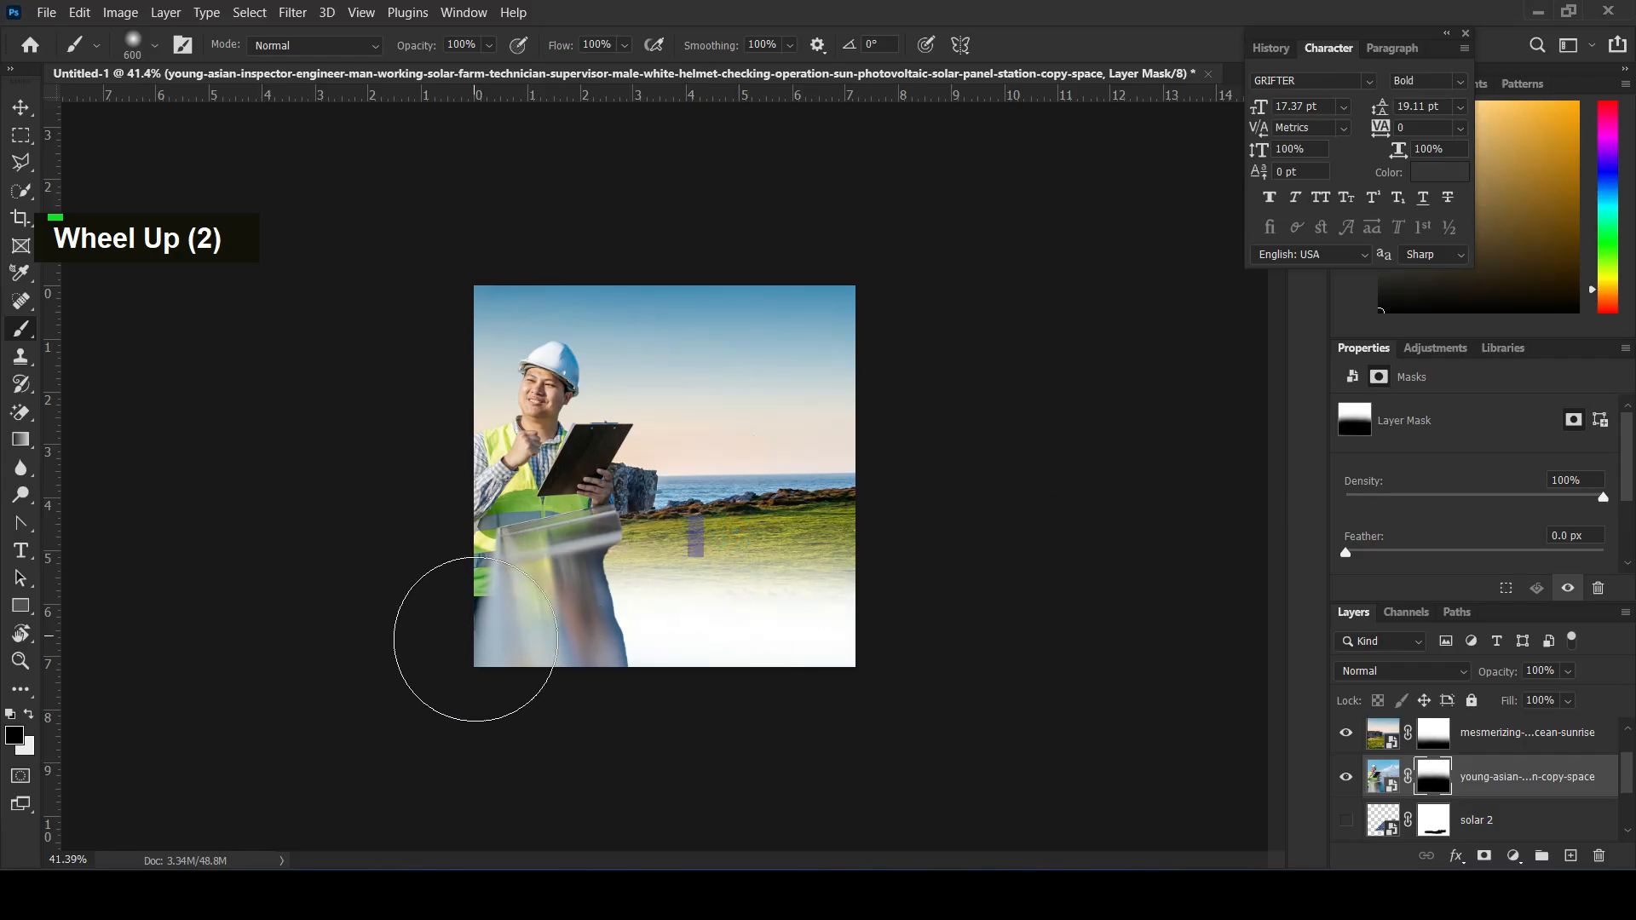
scroll(1499, 754, "up", 2)
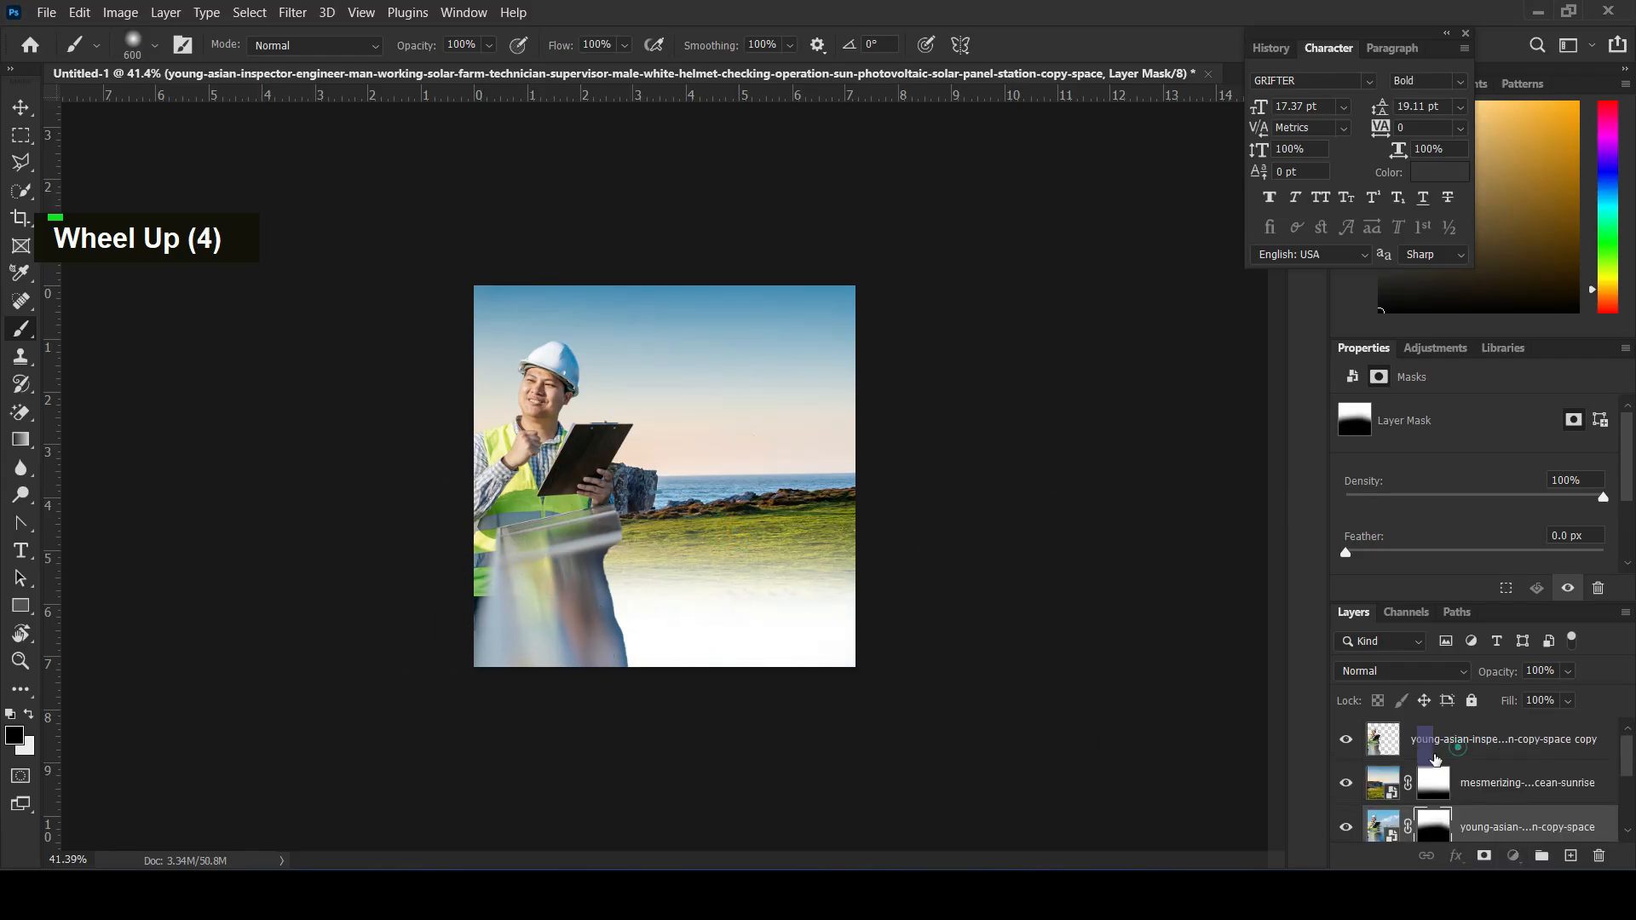
- Add a layer mask to the engineer cutout layer and try fading out its lower part with the size 600 soft black brush
left_click(1459, 754)
left_click(1484, 855)
mouse_move(508, 680)
left_mouse_down()
mouse_move(446, 625)
mouse_move(662, 617)
left_mouse_up()
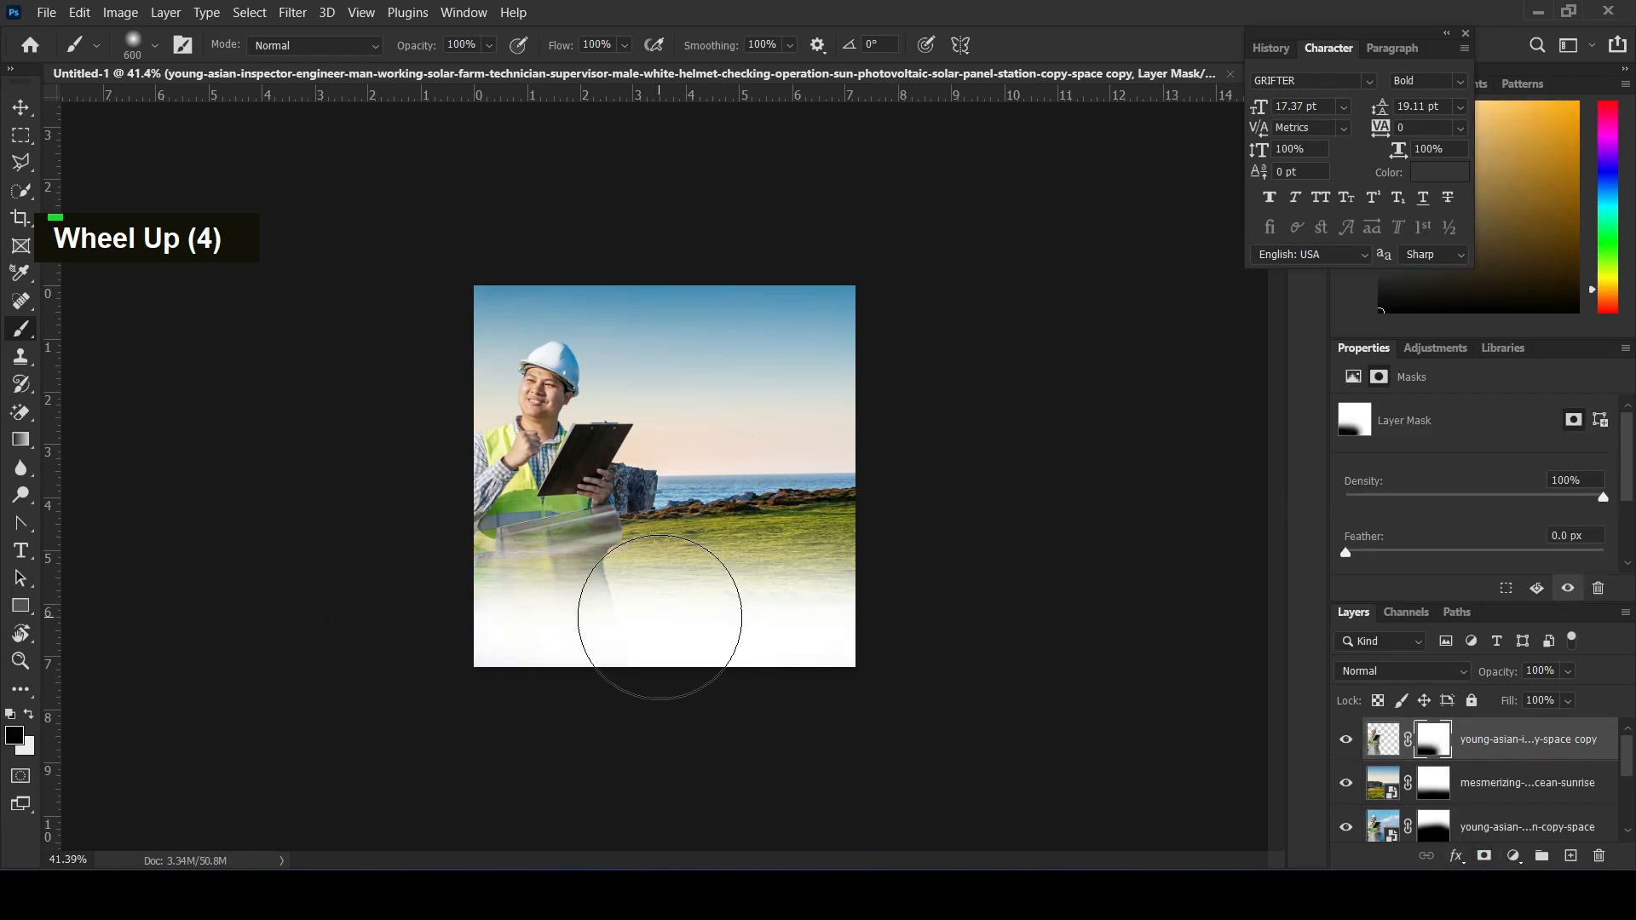
key("ctrl+z")
double_click(606, 615)
key("ctrl+z")
- Reduce the brush to 300 and paint out the blurred panel over the engineer's lower body on the cutout's mask
key("bracketleft")
key("bracketleft")
key("bracketleft")
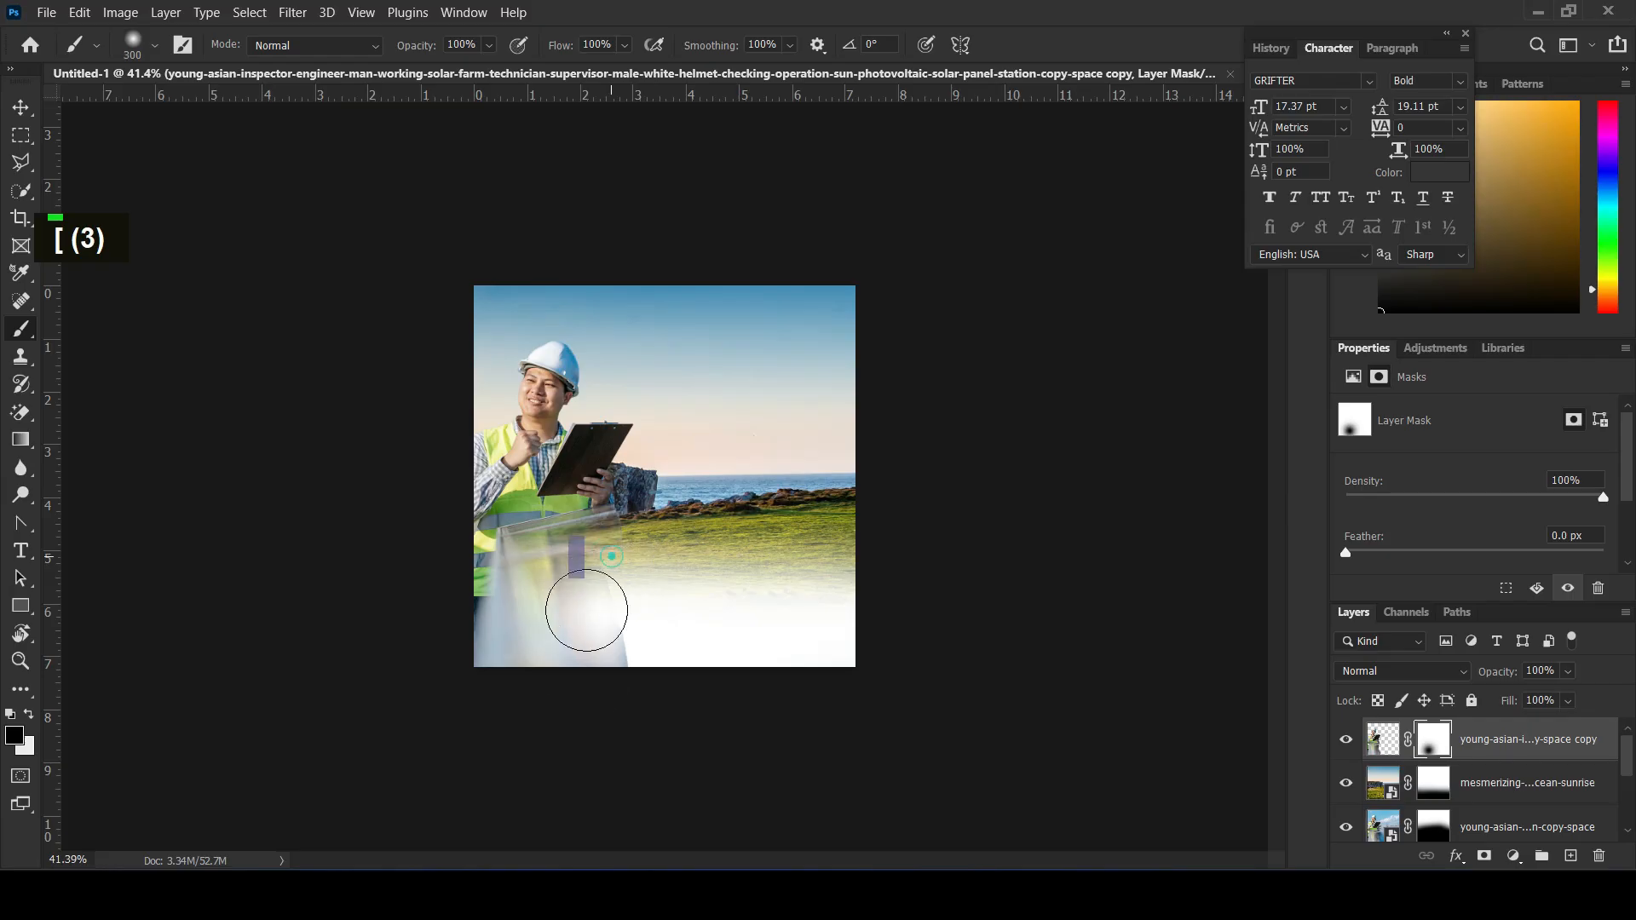
double_click(567, 669)
left_click(554, 641)
left_click(560, 628)
left_click(575, 595)
left_click(590, 578)
left_click(605, 572)
left_click(626, 569)
left_click(641, 573)
key("v")
left_click(273, 358)
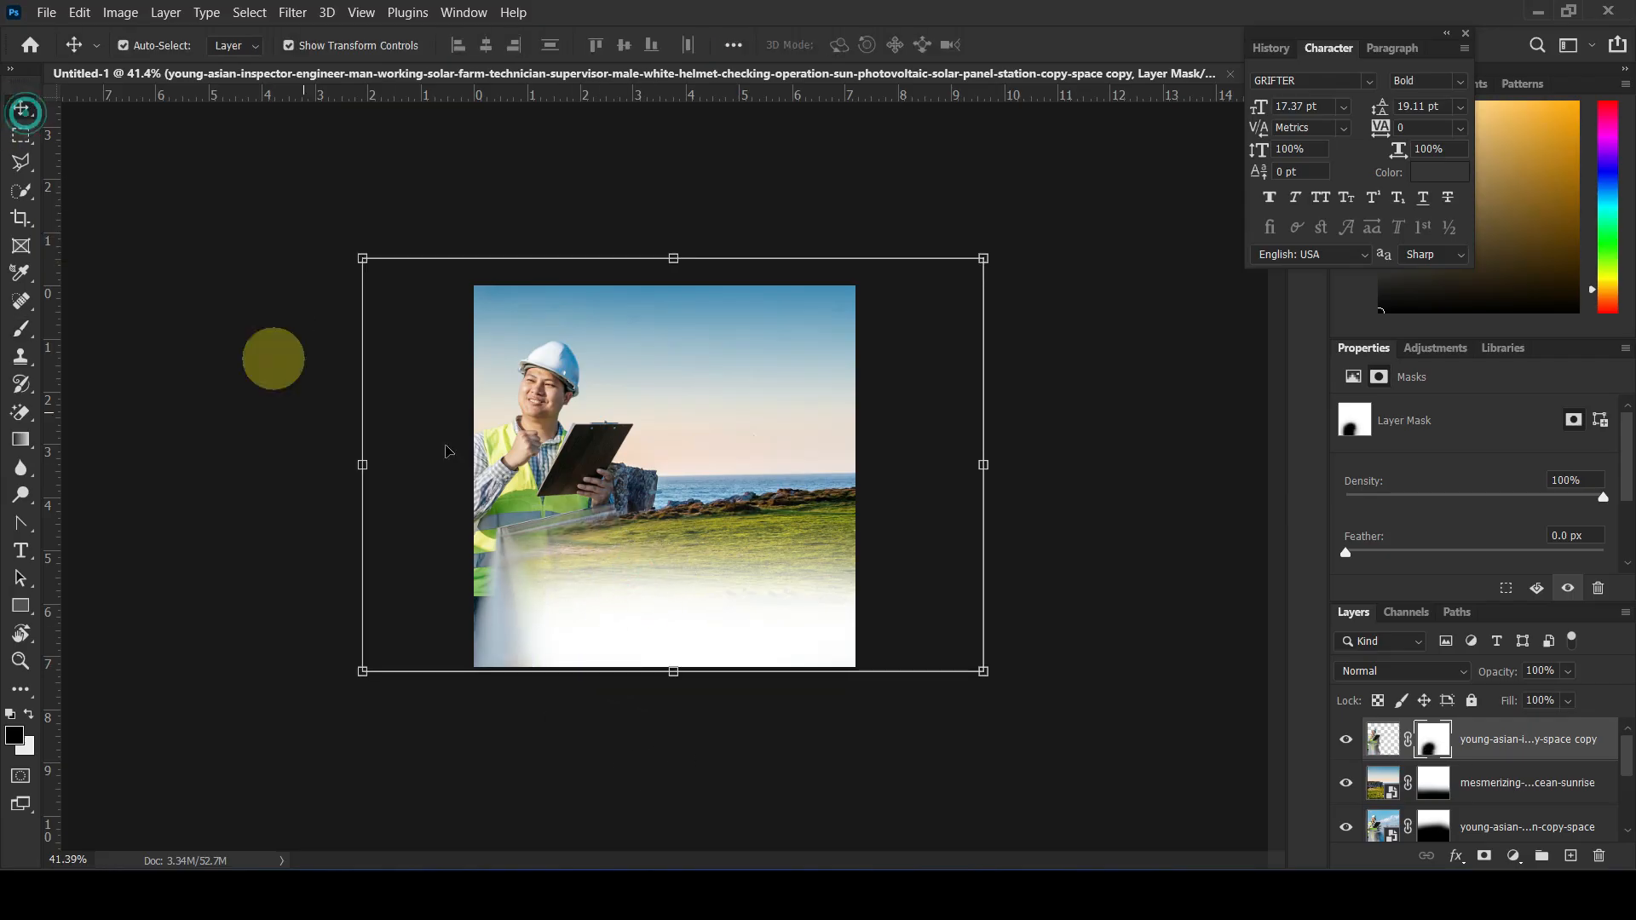
- Enlarge the engineer cutout and original engineer photo layers together to about 131% and reposition them so the man stays at the canvas's left side
left_click(1545, 786)
left_click(1545, 786, "ctrl")
left_click_drag(983, 259, 1029, 227)
left_click_drag(535, 445, 538, 458)
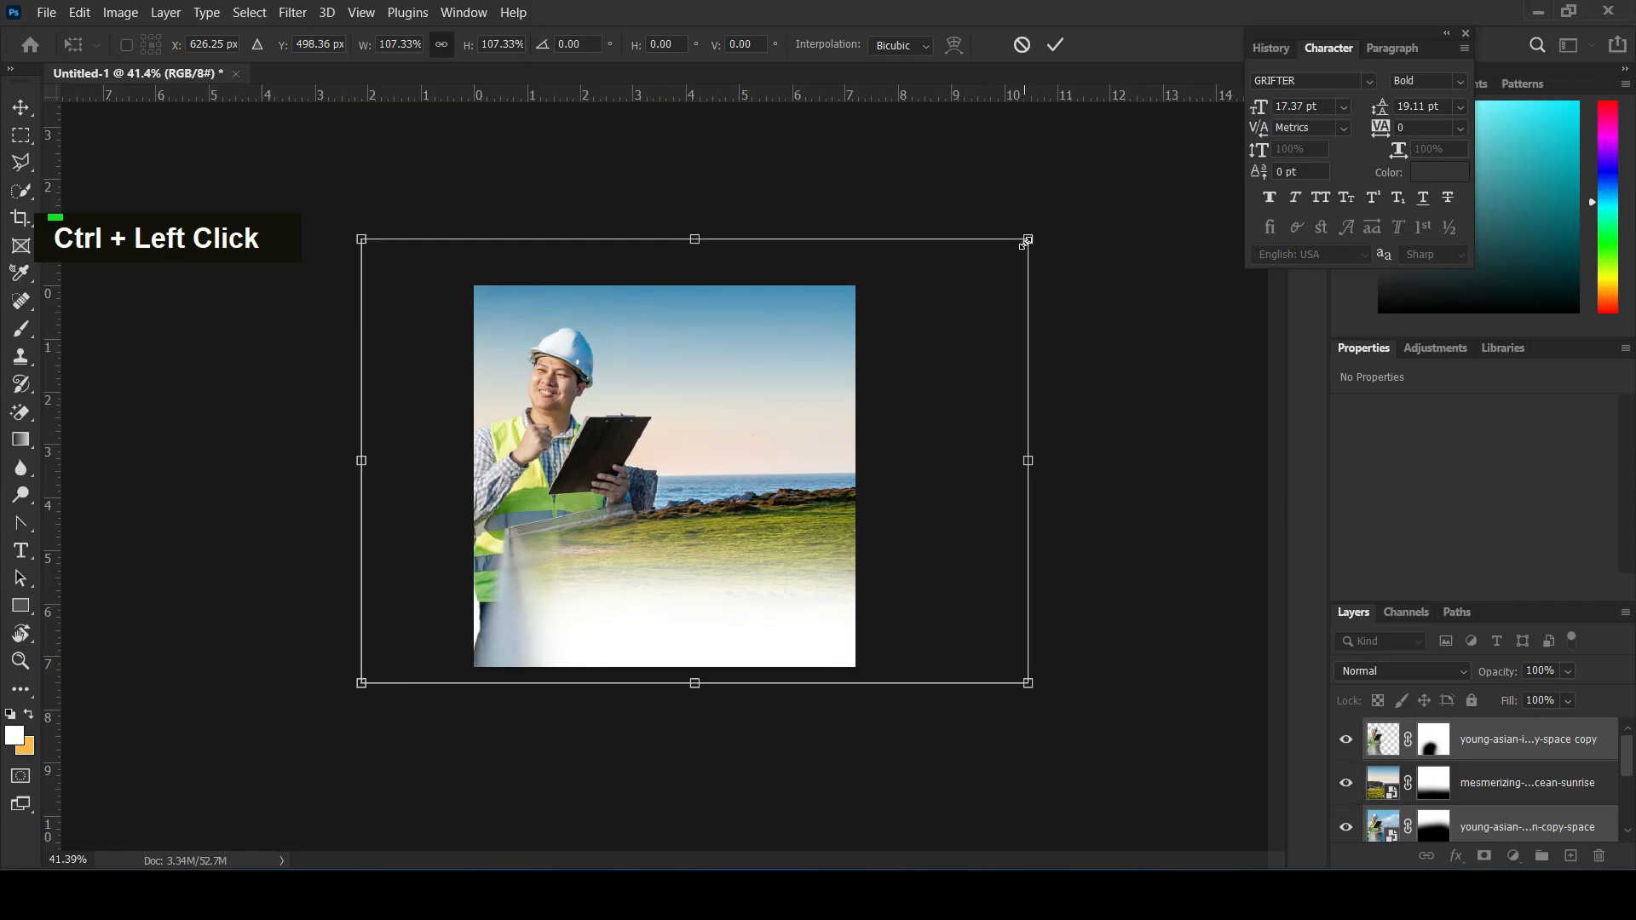
left_click_drag(1025, 242, 1120, 173)
left_click_drag(542, 420, 518, 460)
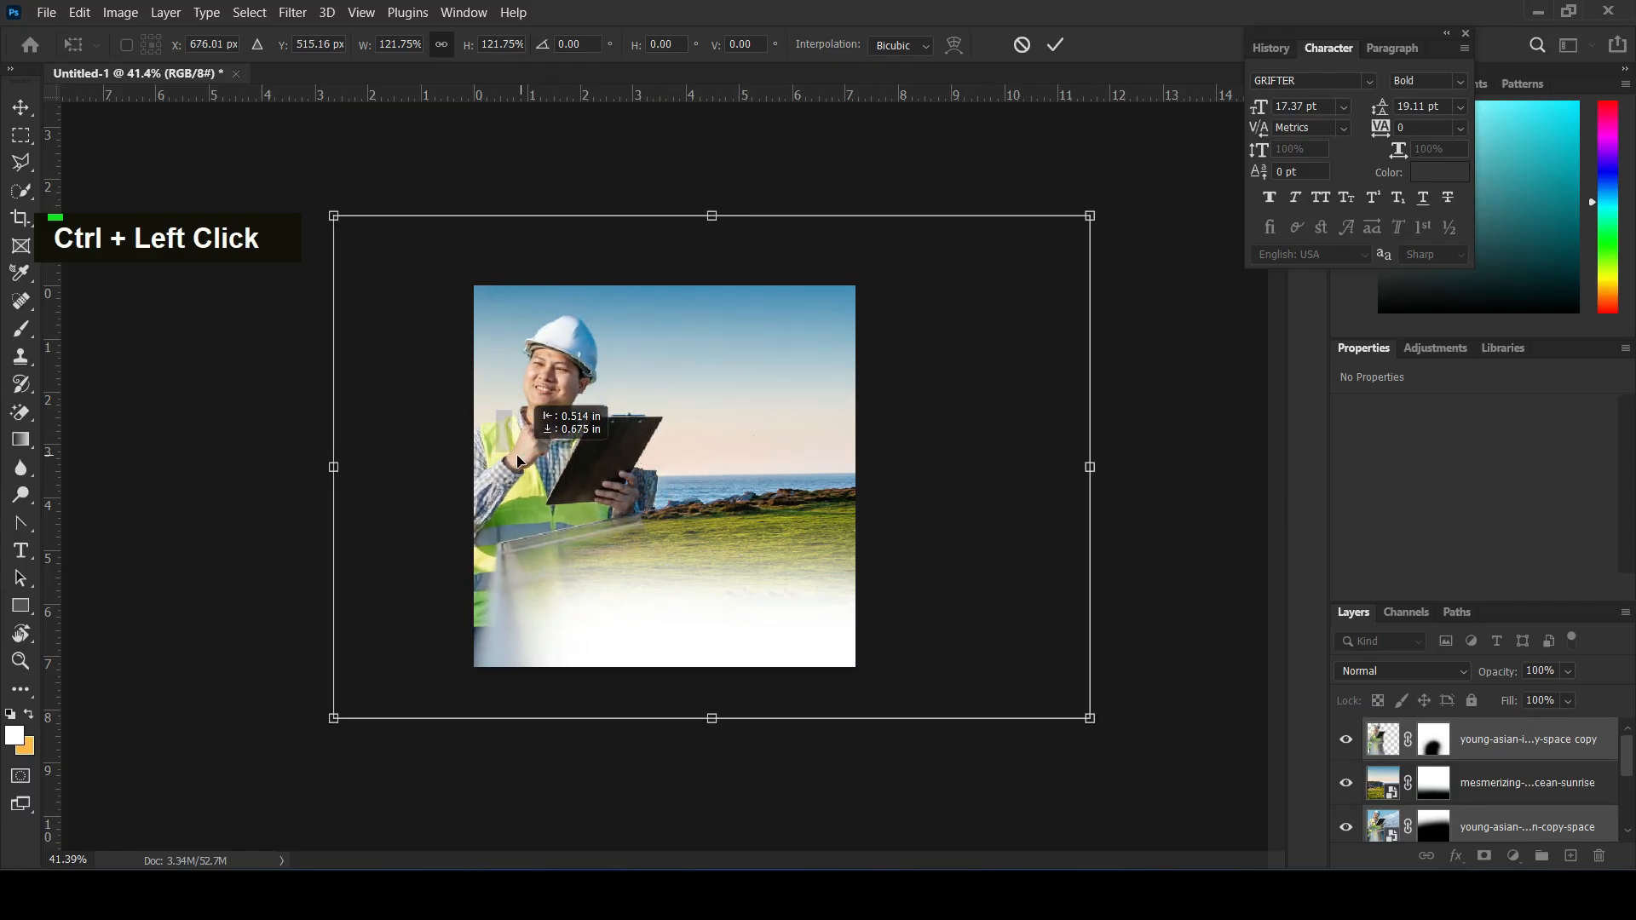
left_click_drag(1104, 726, 1155, 756)
left_click_drag(606, 497, 588, 489)
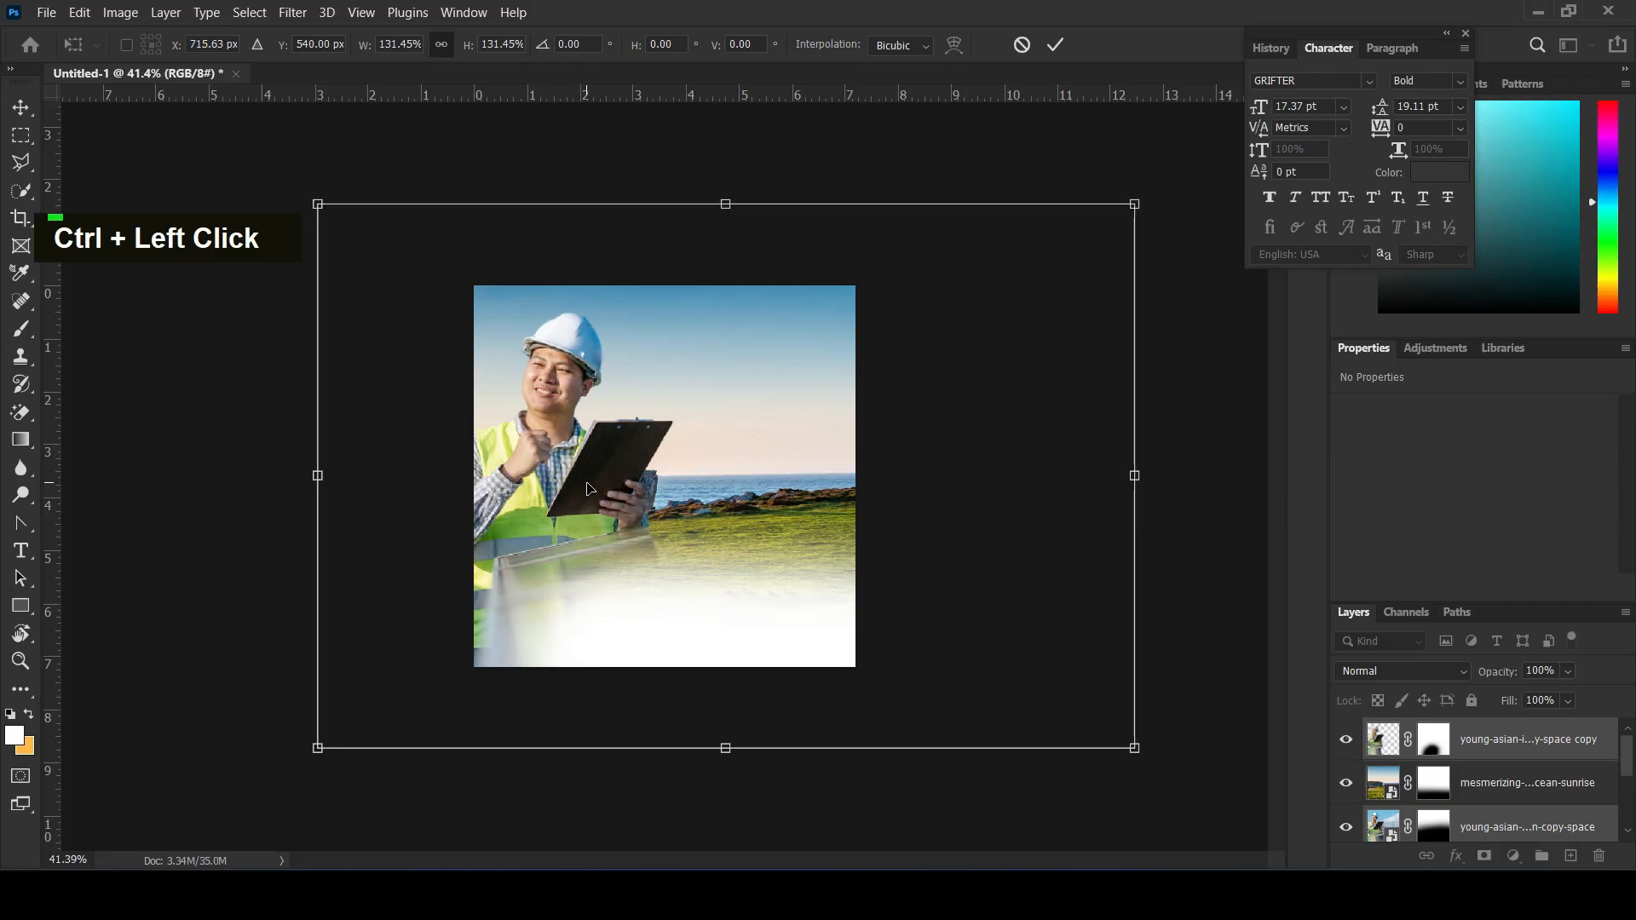
key("Return")
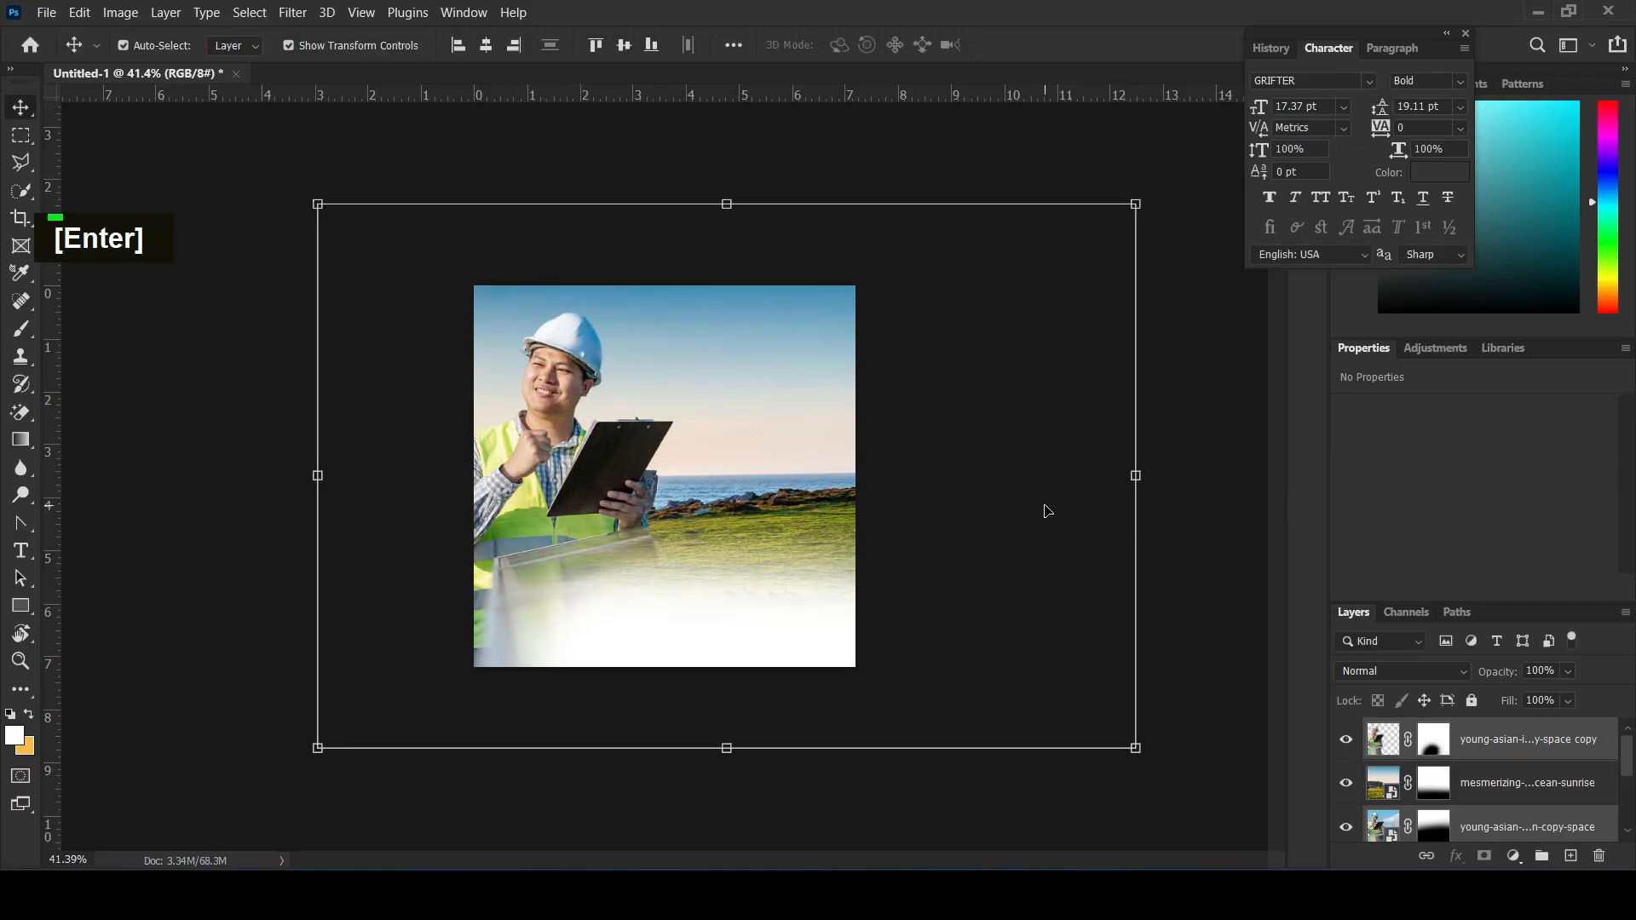
- Paint out more of the area beside the clipboard on the engineer cutout's layer mask with the size 300 soft black brush
left_click(555, 388)
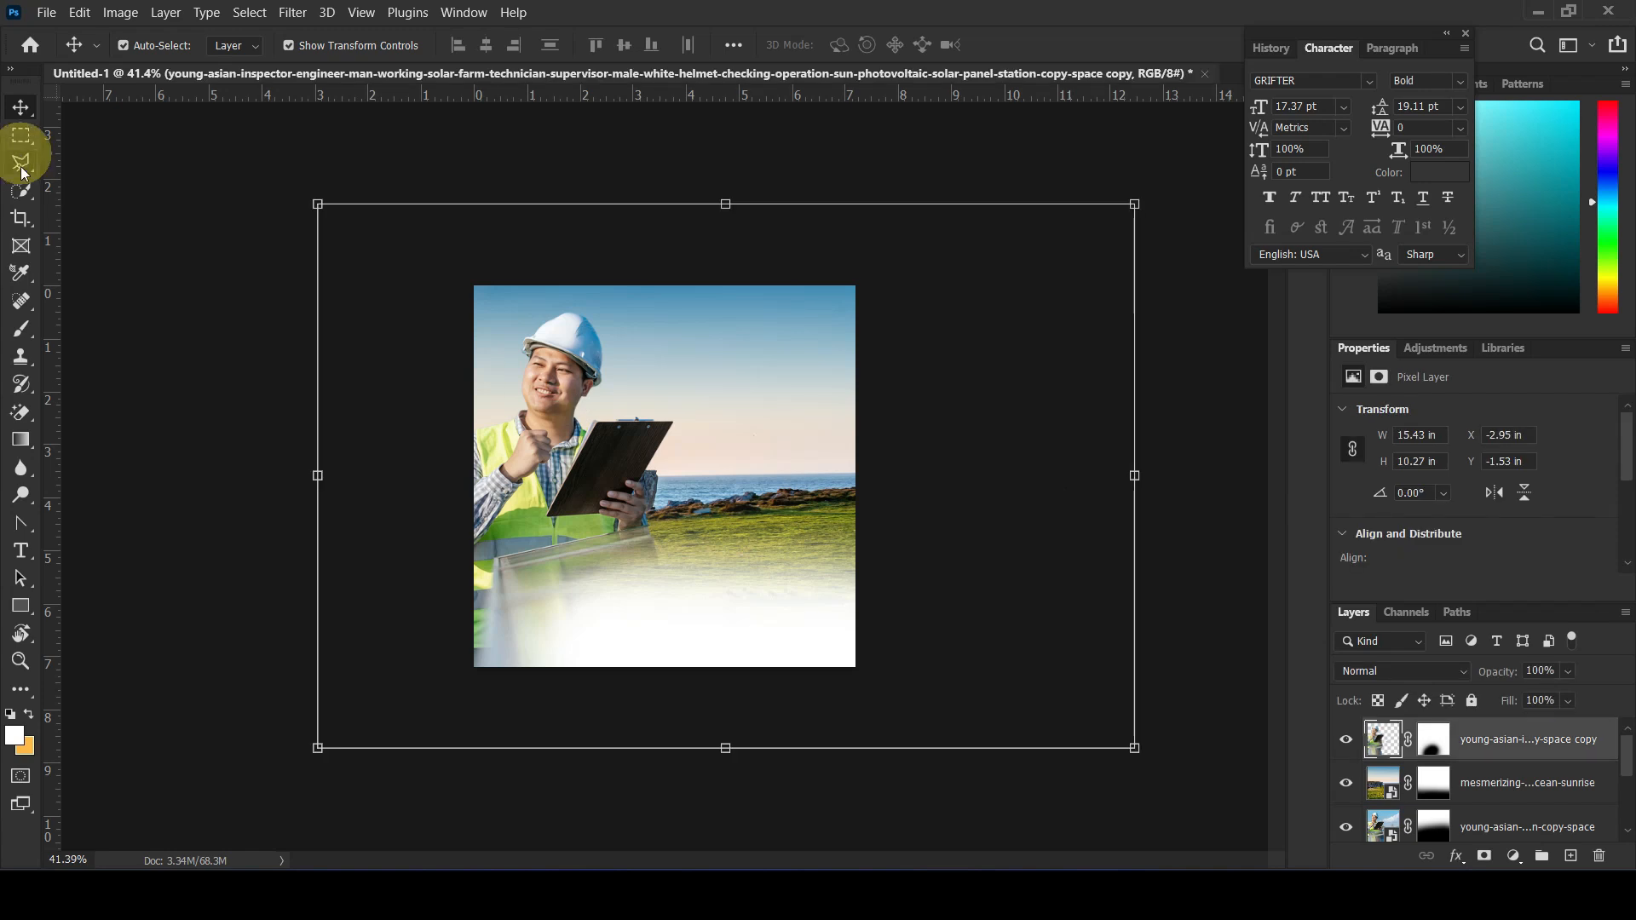
left_click(22, 329)
double_click(712, 515)
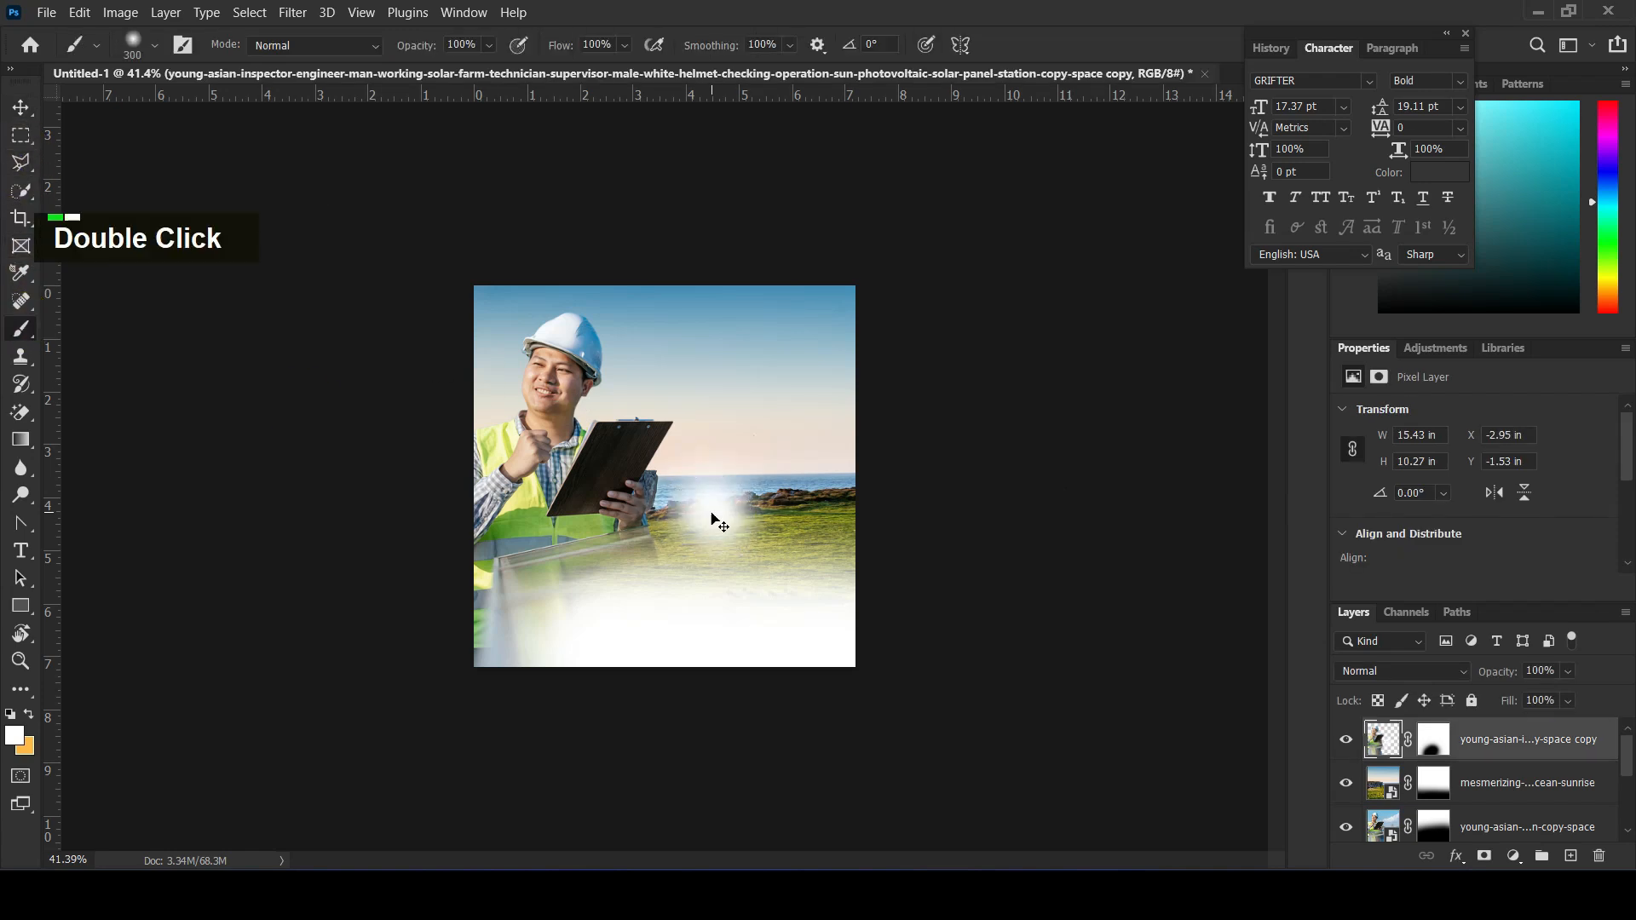
key("ctrl+z")
key("ctrl+z")
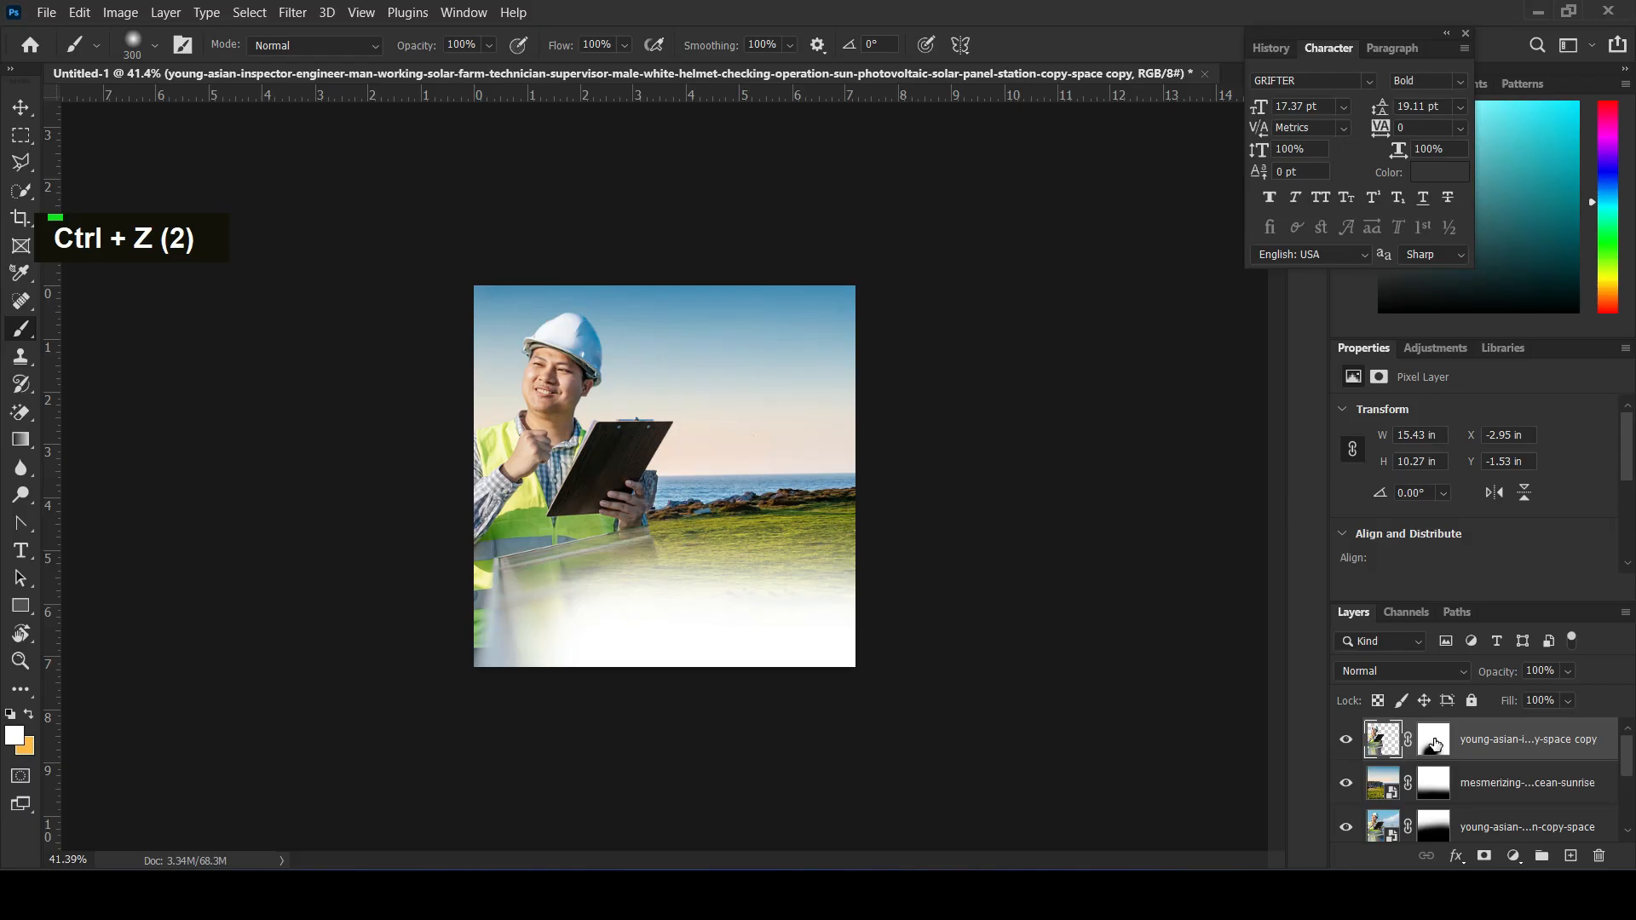
left_click(1435, 740)
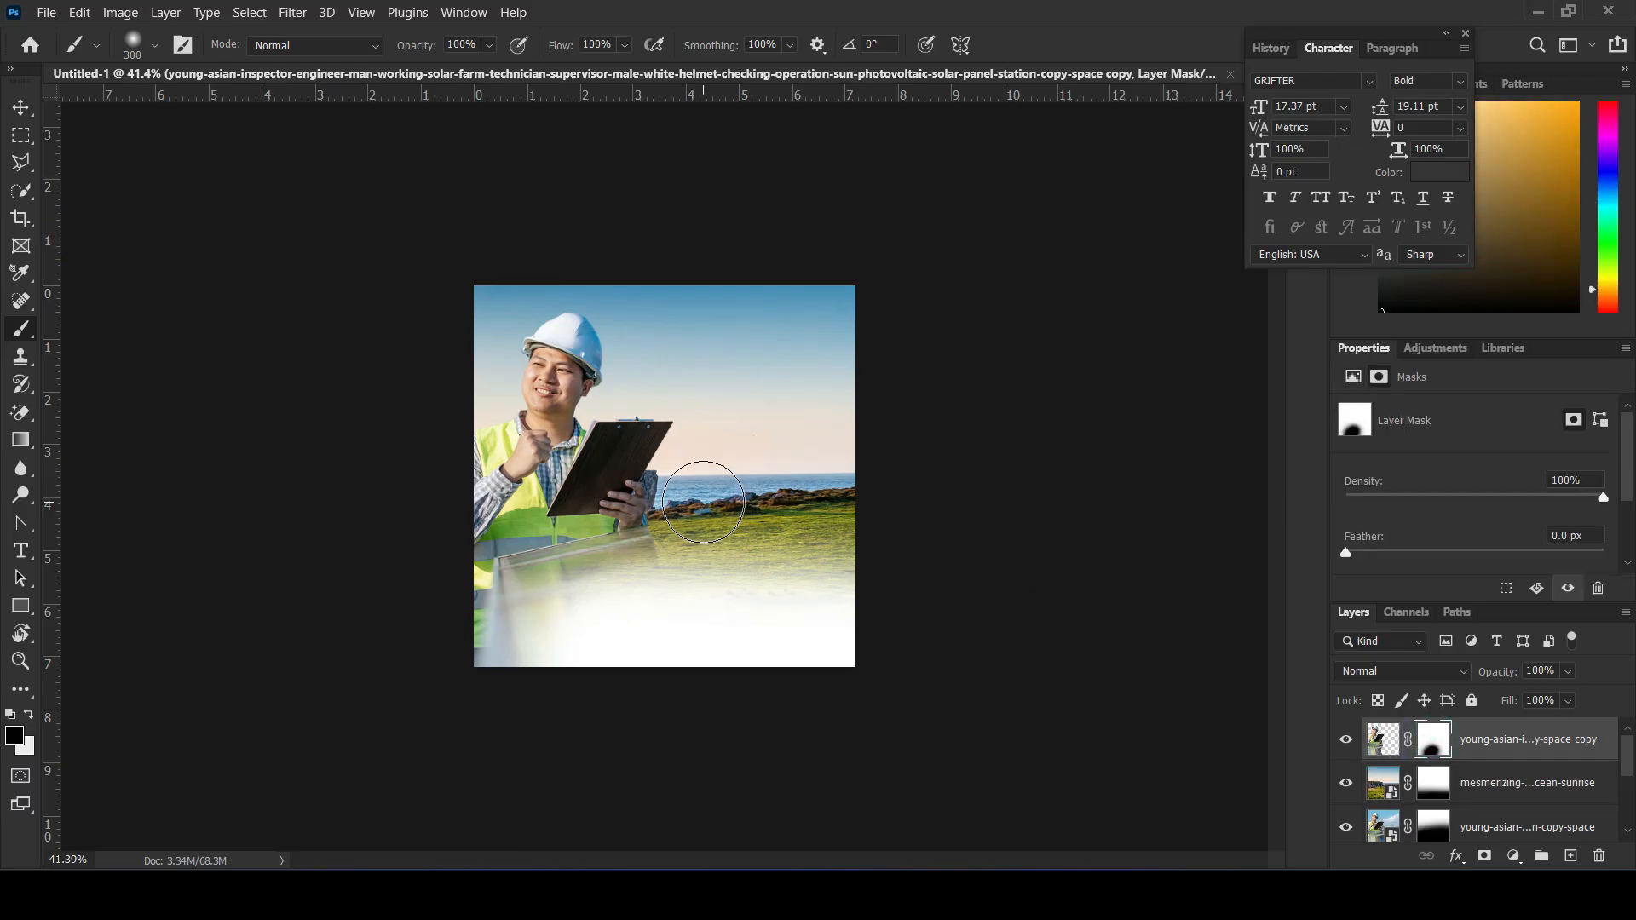
left_click_drag(22, 89, 22, 91)
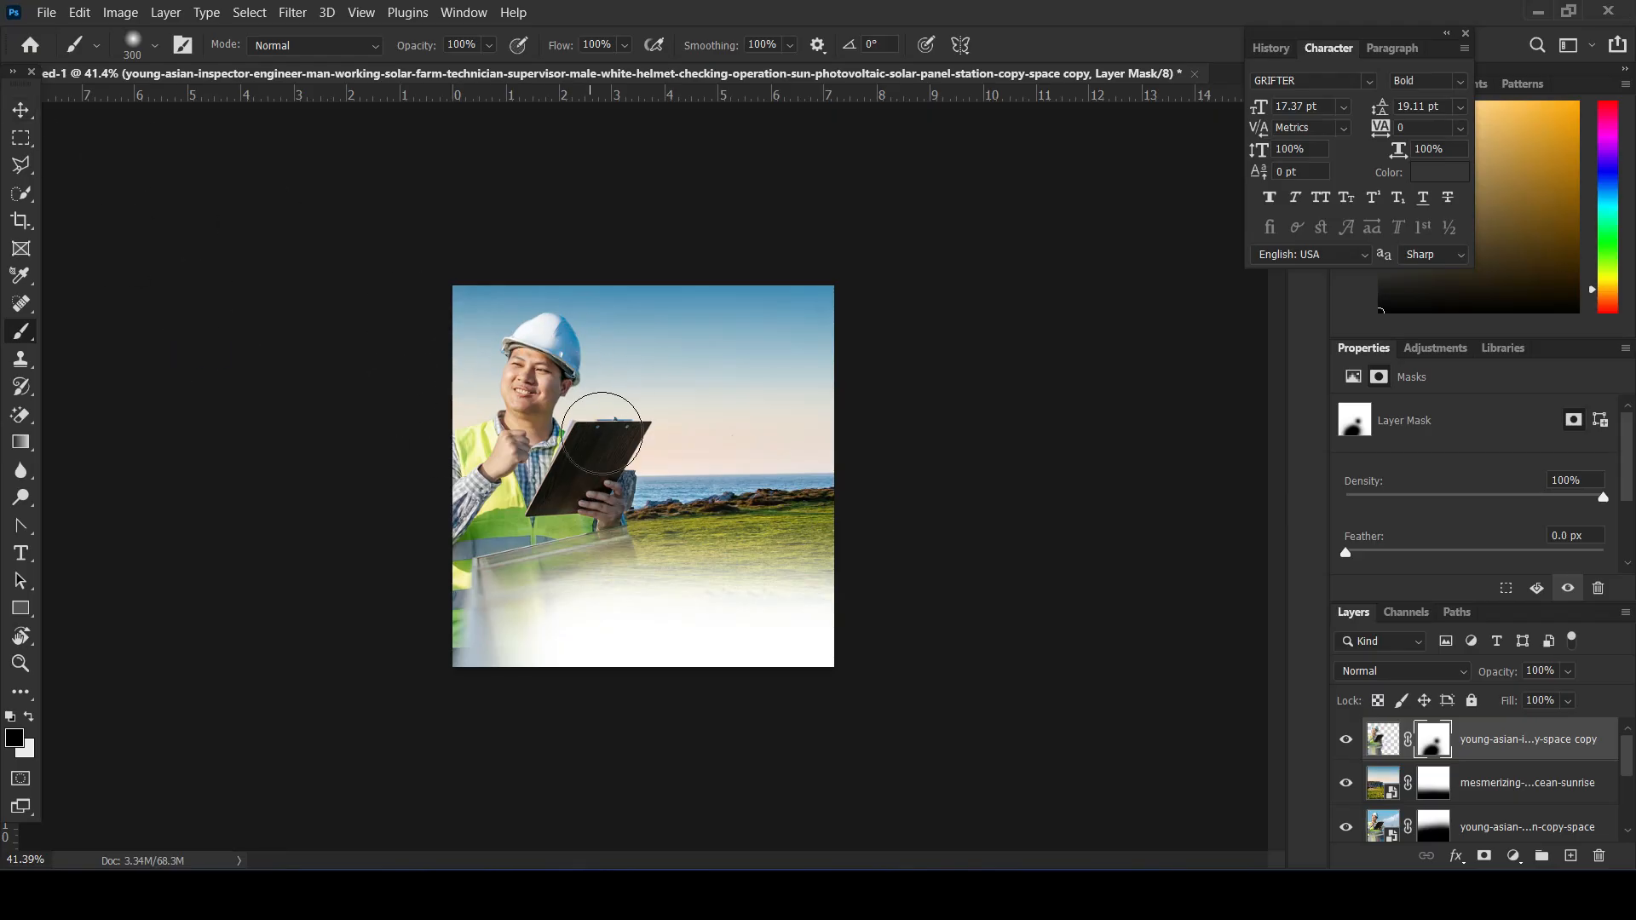
- Move the solar 1 and solar 2 layers above the engineer cutout layer and make both visible
scroll(1400, 752, "up", 3)
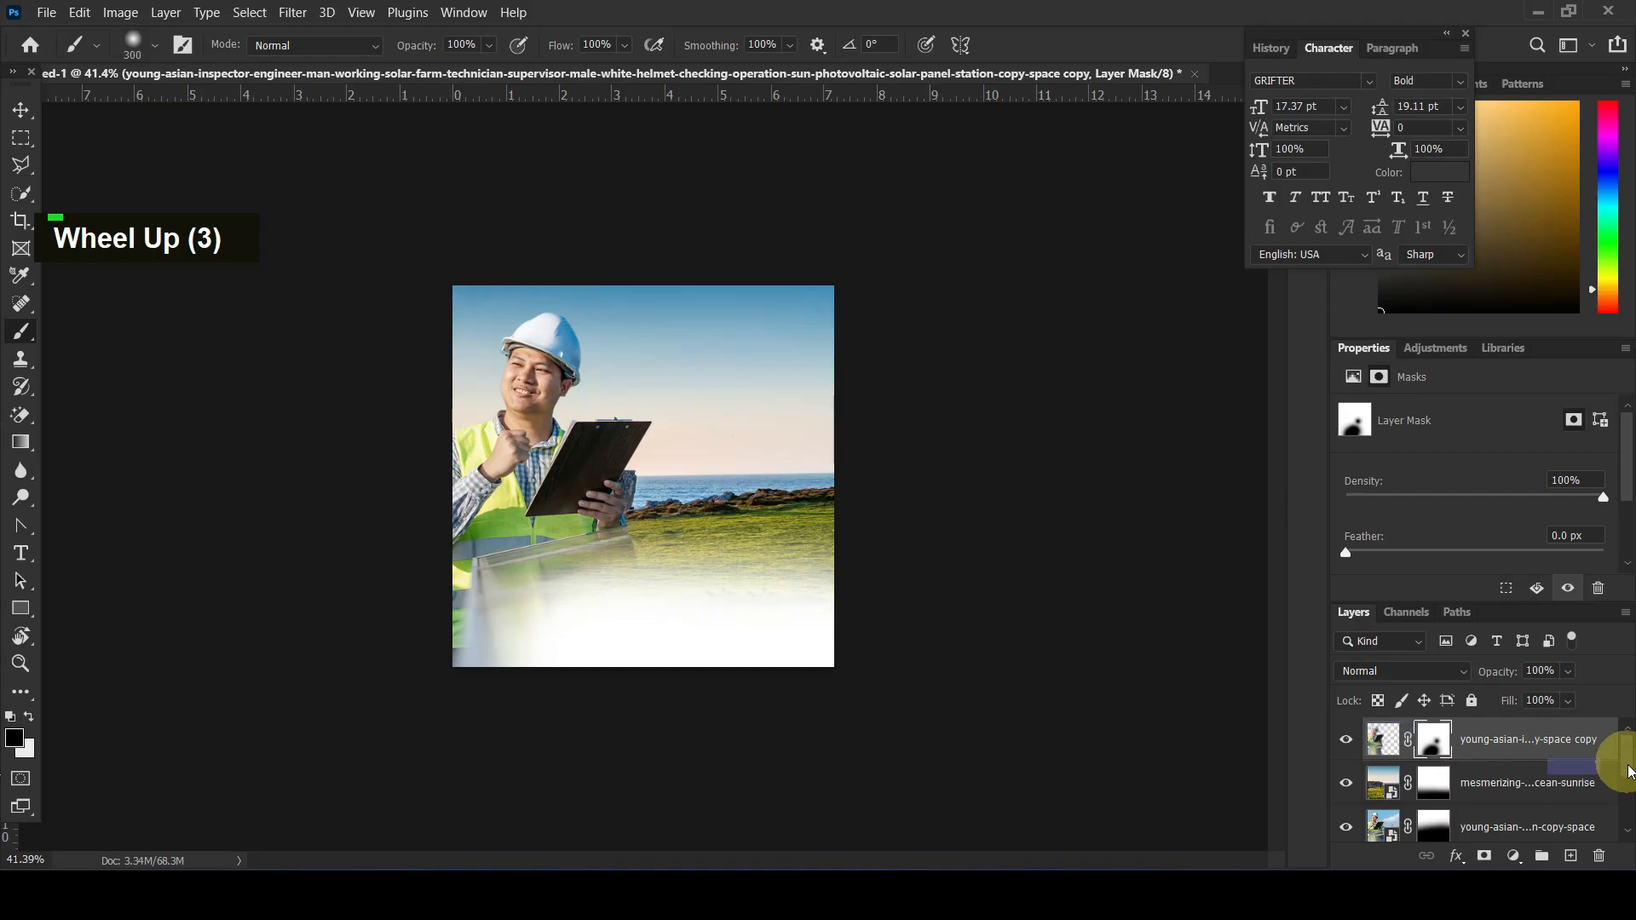
left_click_drag(1626, 754, 1627, 791)
left_click(1553, 793)
left_click(1528, 827, "shift")
left_click_drag(1475, 778, 1452, 720)
left_click(1347, 741)
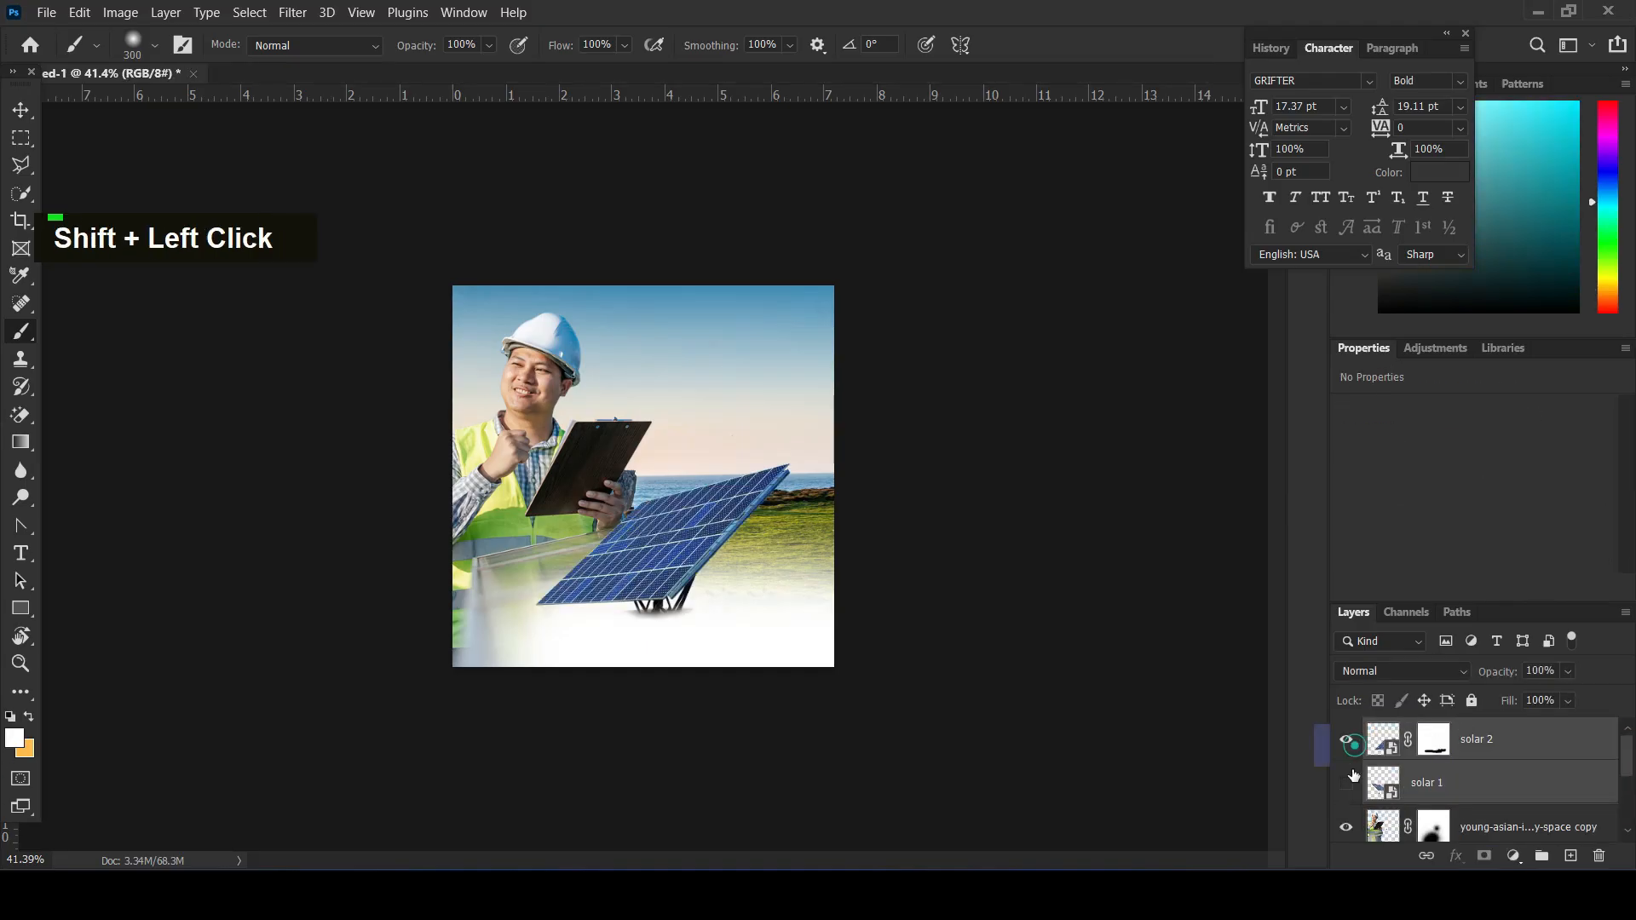
left_click(1346, 786)
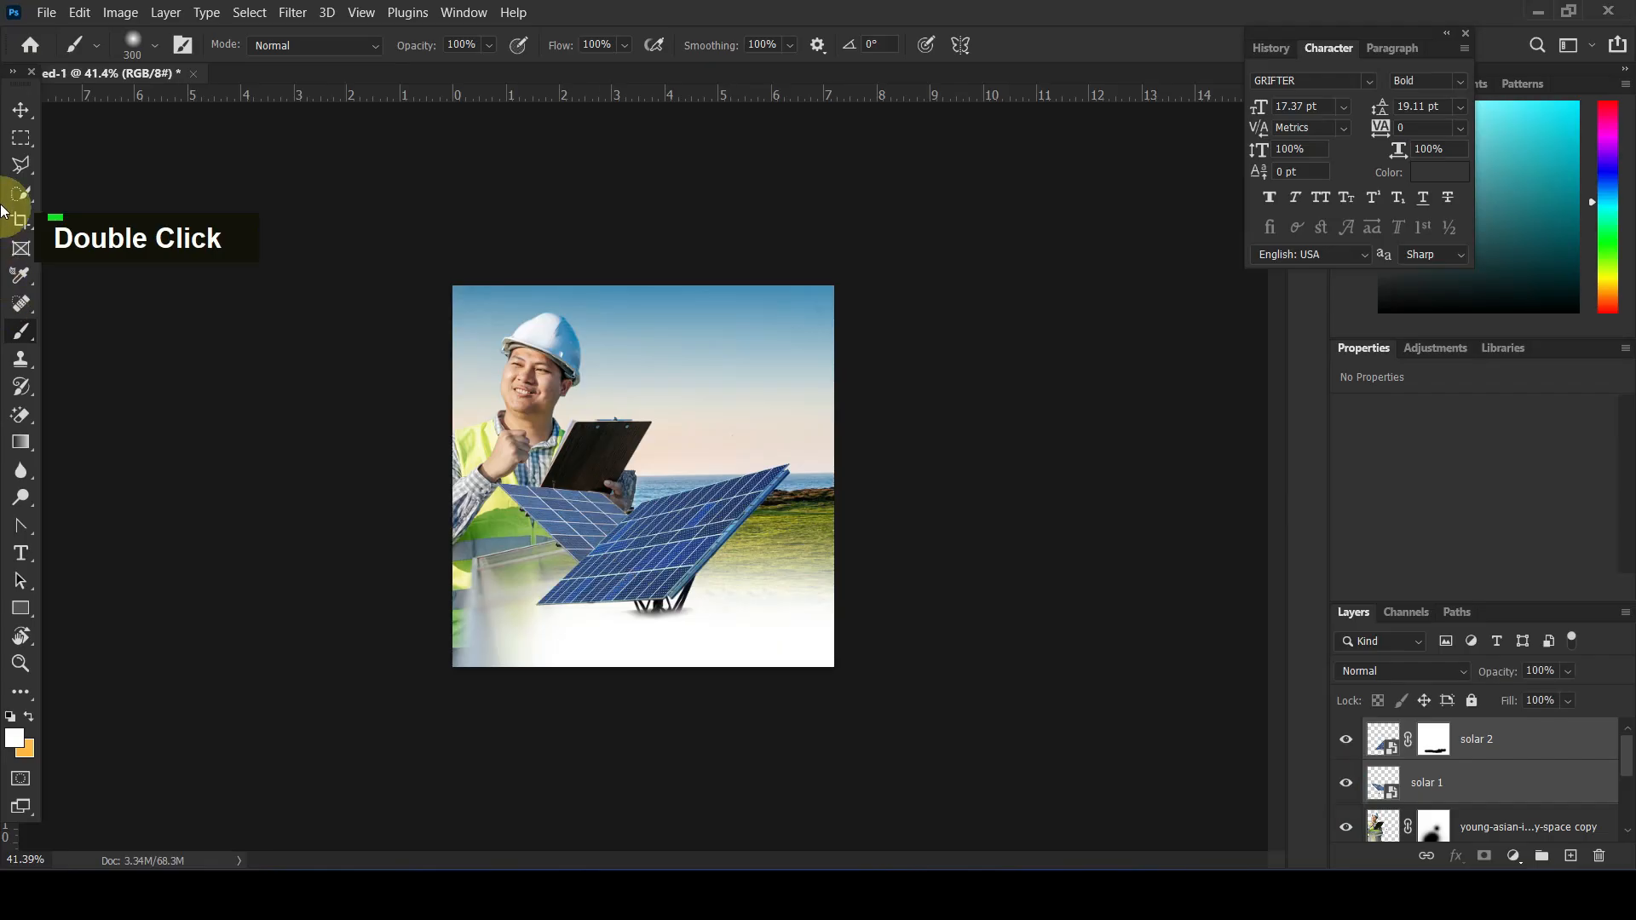
- Enlarge both solar panels together to about 113% and shift the rear panel slightly to the right
left_click(22, 109)
left_click(569, 518, "shift")
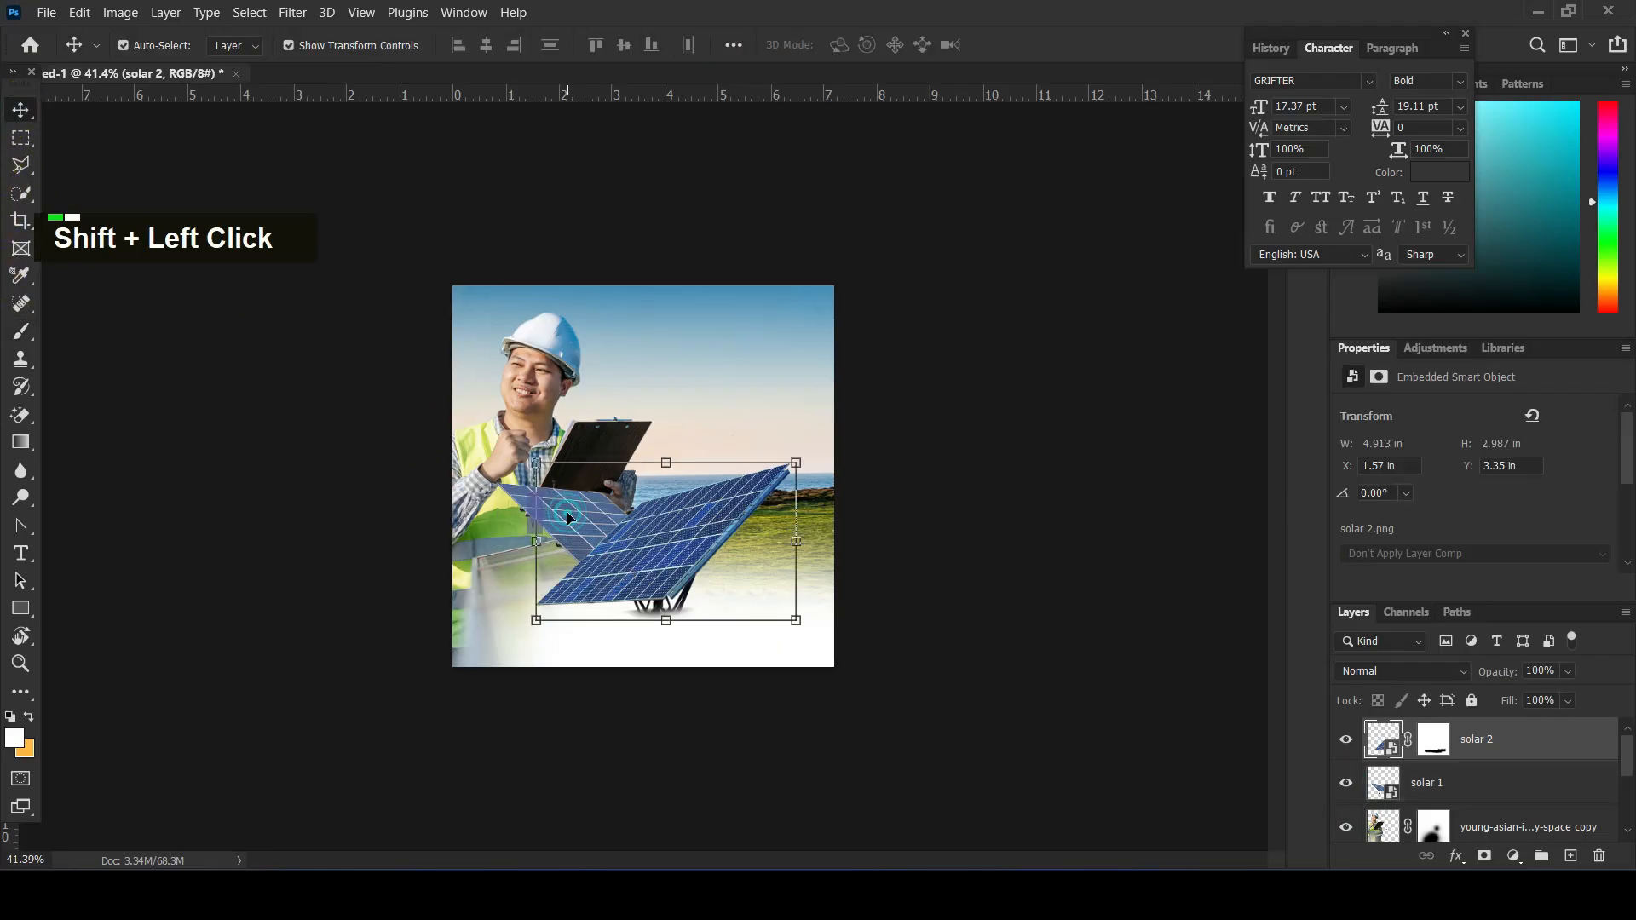
left_click(256, 452)
left_click(563, 517)
left_click(739, 504, "shift")
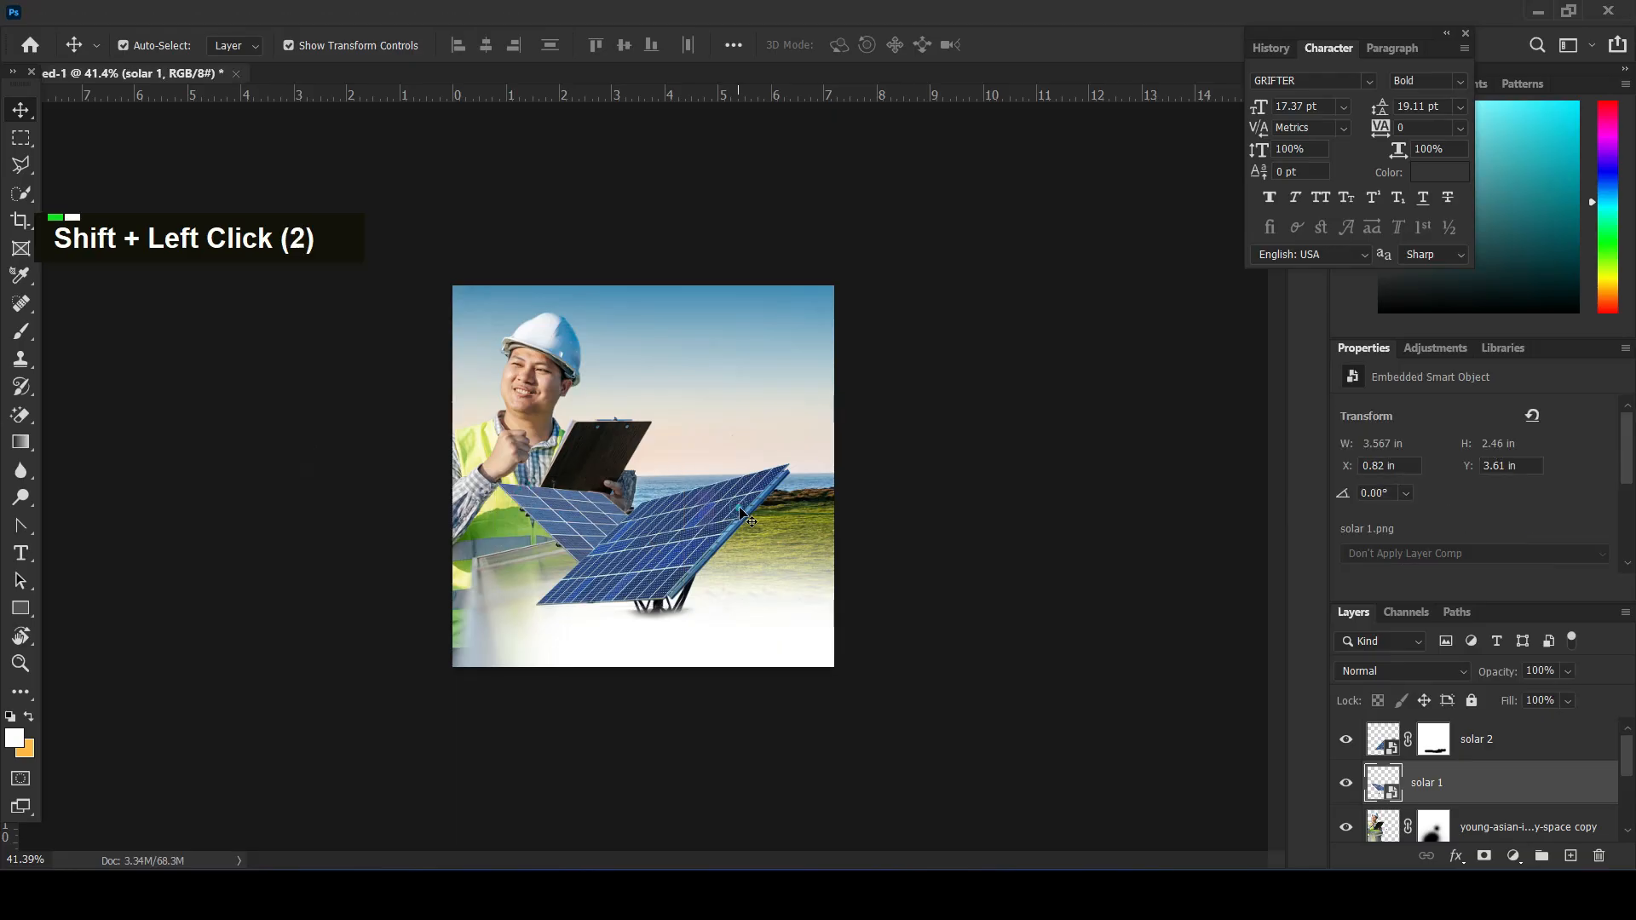
left_click_drag(796, 463, 816, 454)
key("Return")
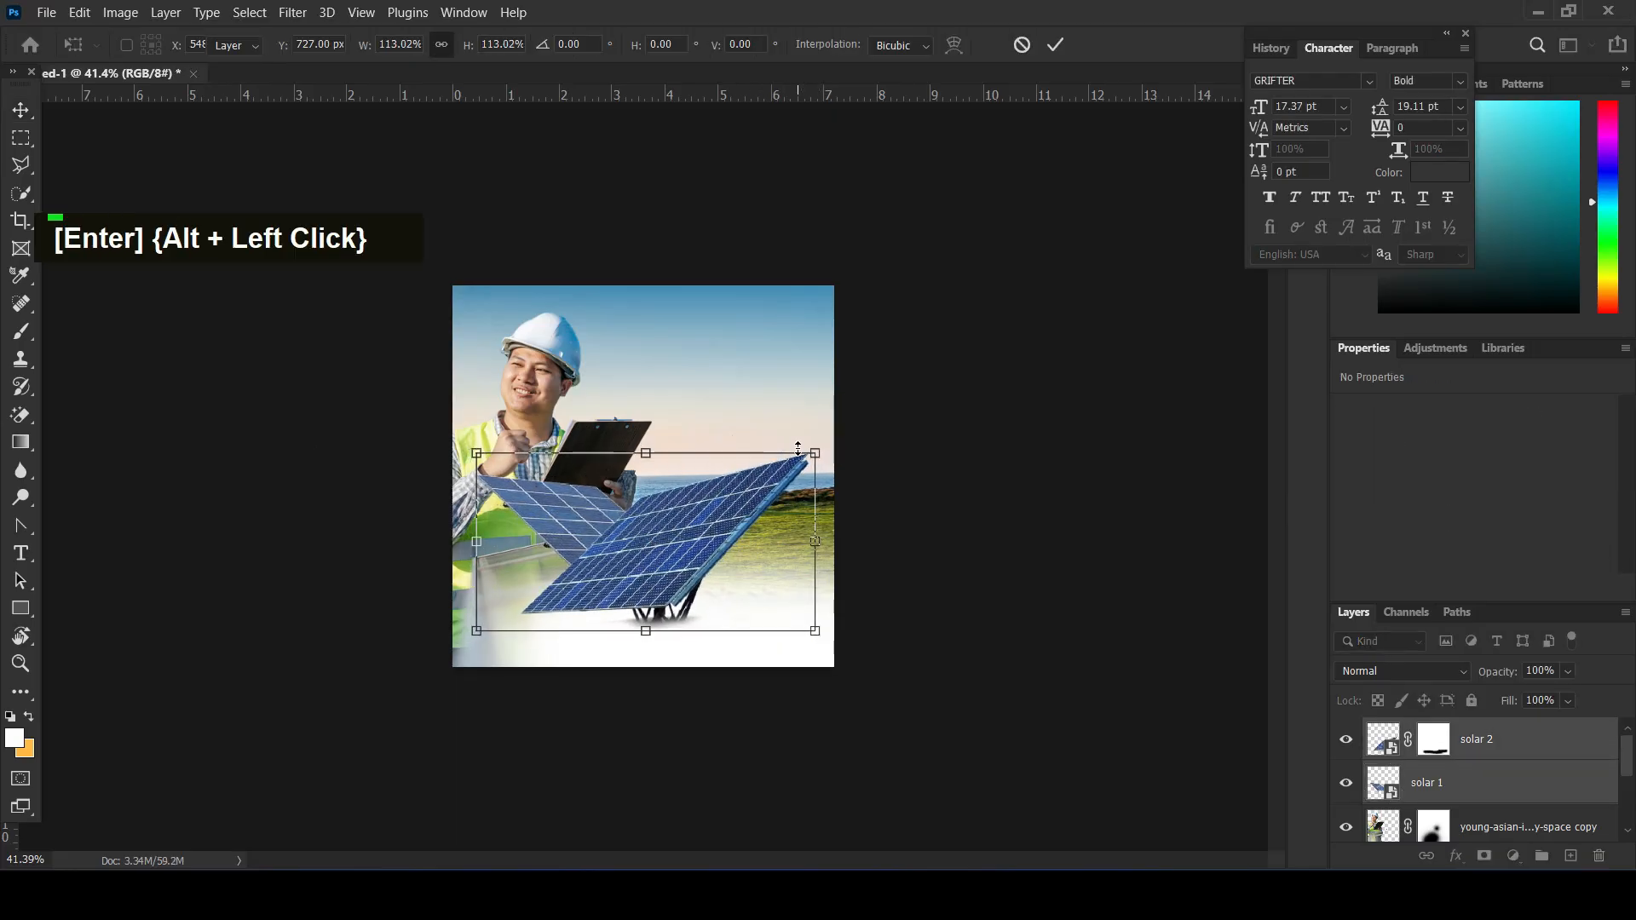
left_click_drag(975, 452, 1015, 471)
left_click_drag(558, 513, 563, 512)
left_click_drag(924, 376, 963, 358)
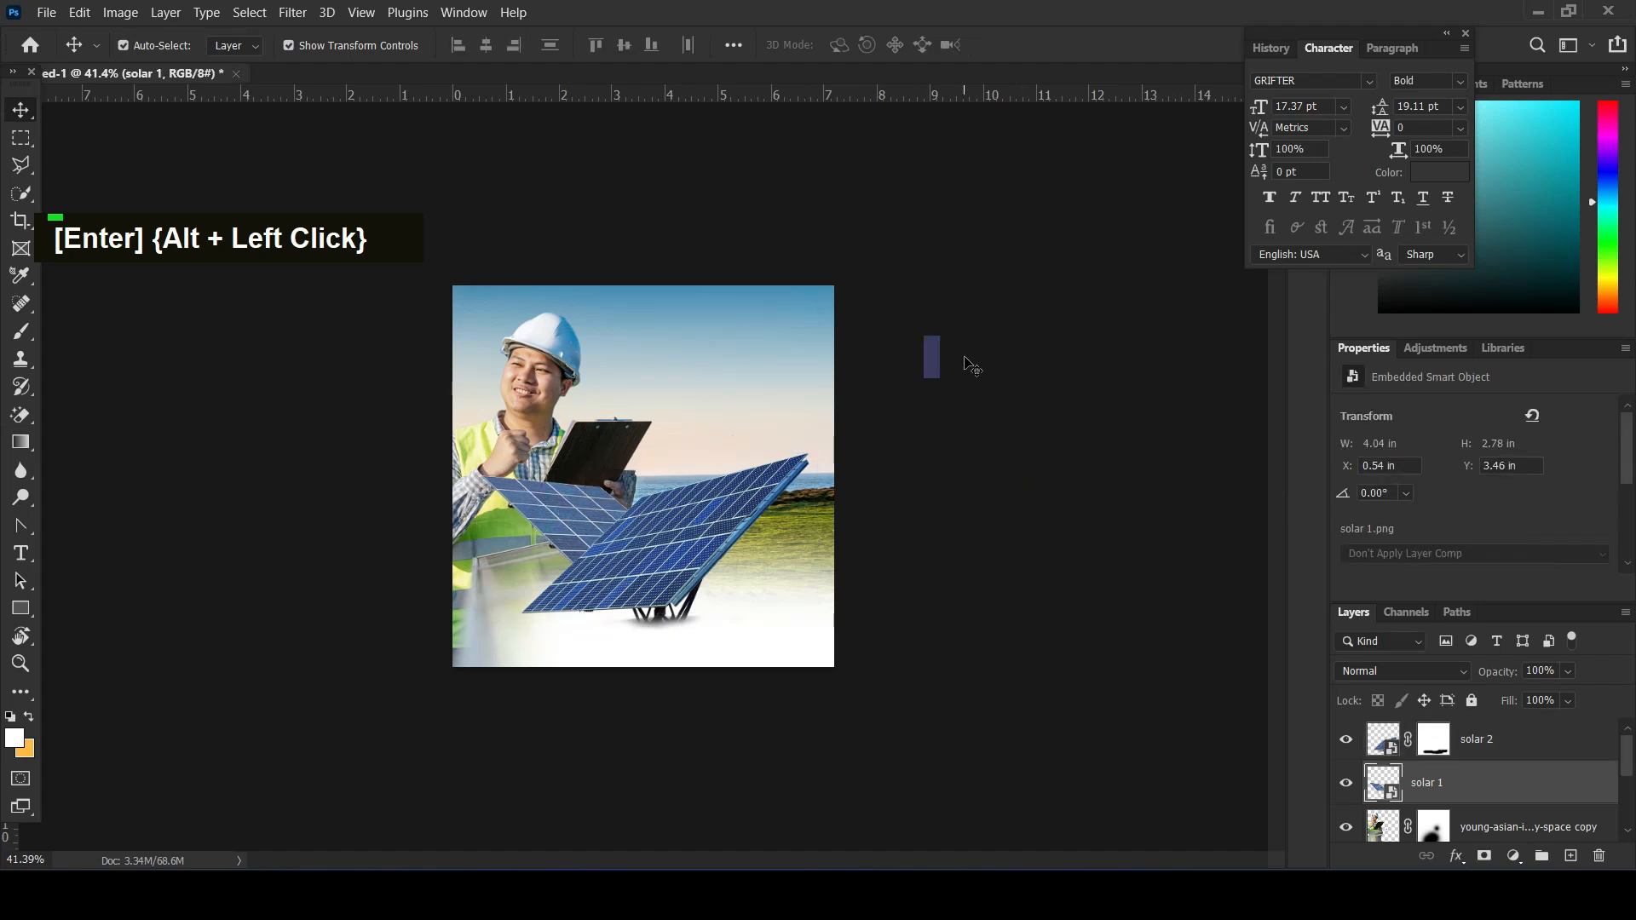
- Nudge both solar panels up together so they sit slightly higher in front of the engineer
left_click(604, 540)
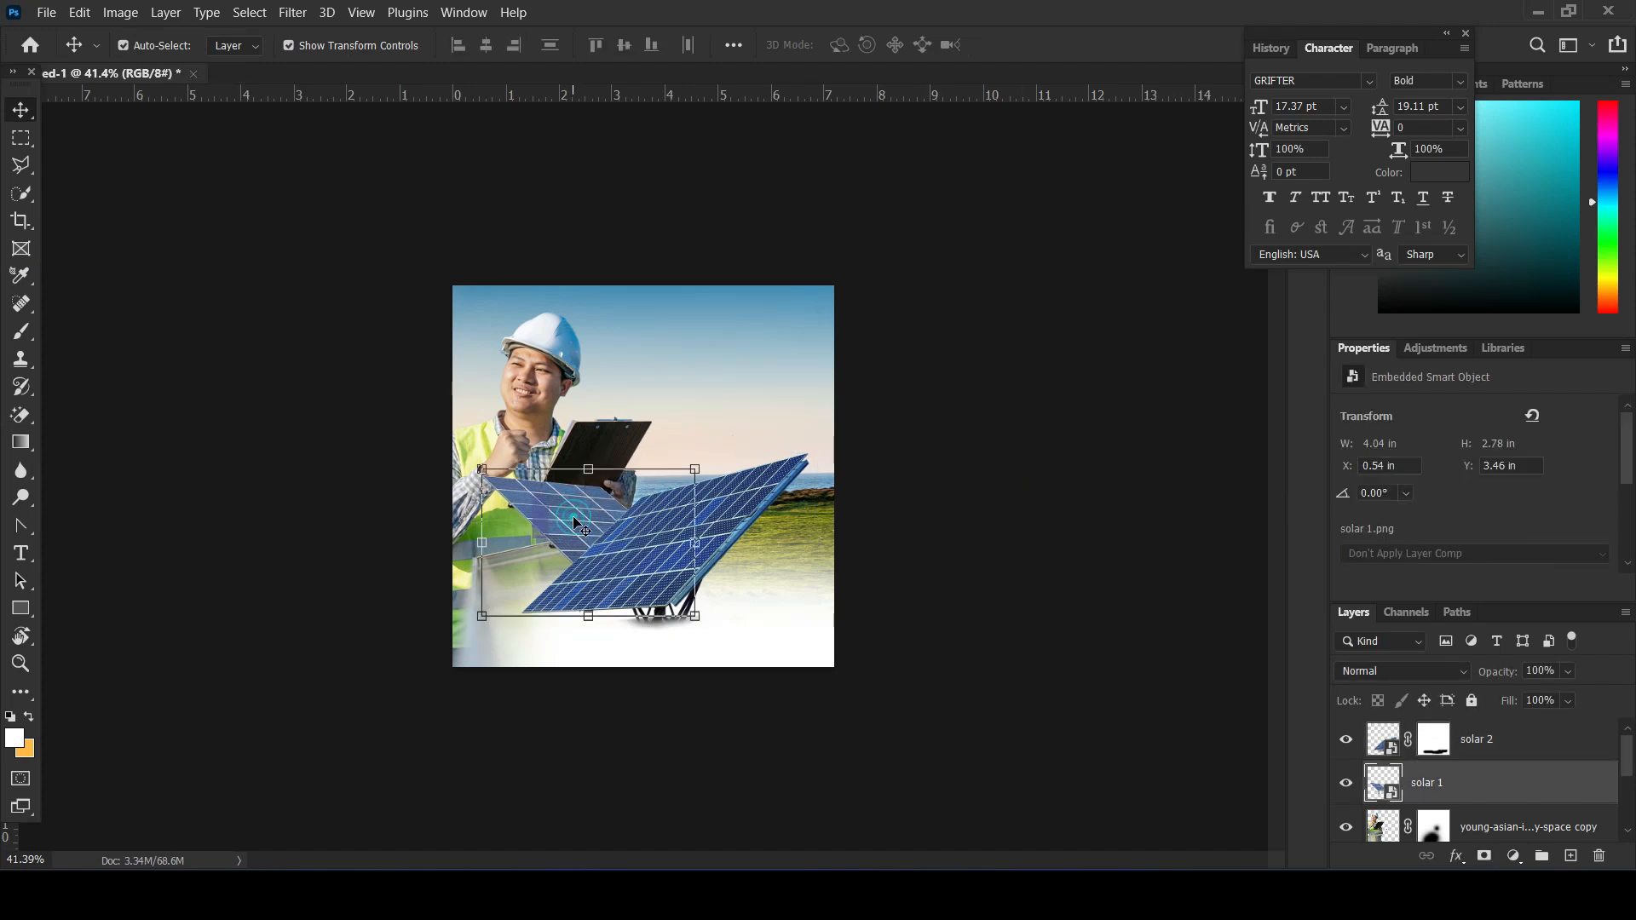
left_click(647, 559, "shift")
key("shift+Up")
key("shift+Up")
key("shift+Up")
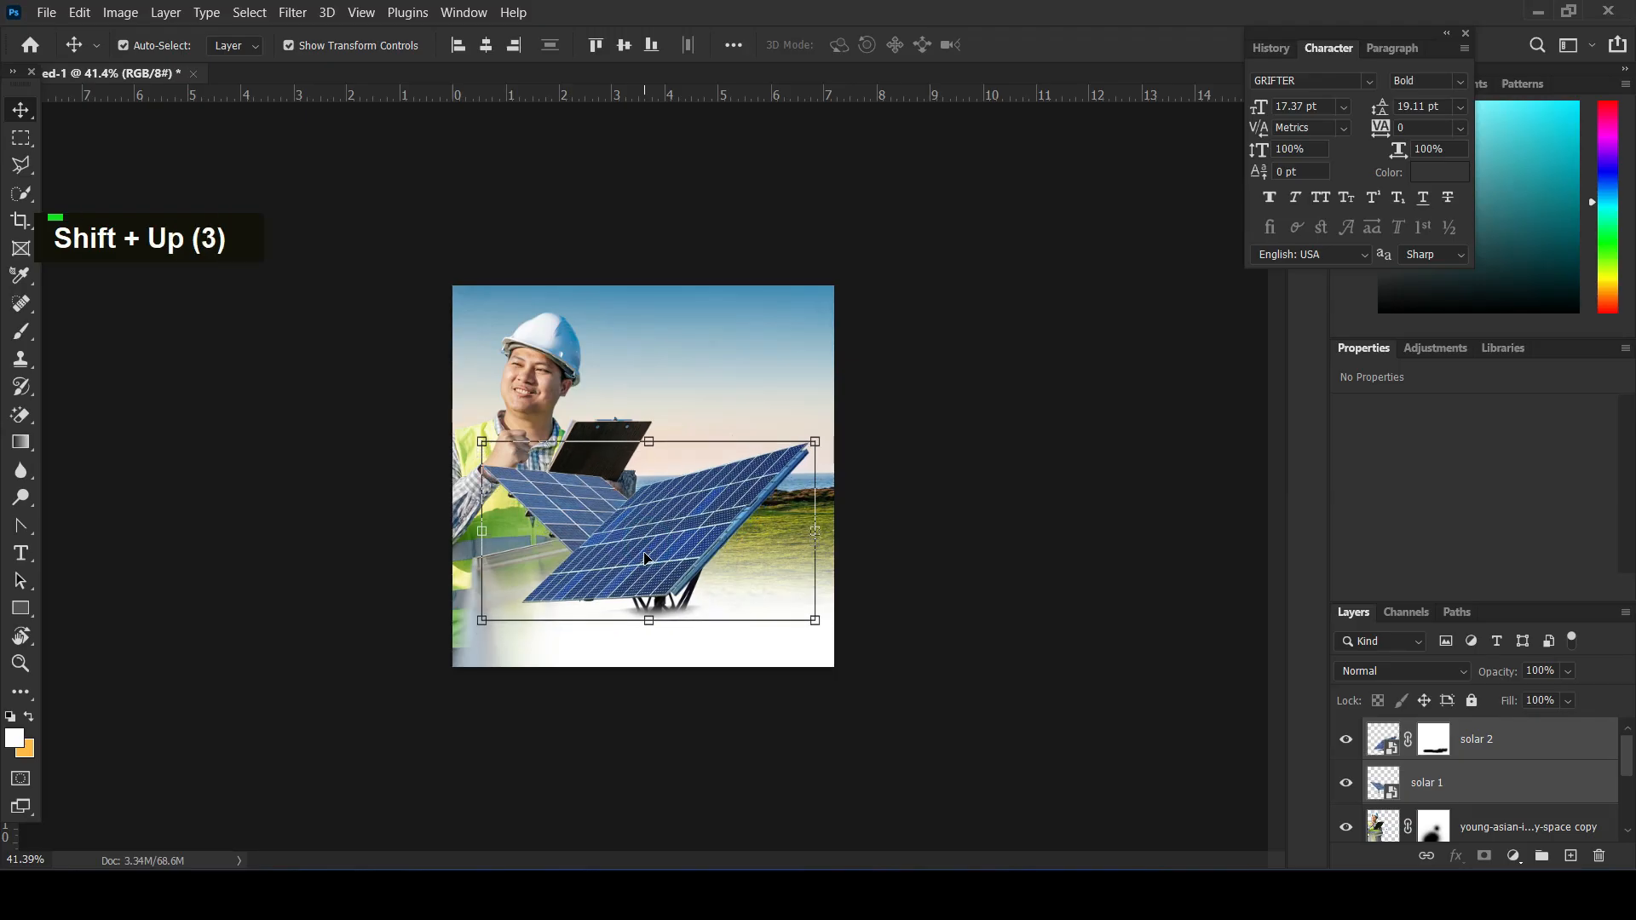
key("Up")
key("Up")
key("Up")
left_click(929, 481)
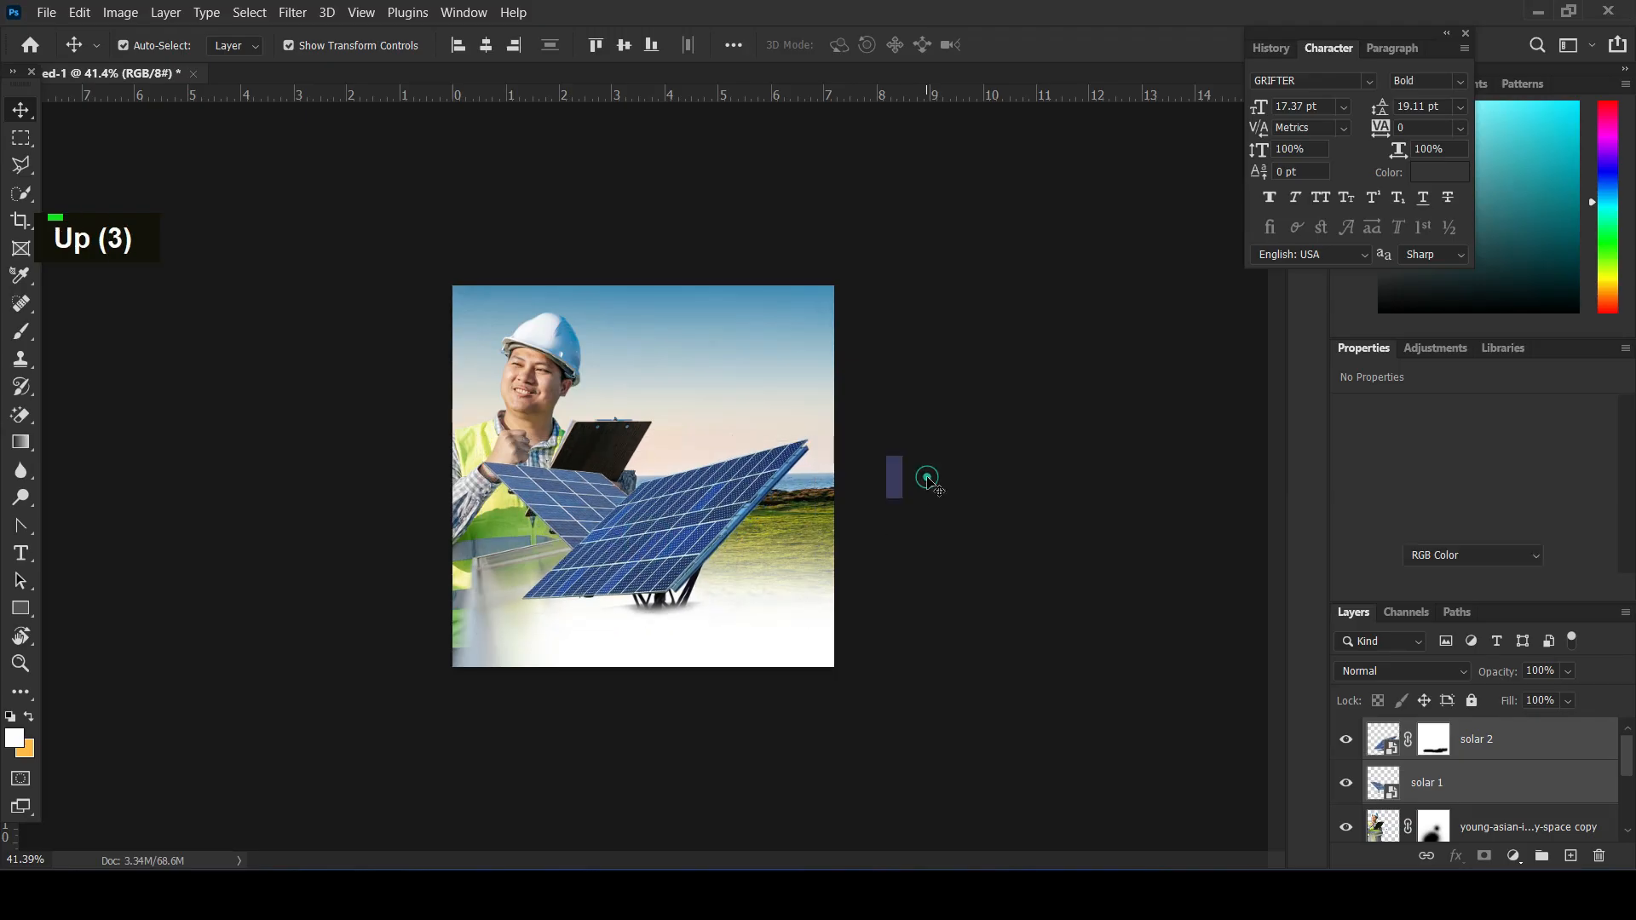
- Fade more of the sunrise landscape's lower grass to white by painting its layer mask with a soft black brush of size 800
left_click(812, 506)
left_click(1433, 819)
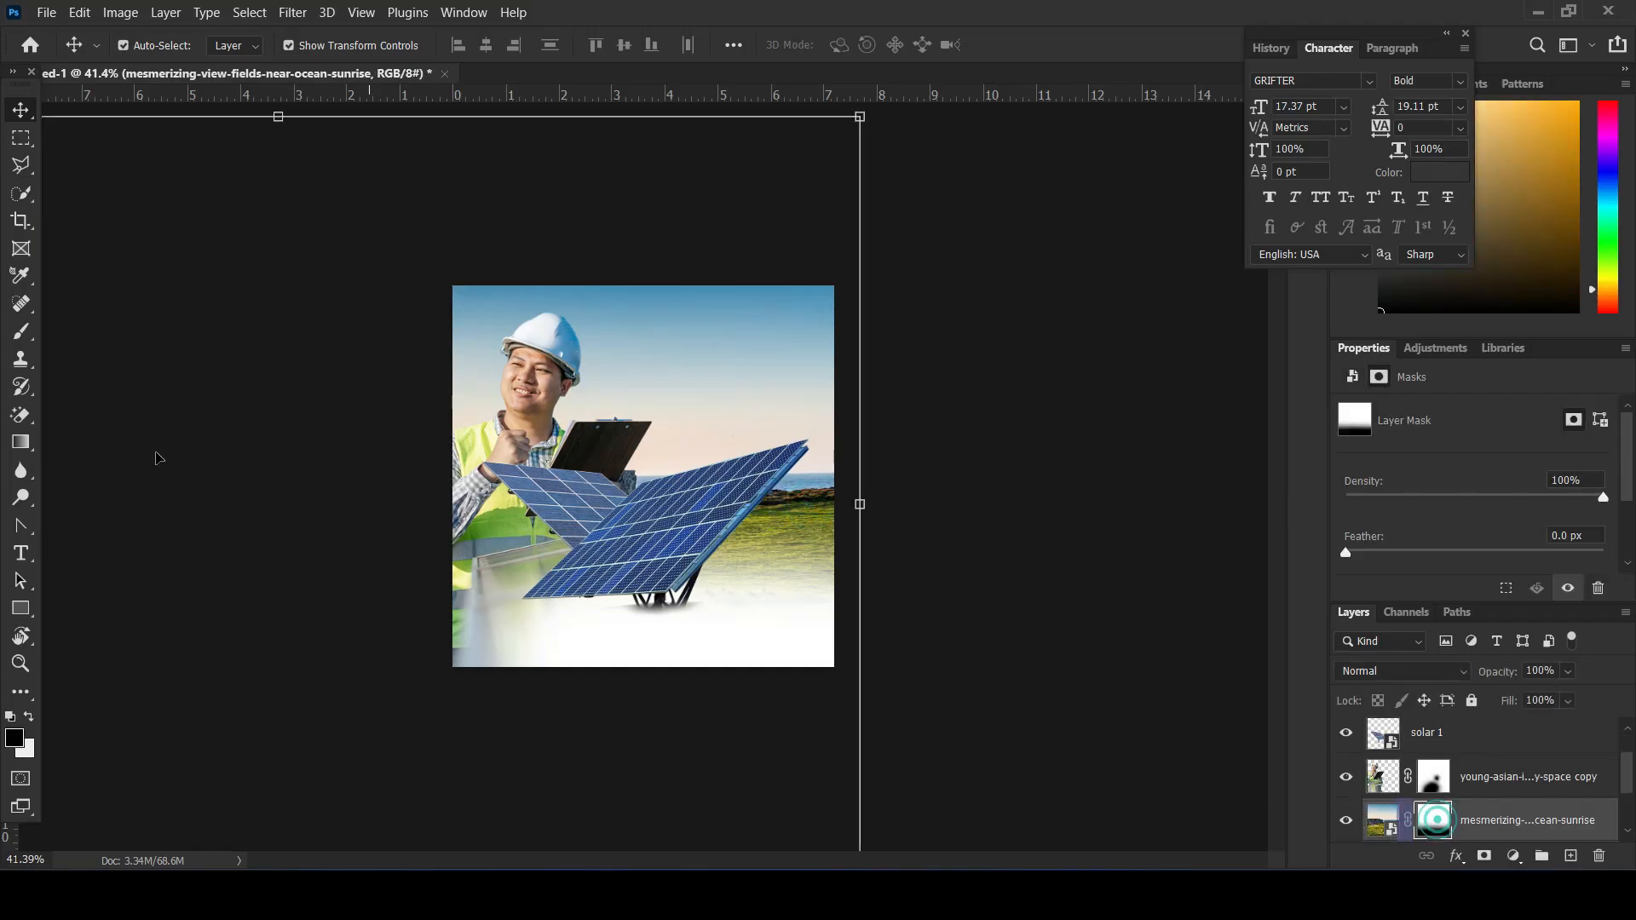
left_click(21, 331)
key("bracketright")
key("bracketright")
key("bracketright")
key("bracketright")
key("bracketright")
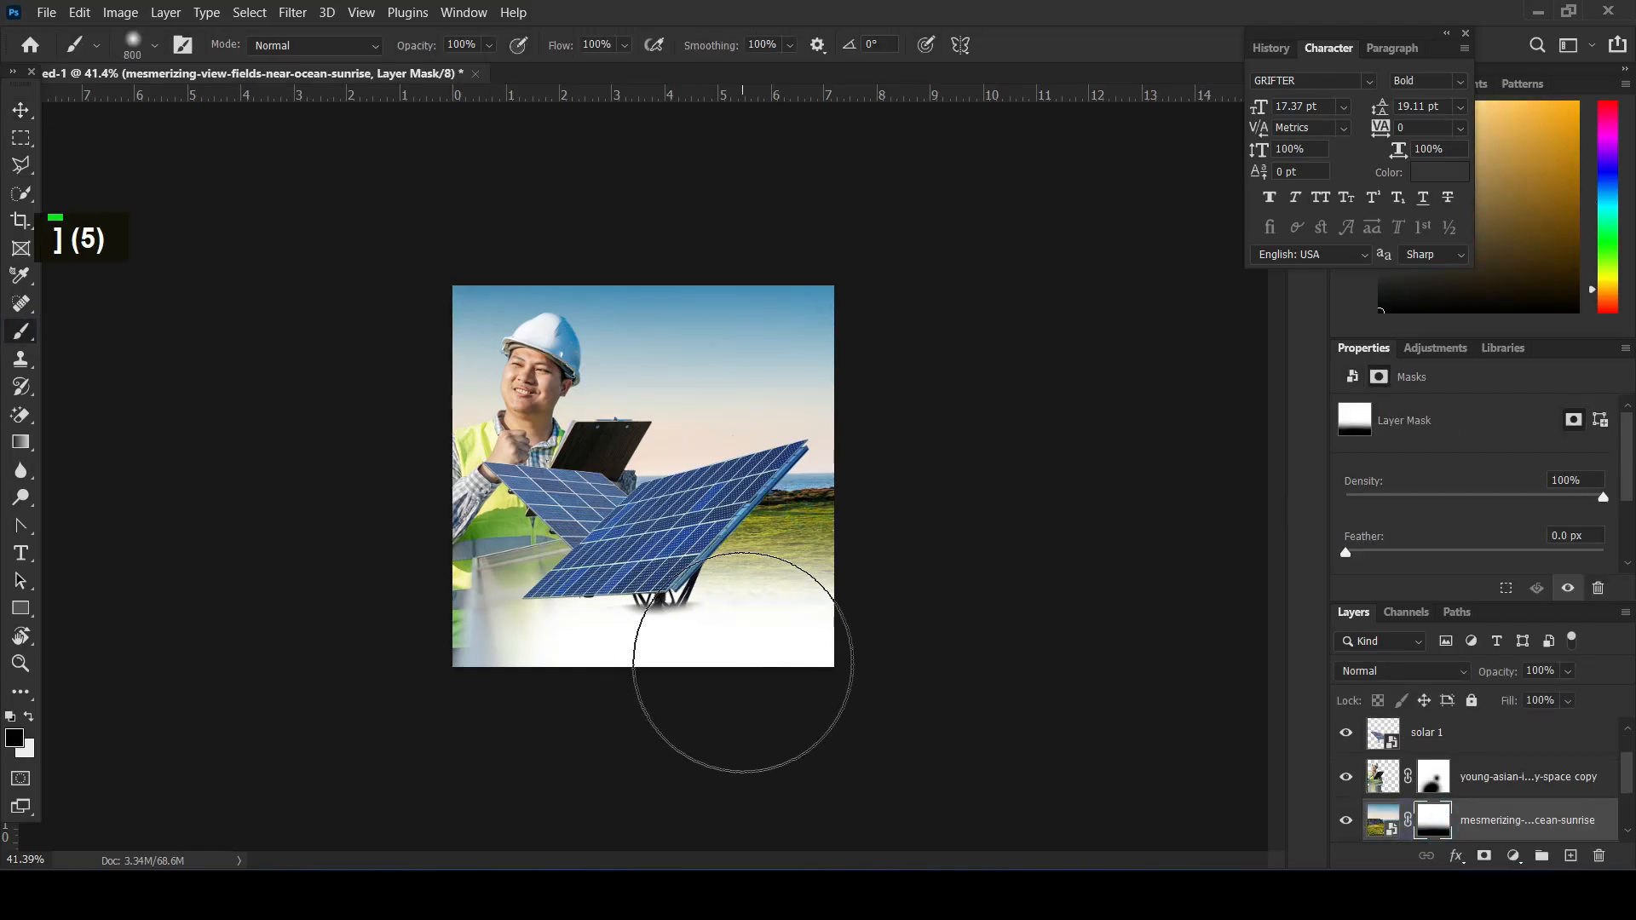
double_click(696, 655)
double_click(695, 656)
double_click(563, 644)
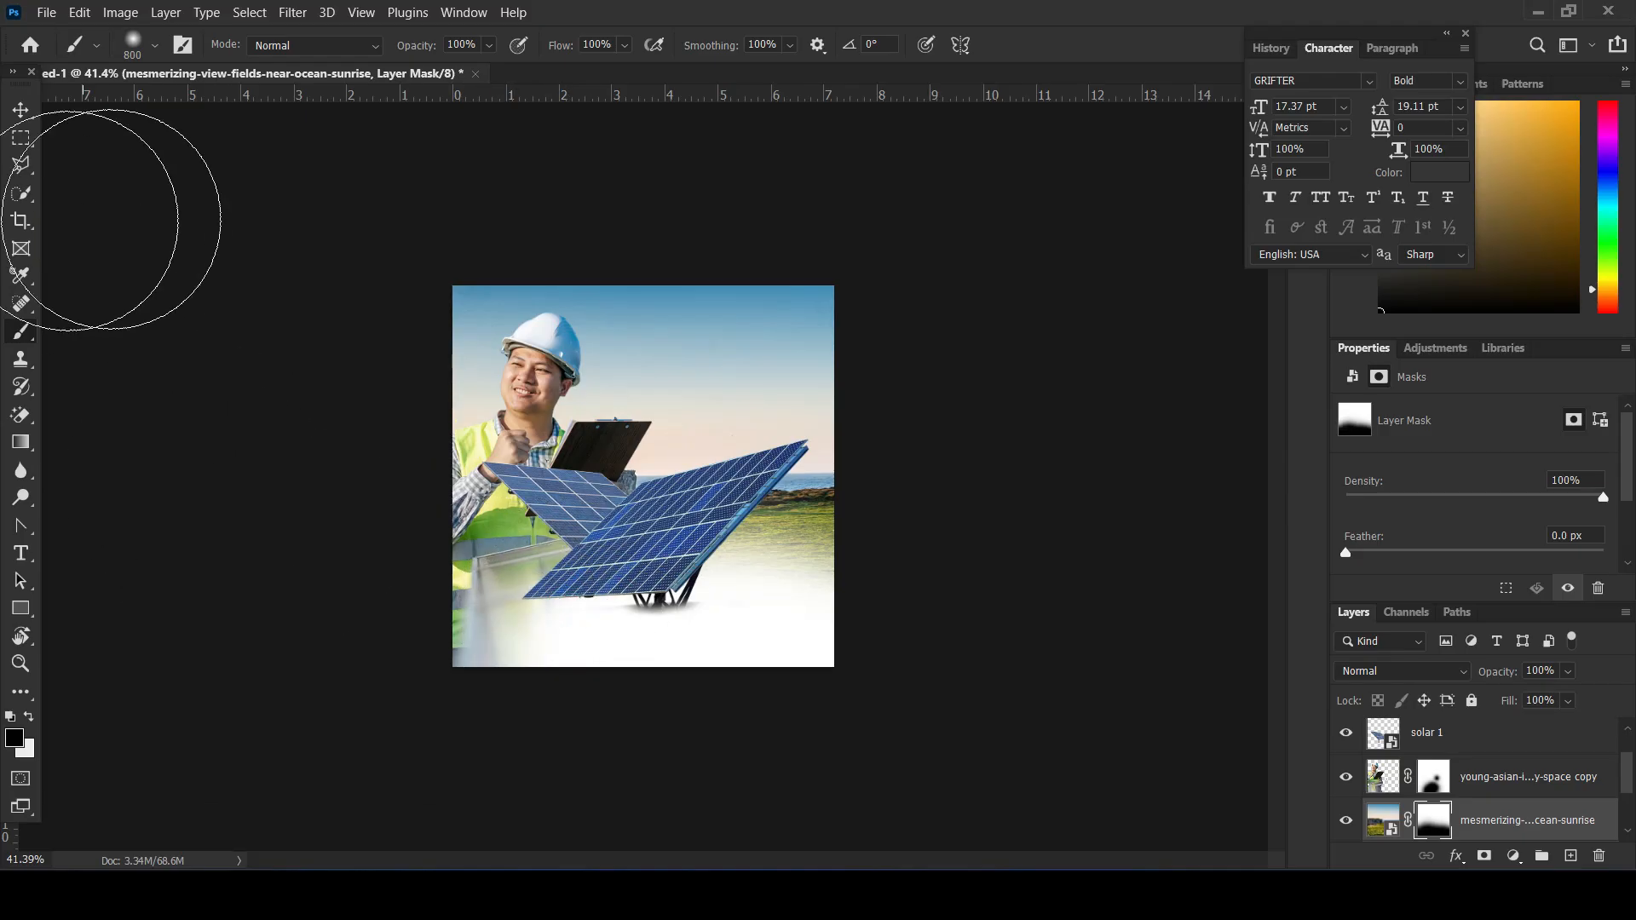
left_click(21, 110)
left_click(134, 434)
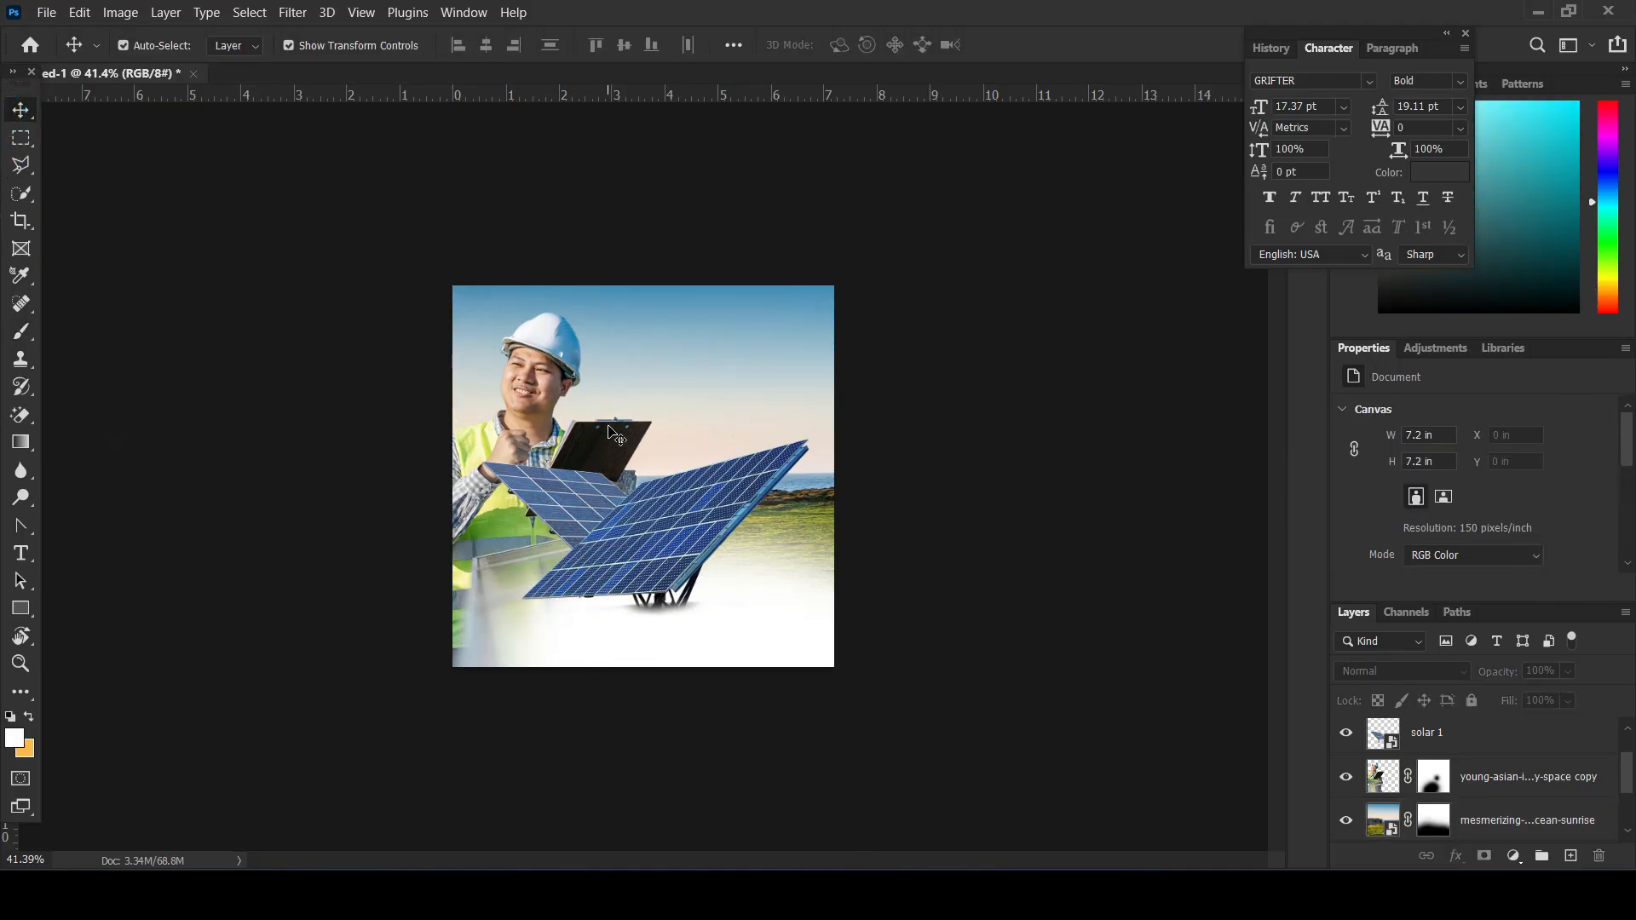
- Create a new layer directly above the engineer cutout and set the brush's foreground color to black, 000000
left_click(696, 565)
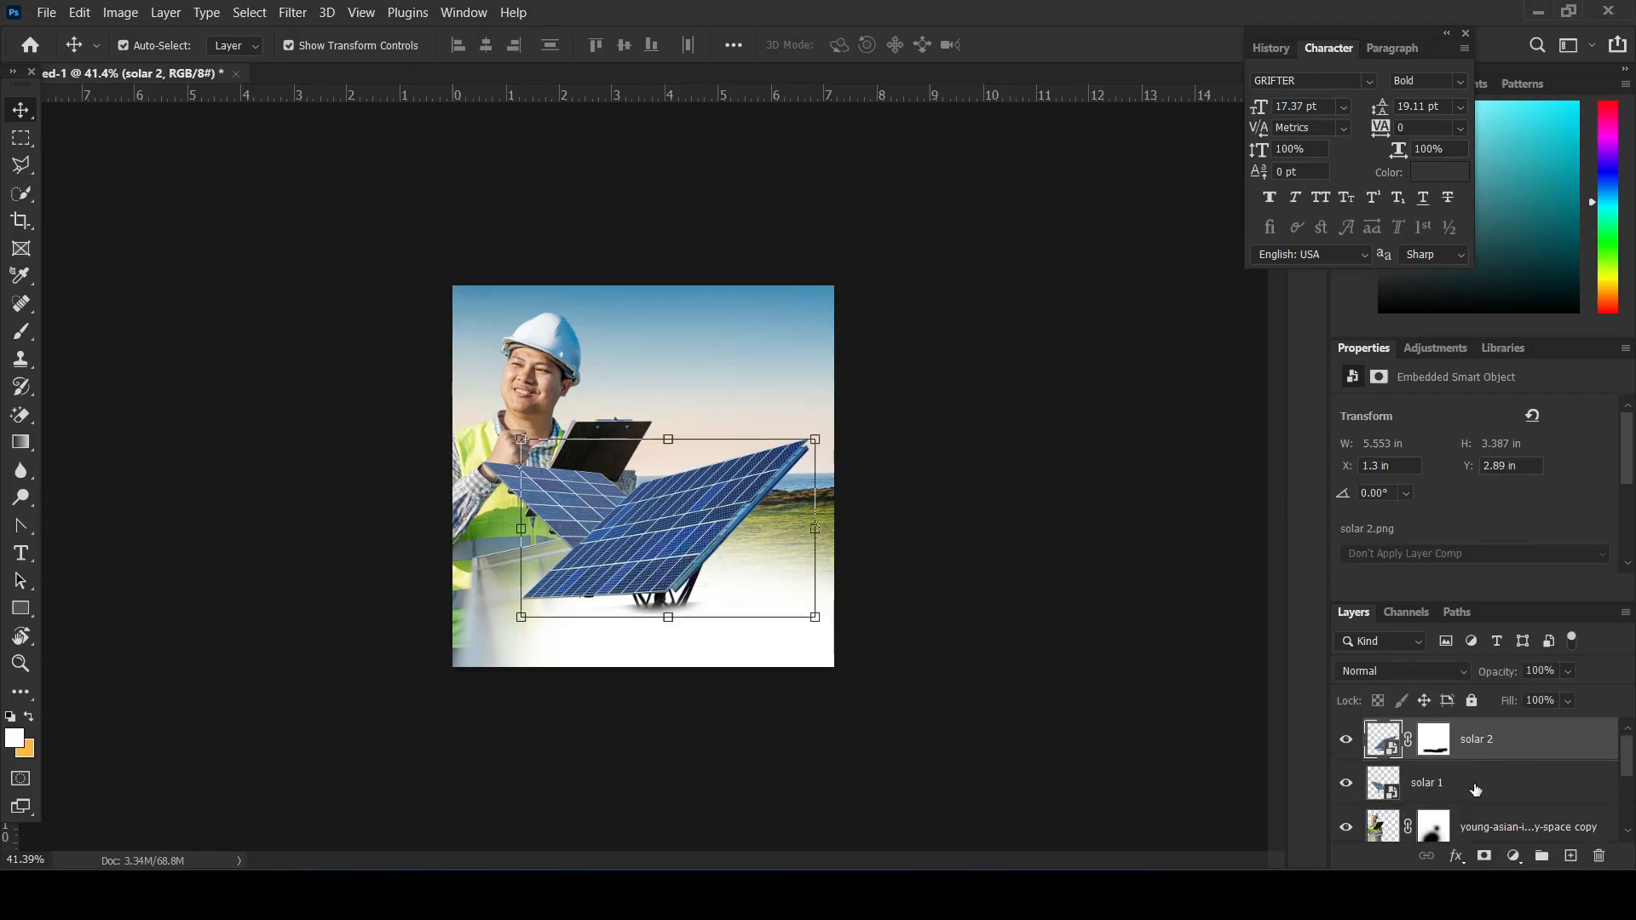
left_click(1492, 824)
left_click(1570, 857)
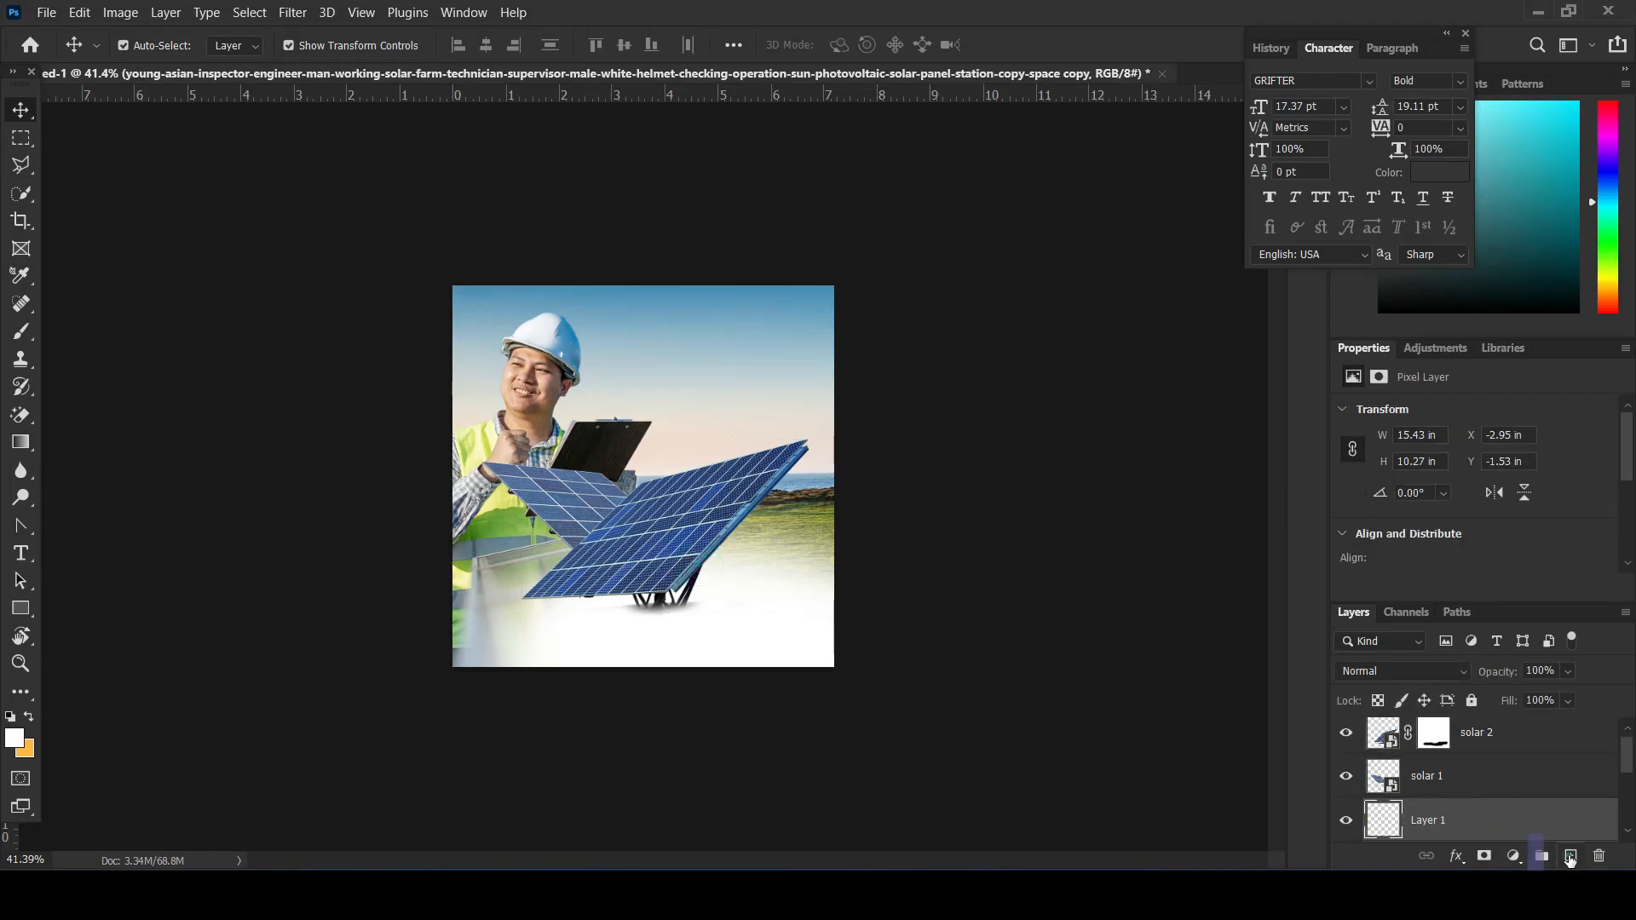
left_click(21, 331)
left_click(29, 716)
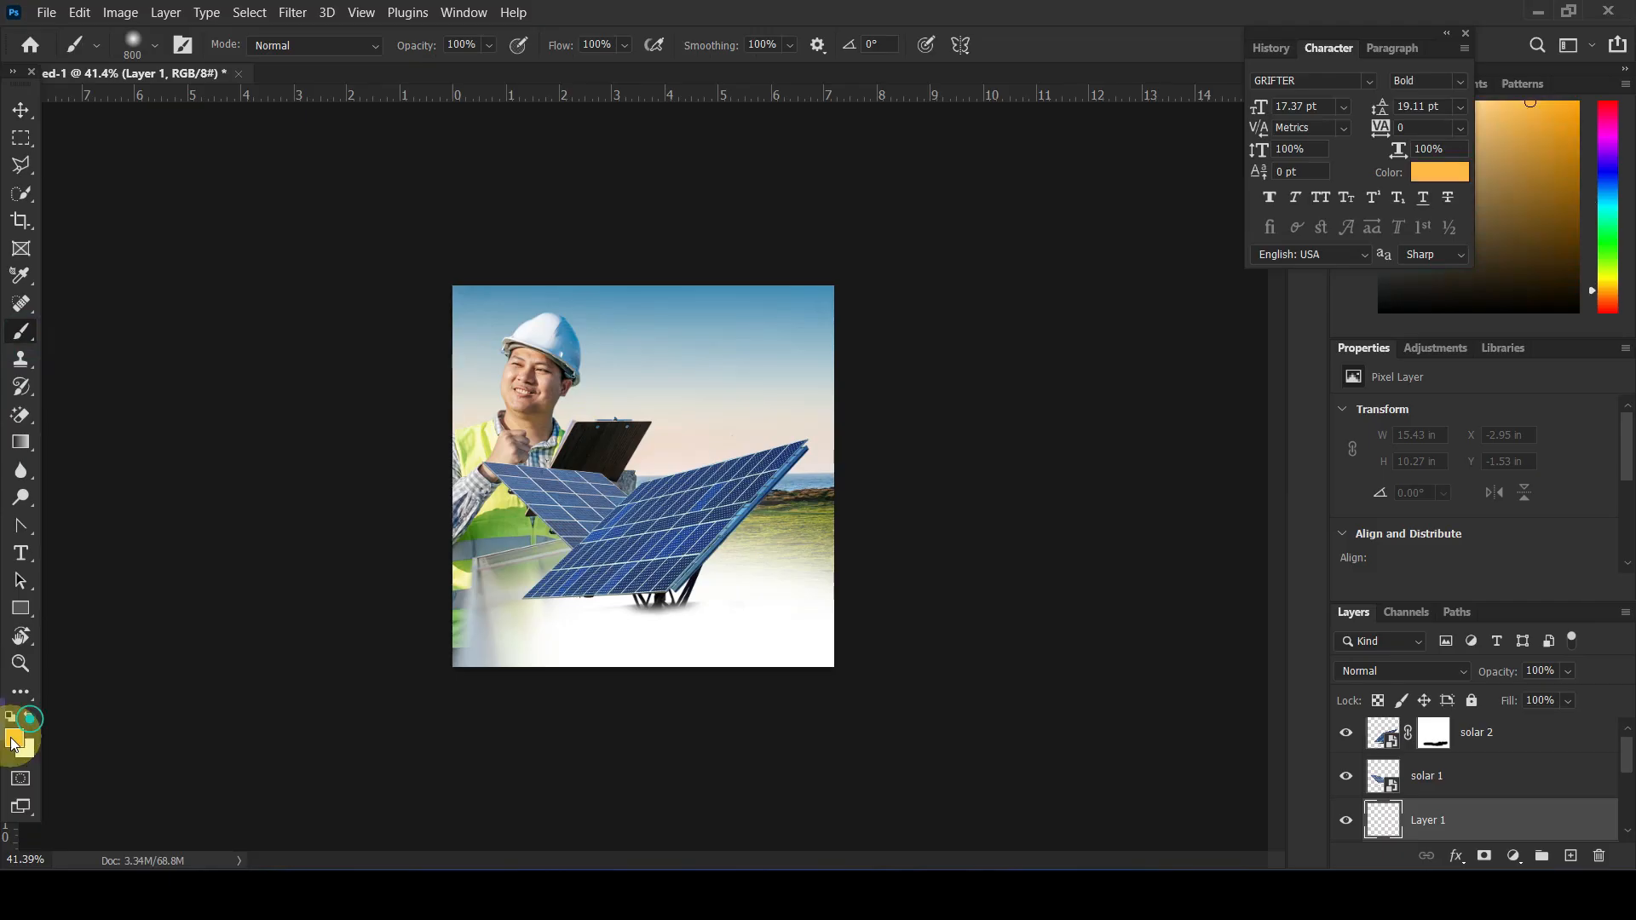
double_click(14, 738)
left_click_drag(1186, 512, 1073, 628)
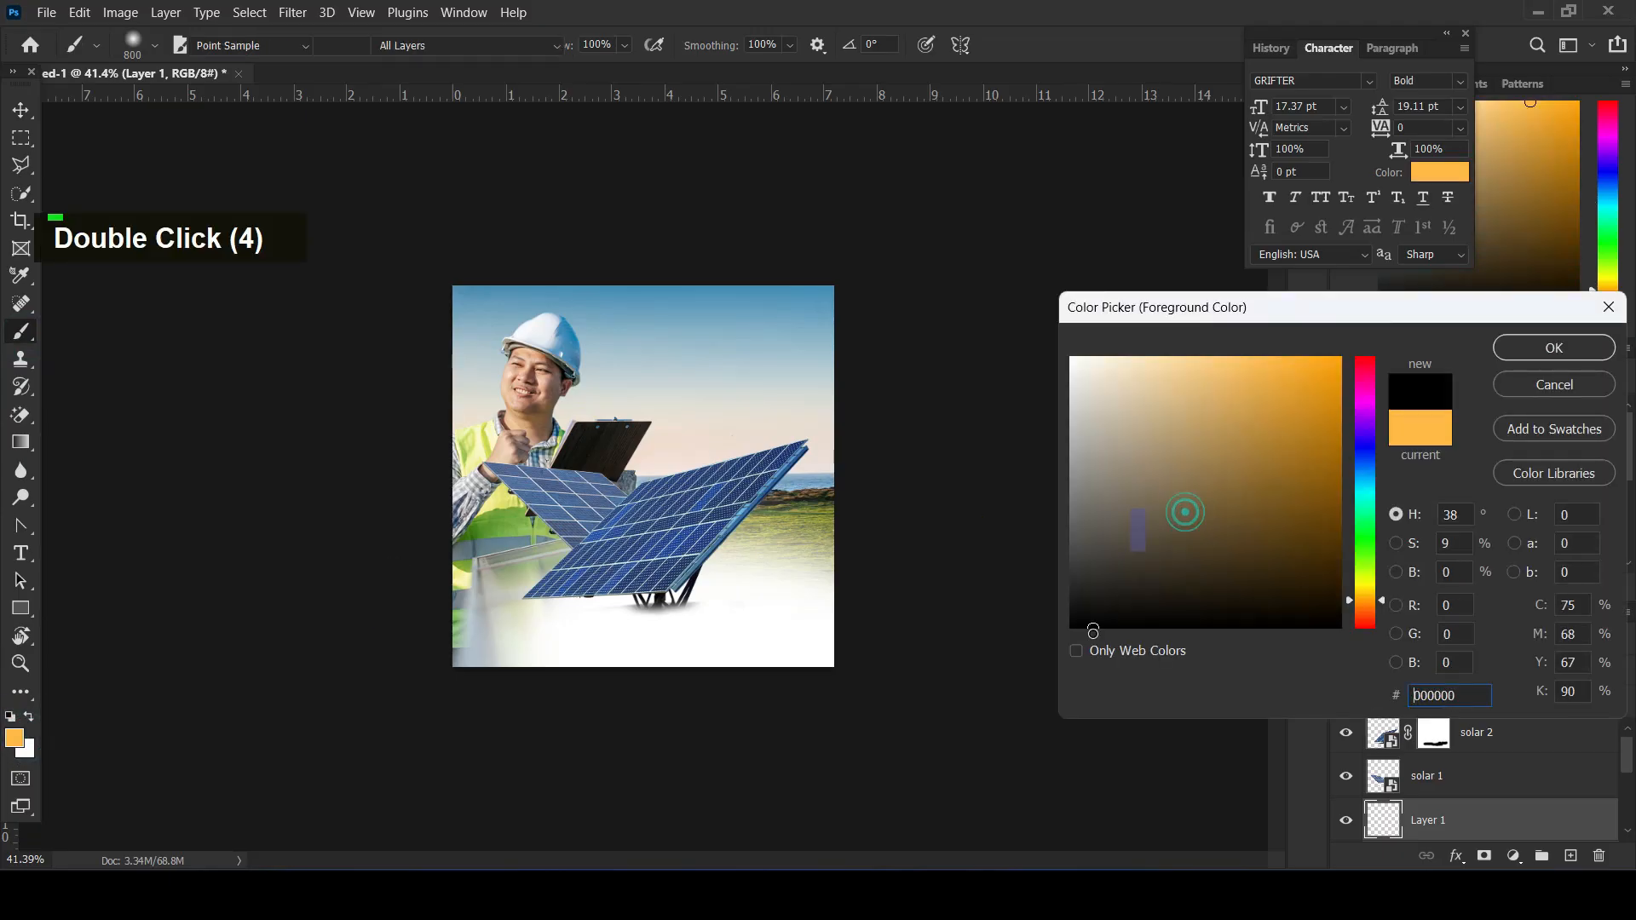
left_click(1525, 348)
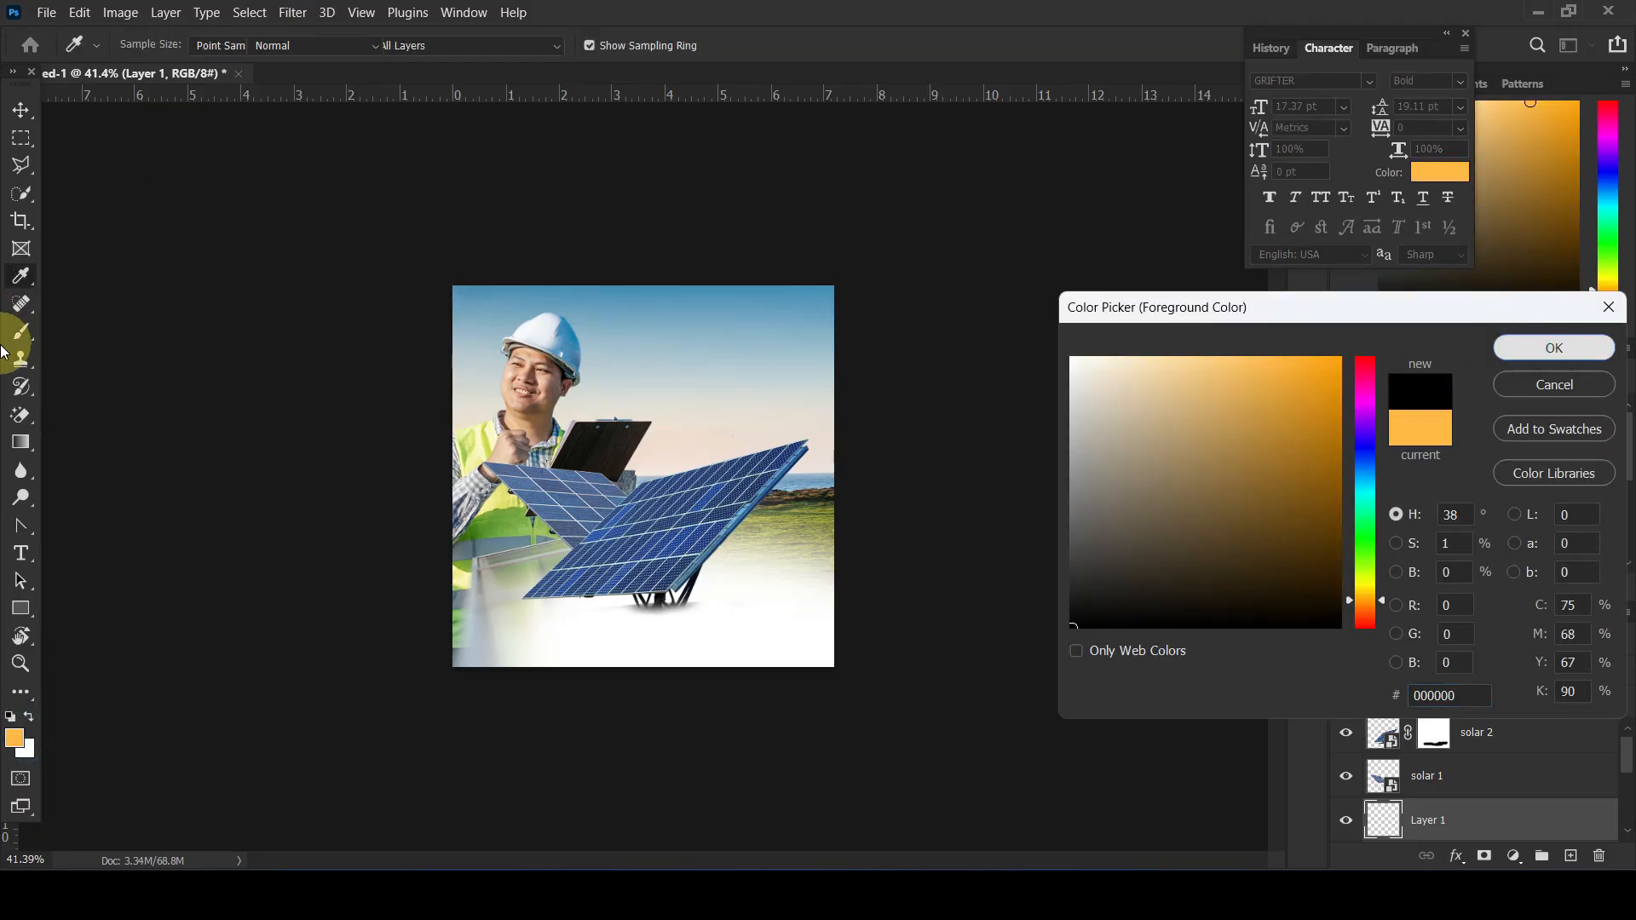
- Paint a soft black ground shadow under the front solar panel's stand using a flattened elliptical brush of size 600
left_click(132, 47)
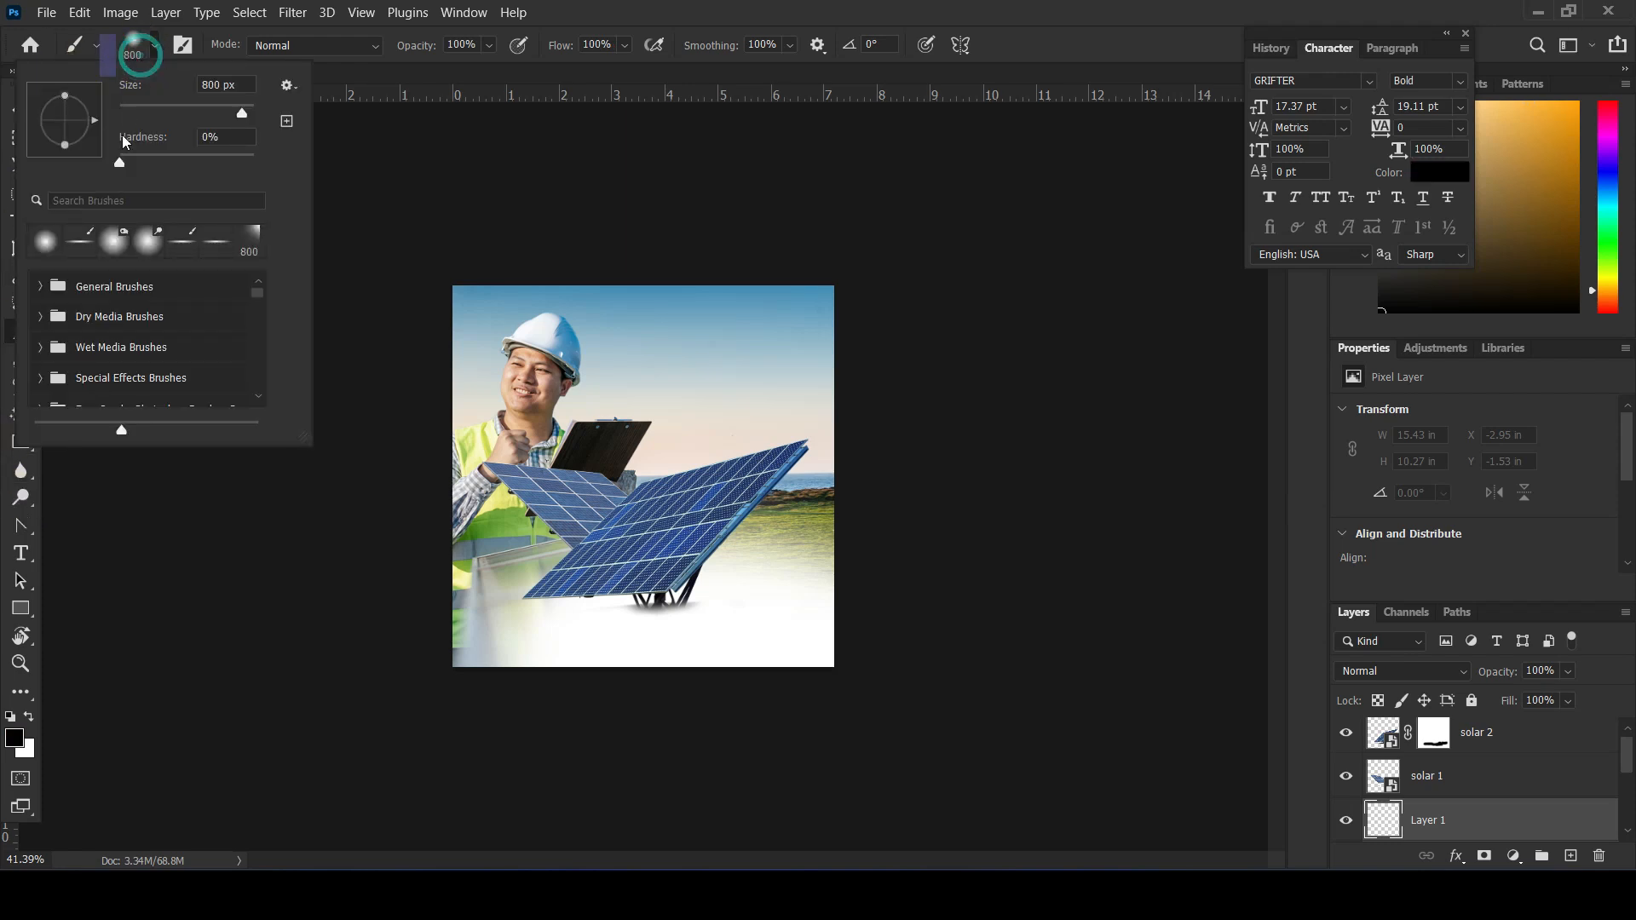
double_click(83, 224)
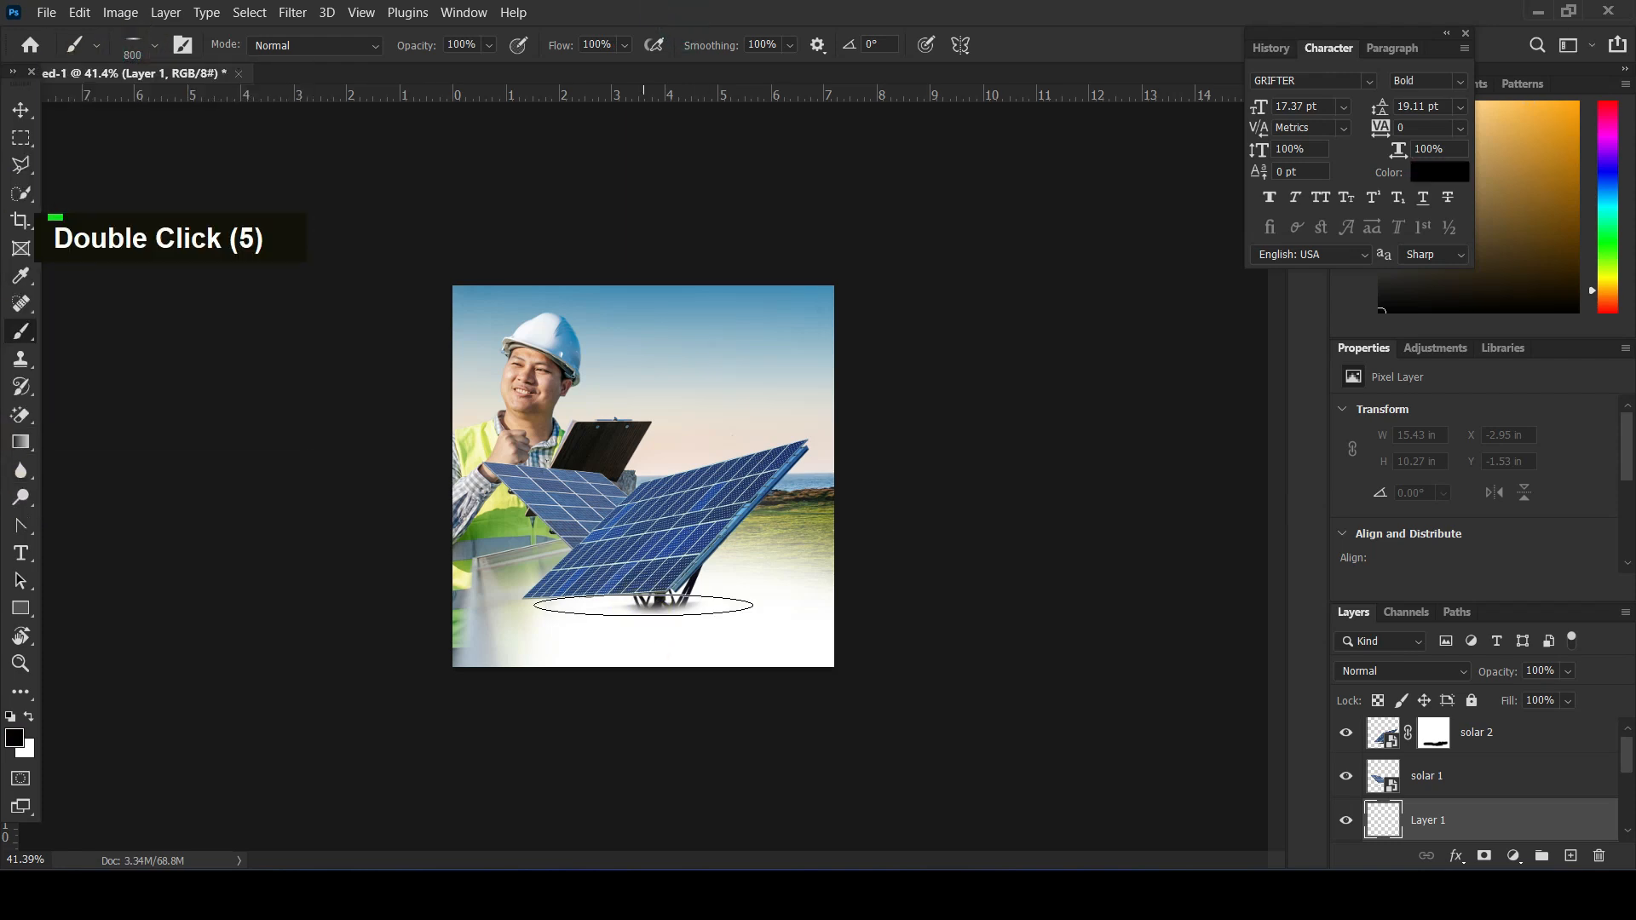
key("bracketleft")
key("bracketleft")
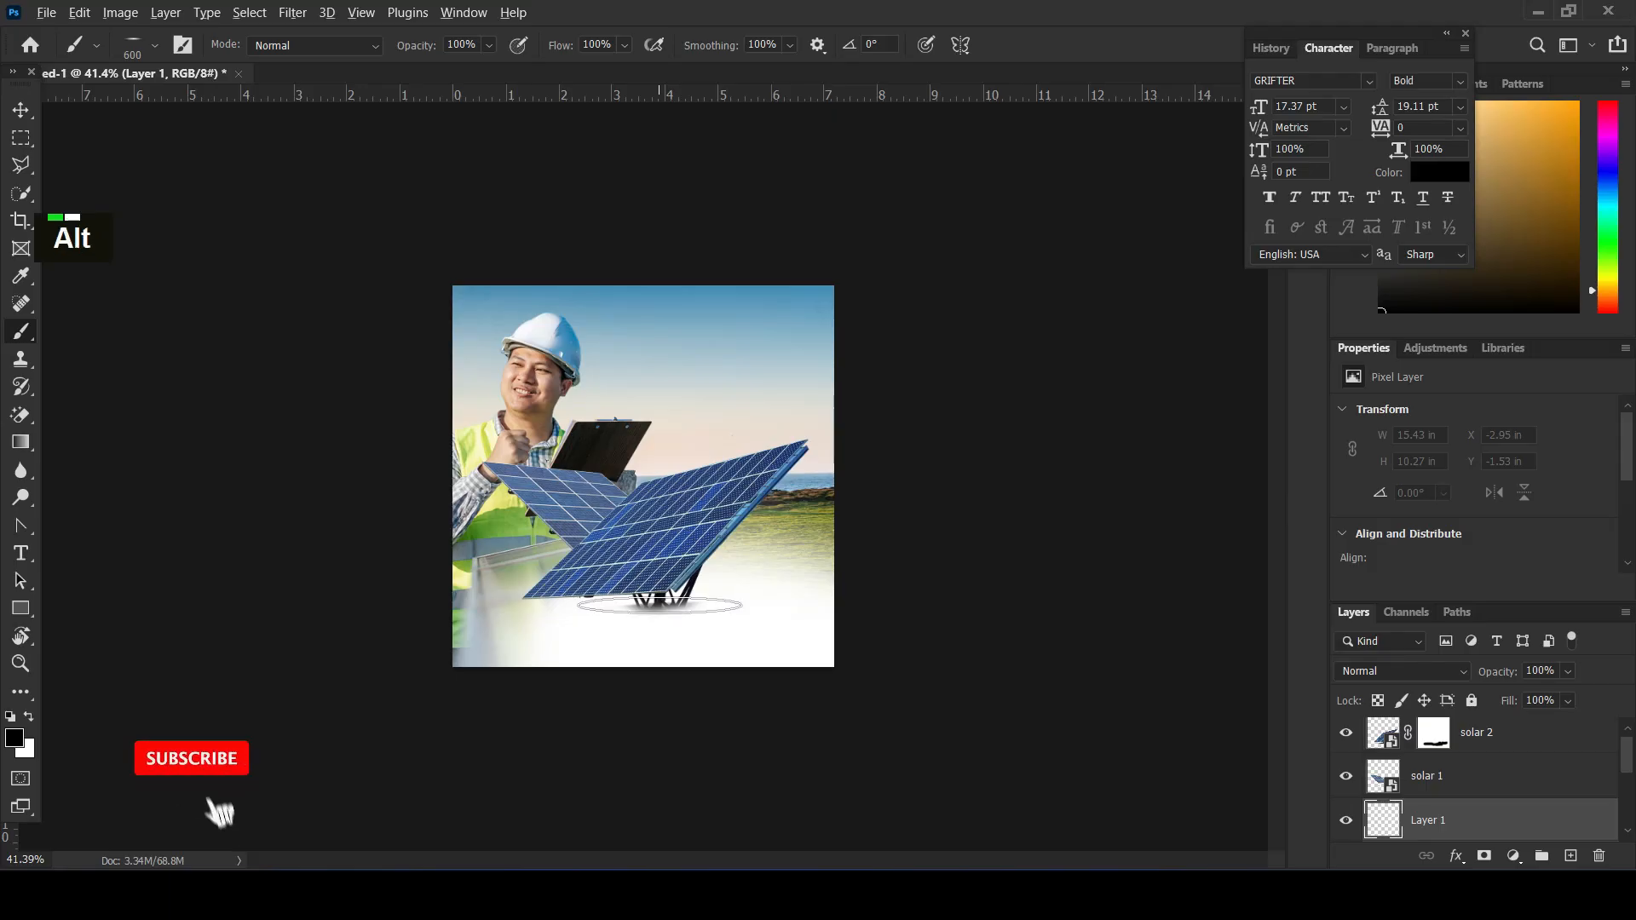
scroll(643, 606, "up", 3)
left_click(689, 648)
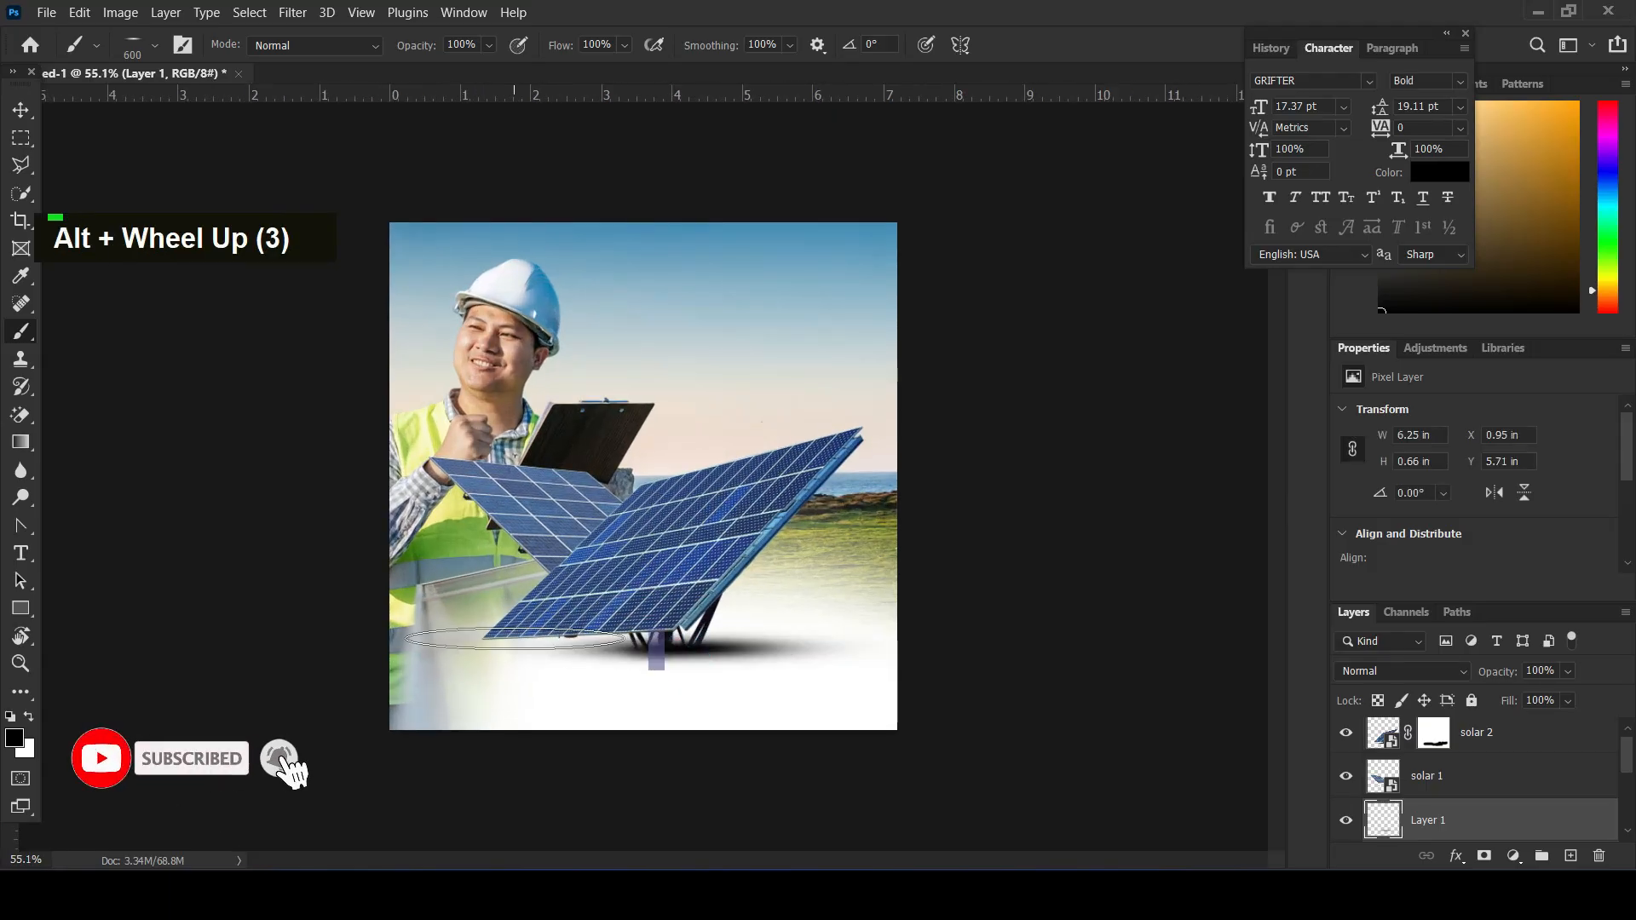
- Paint a soft black ground shadow beneath the rear solar panel and warp the shadow layer out to about 8.49 in wide
left_click(527, 614)
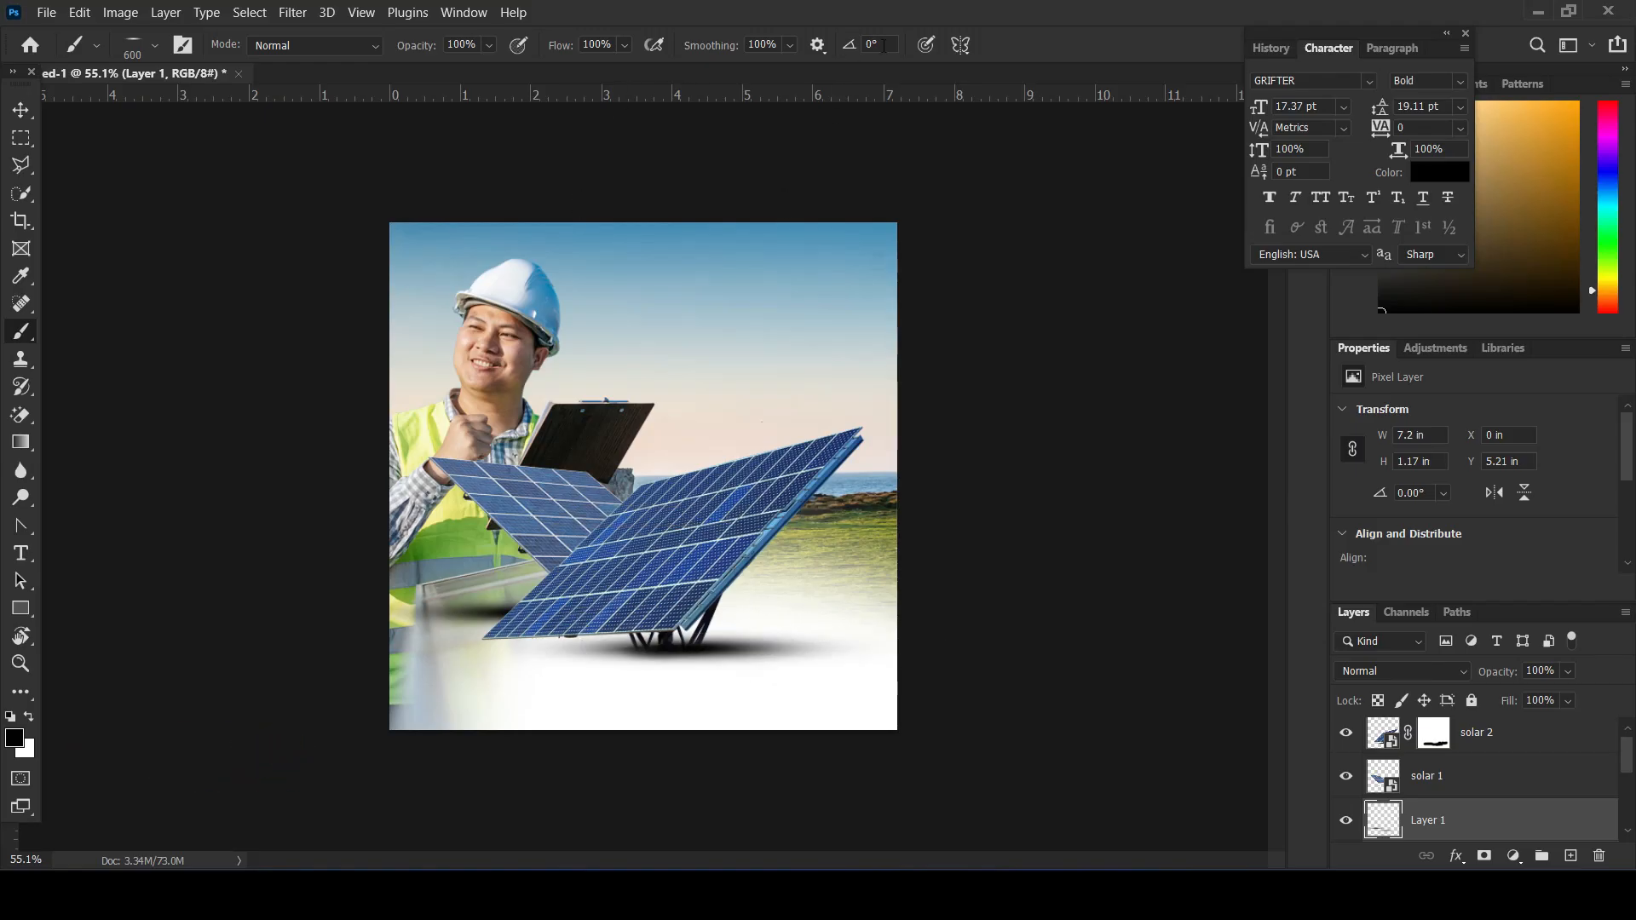
left_click(22, 110)
key("ctrl+t")
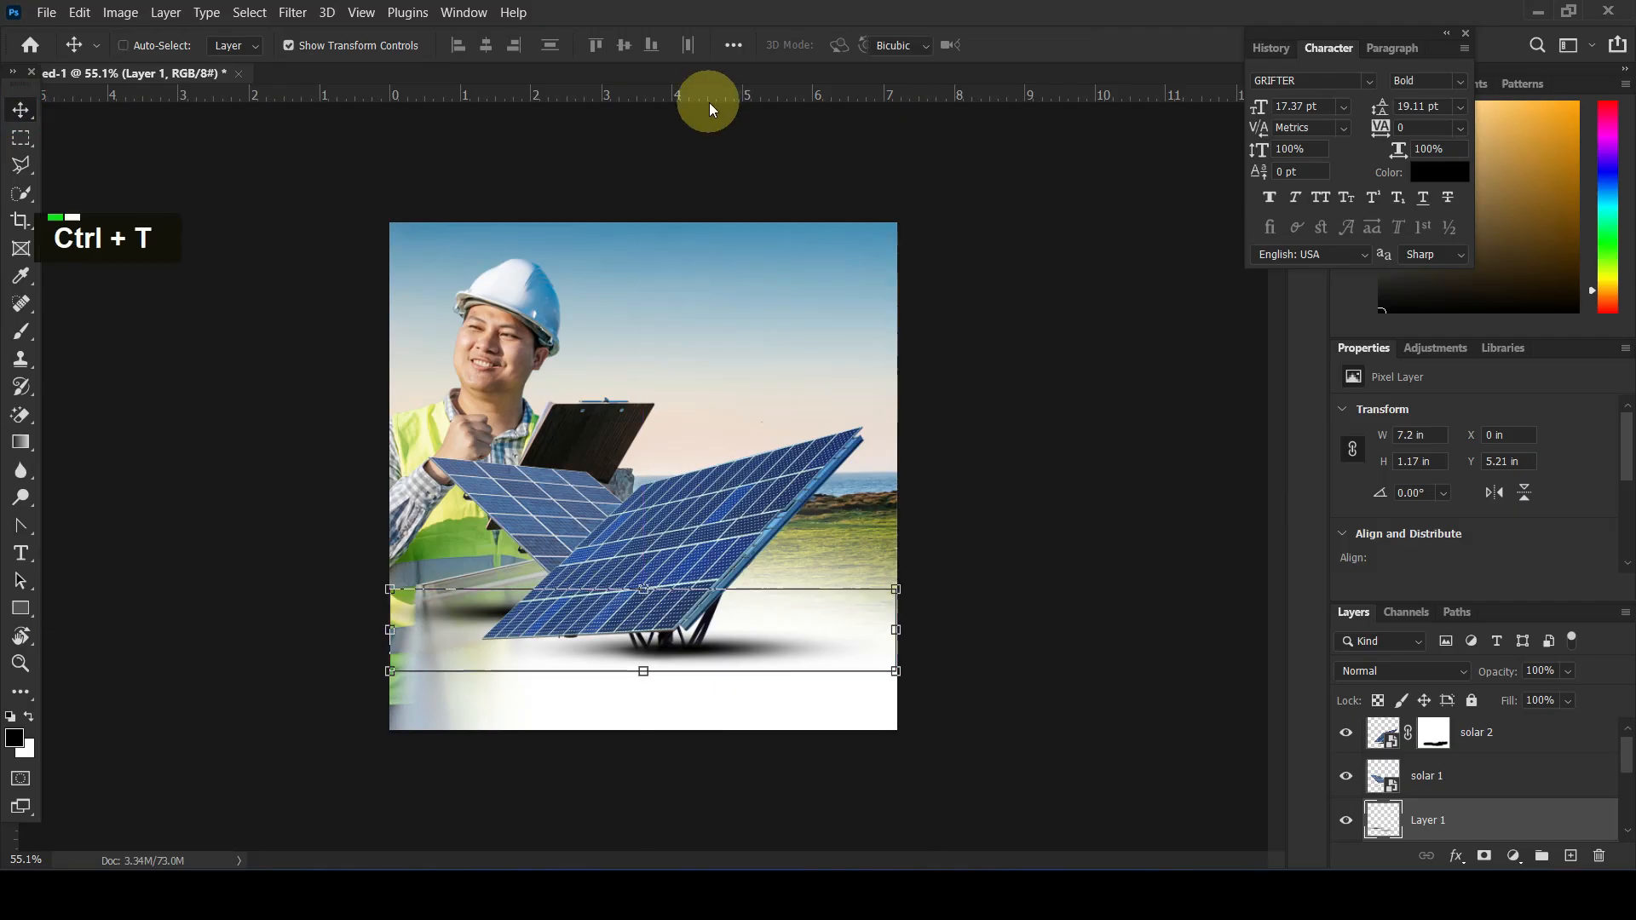
left_click(954, 44)
left_click_drag(798, 639, 823, 640)
left_click_drag(567, 653, 550, 653)
left_click_drag(903, 643, 945, 644)
left_click_drag(563, 653, 539, 655)
left_click_drag(434, 609, 417, 610)
left_click_drag(591, 658, 575, 658)
left_click_drag(872, 651, 912, 648)
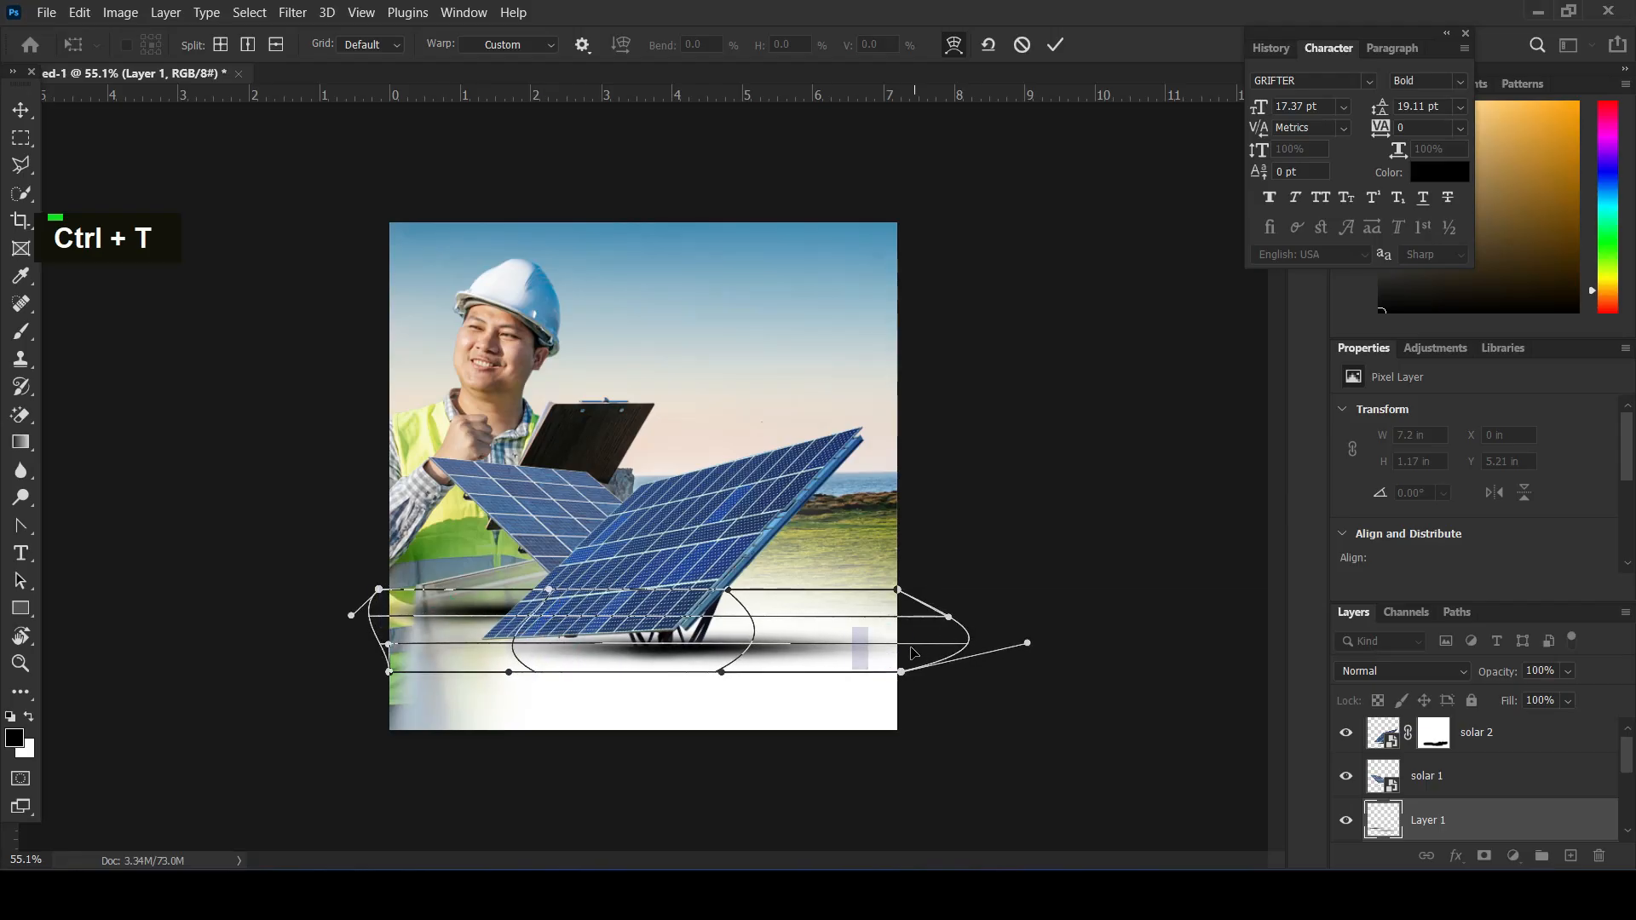
key("Return")
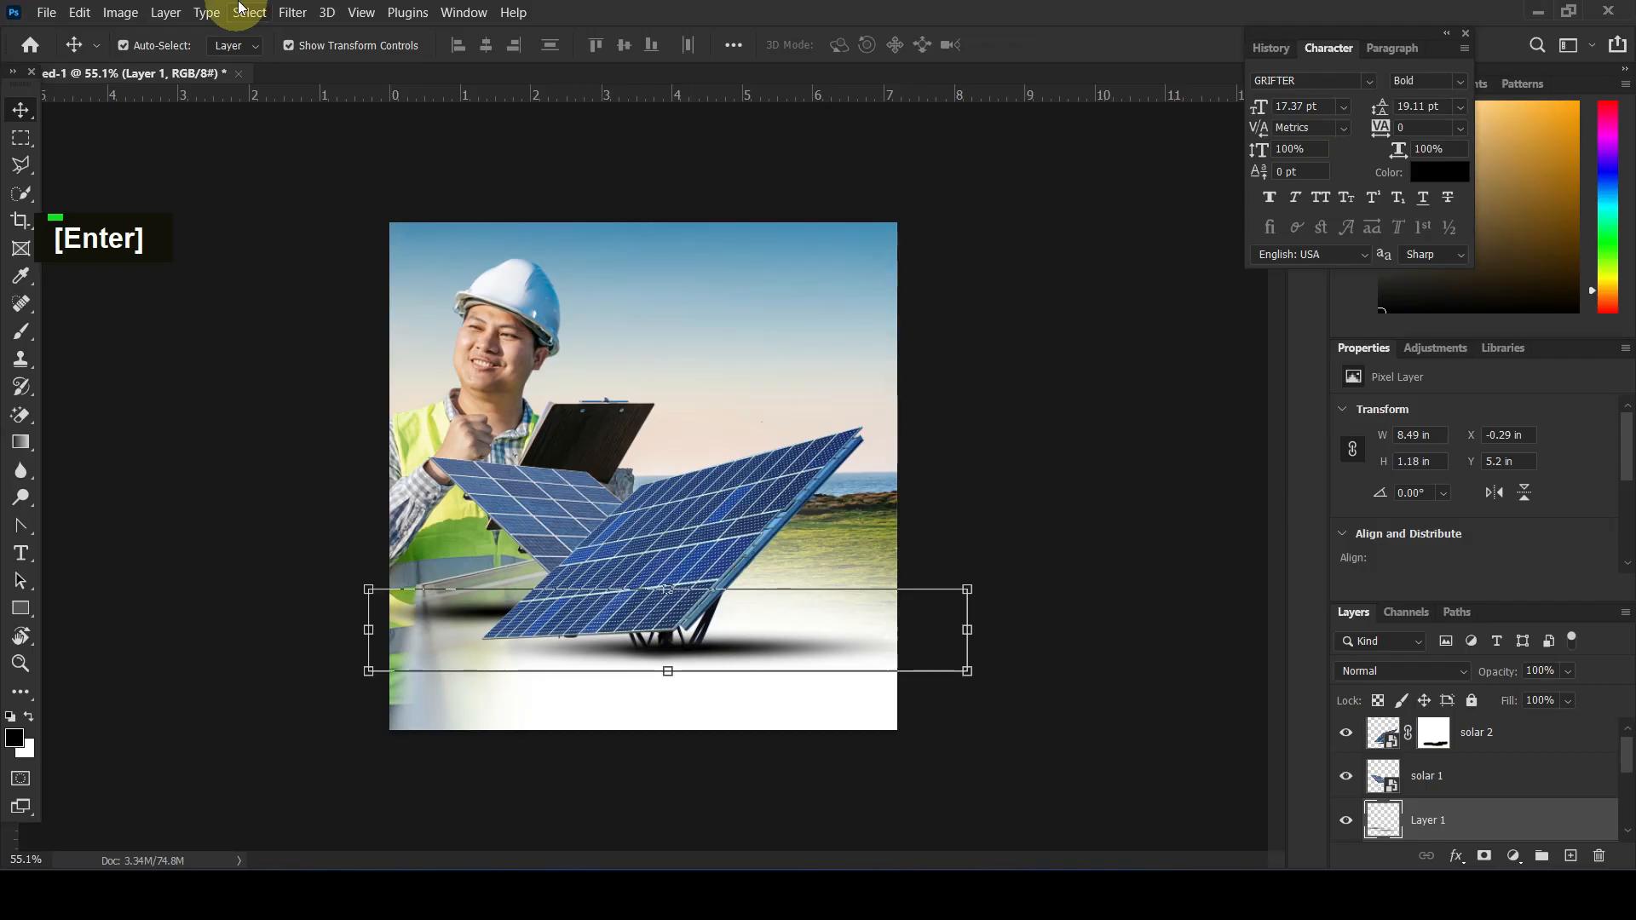
- Soften the ground shadow layer with a Gaussian Blur of 4.4 pixels radius and lower its opacity to 77%
left_click(277, 8)
mouse_move(367, 266)
left_click(602, 344)
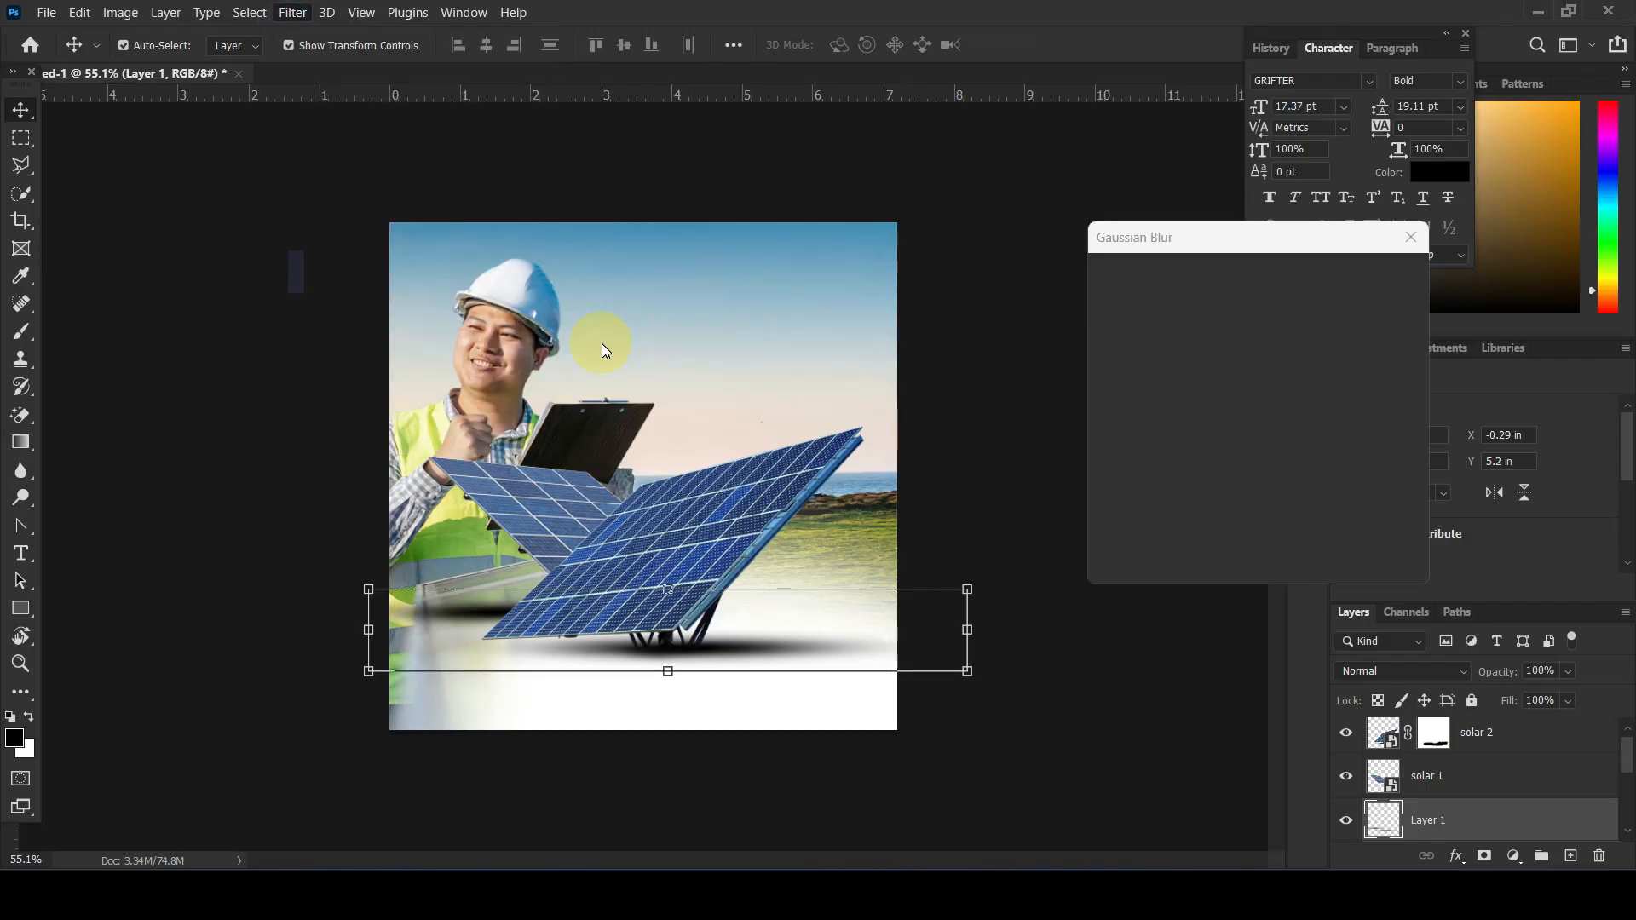
left_click_drag(1168, 562, 1157, 565)
left_click(1372, 293)
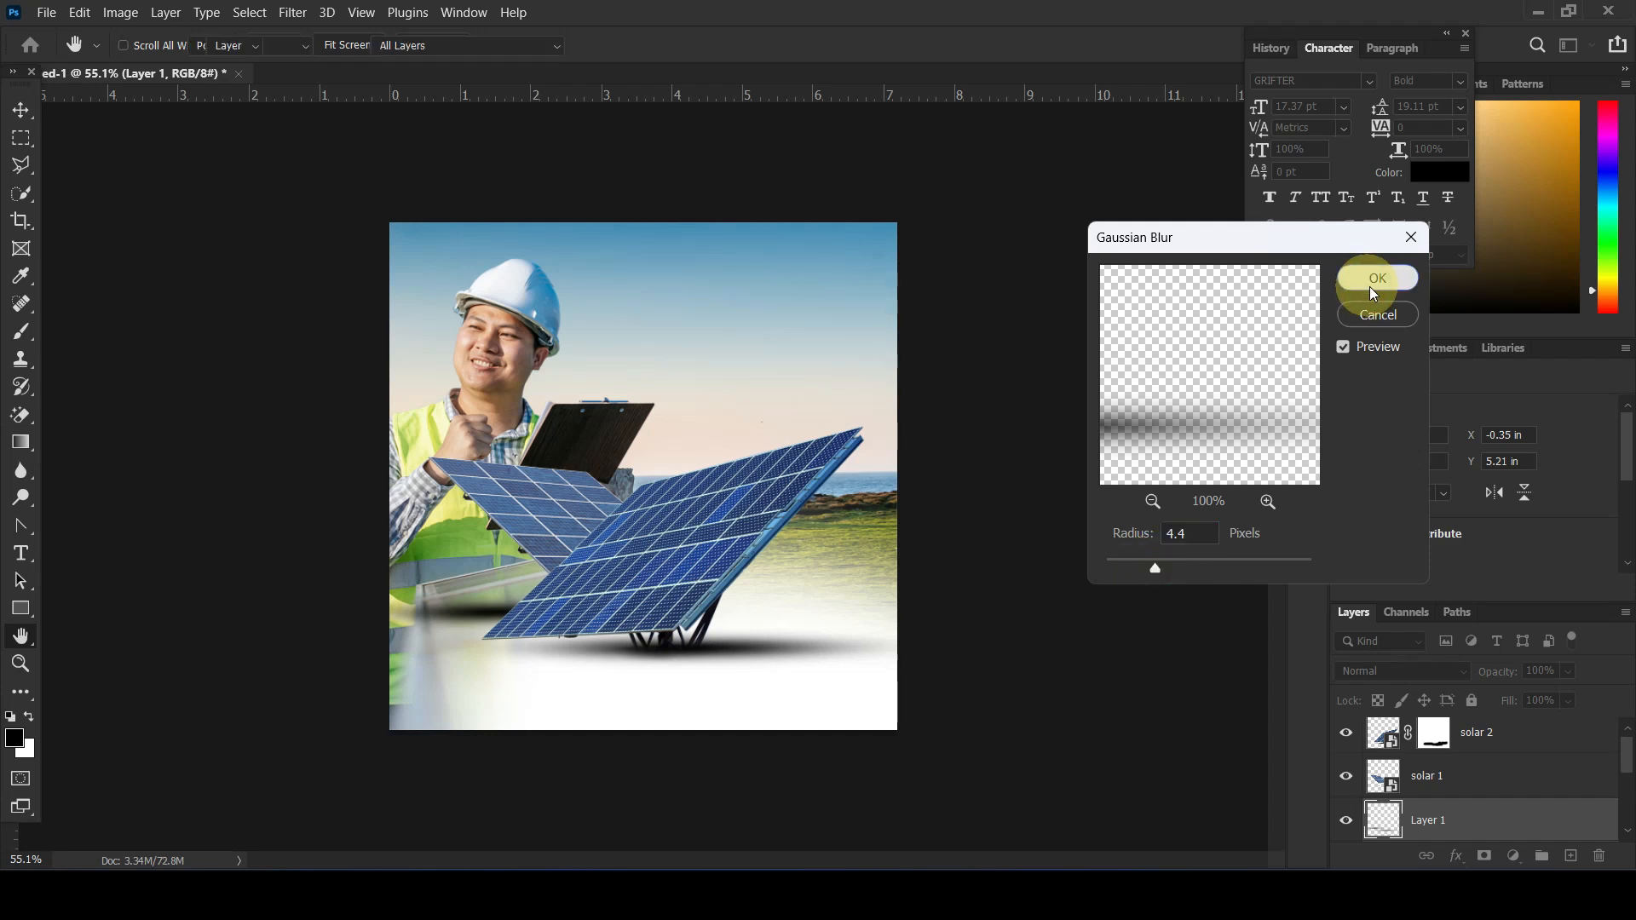
key("v")
left_click_drag(1508, 673, 1488, 673)
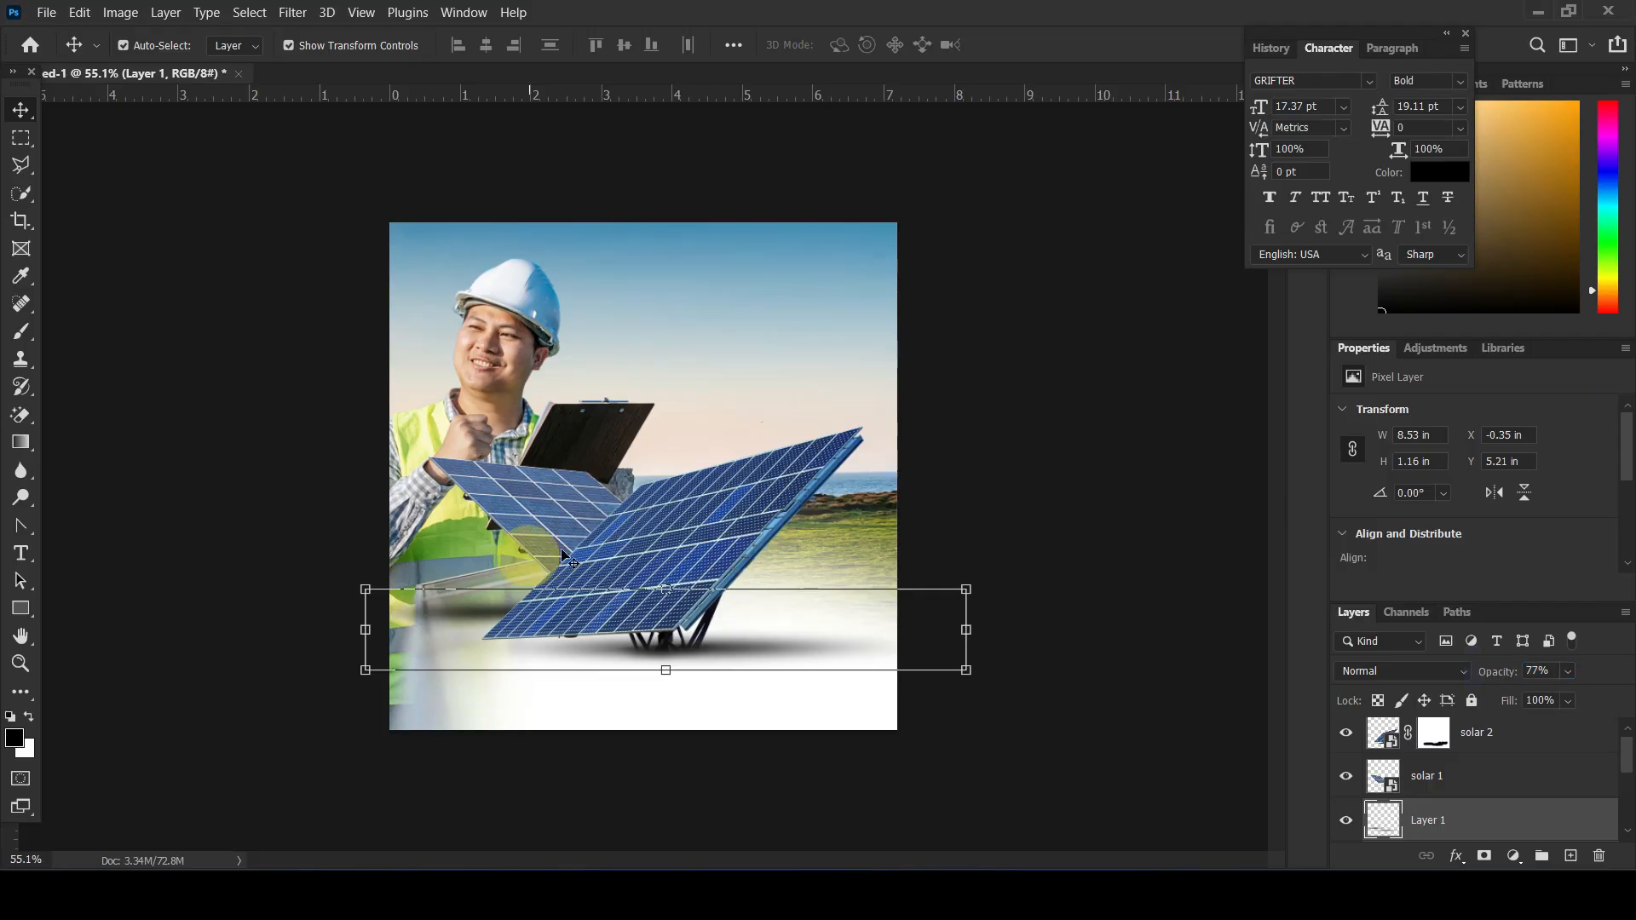
left_click(1030, 402)
- Fade the engineer cutout's lower vest to white by painting its layer mask with a soft round black brush of size 600
left_click(467, 375)
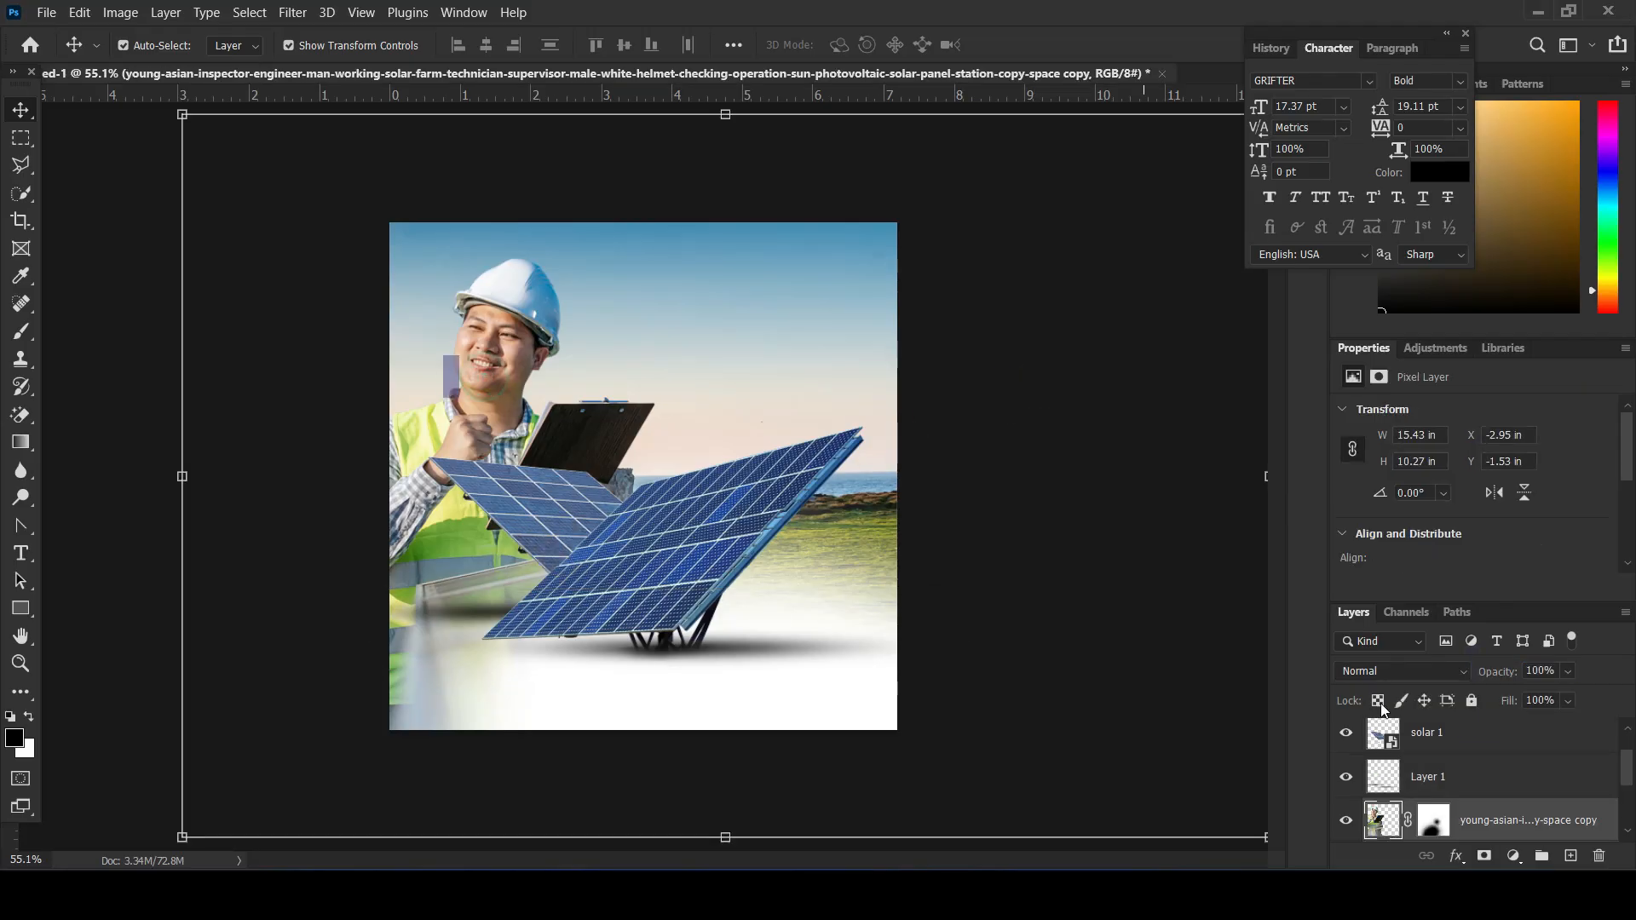
left_click(1434, 821)
left_click(22, 331)
left_click(139, 47)
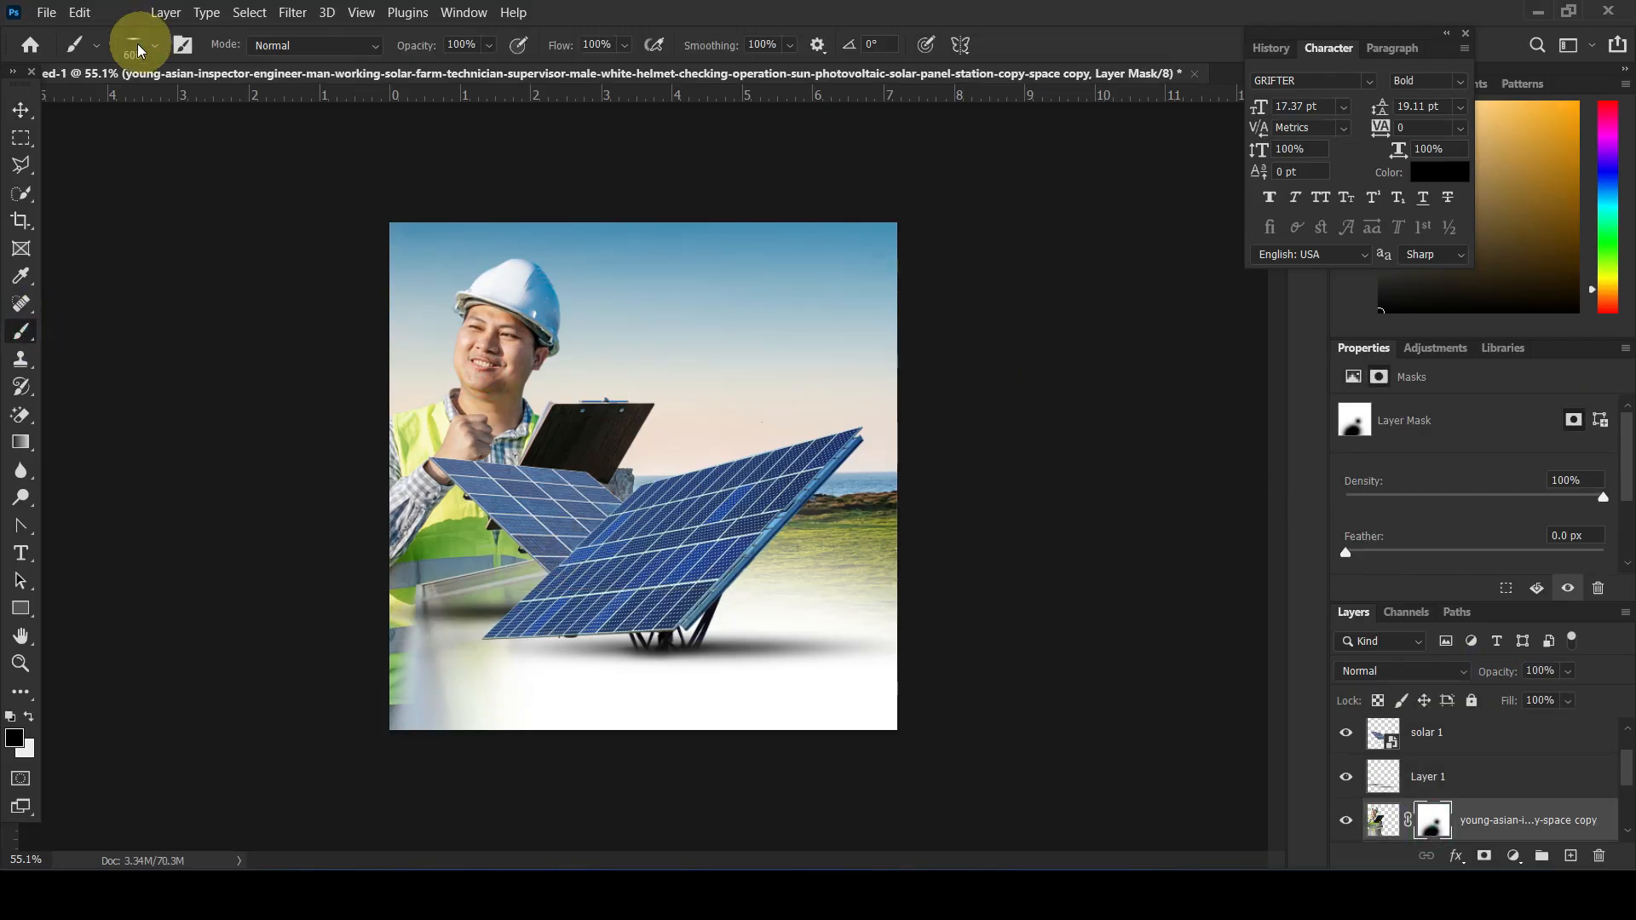
left_click(88, 251)
left_click(694, 10)
mouse_move(458, 569)
left_mouse_down()
mouse_move(464, 660)
mouse_move(529, 653)
mouse_move(529, 624)
mouse_move(534, 652)
mouse_move(519, 591)
mouse_move(542, 635)
left_mouse_up()
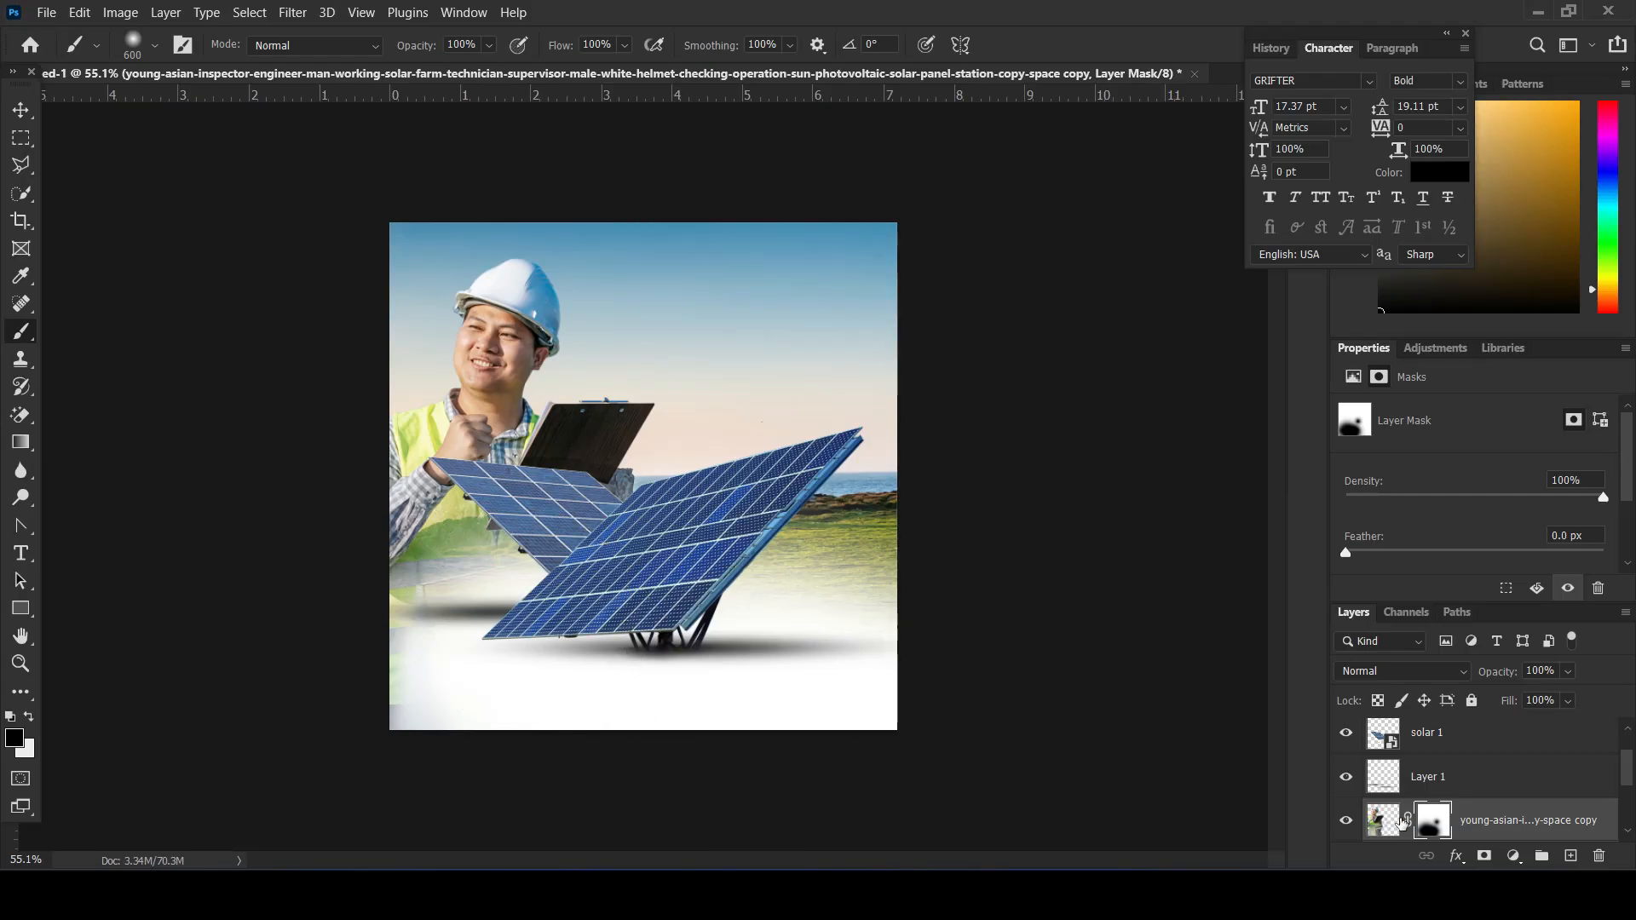
- Fade the sunrise landscape around the engineer's lower body by painting its layer mask with the soft black brush of size 600
scroll(1472, 839, "down", 1)
left_click(1433, 820)
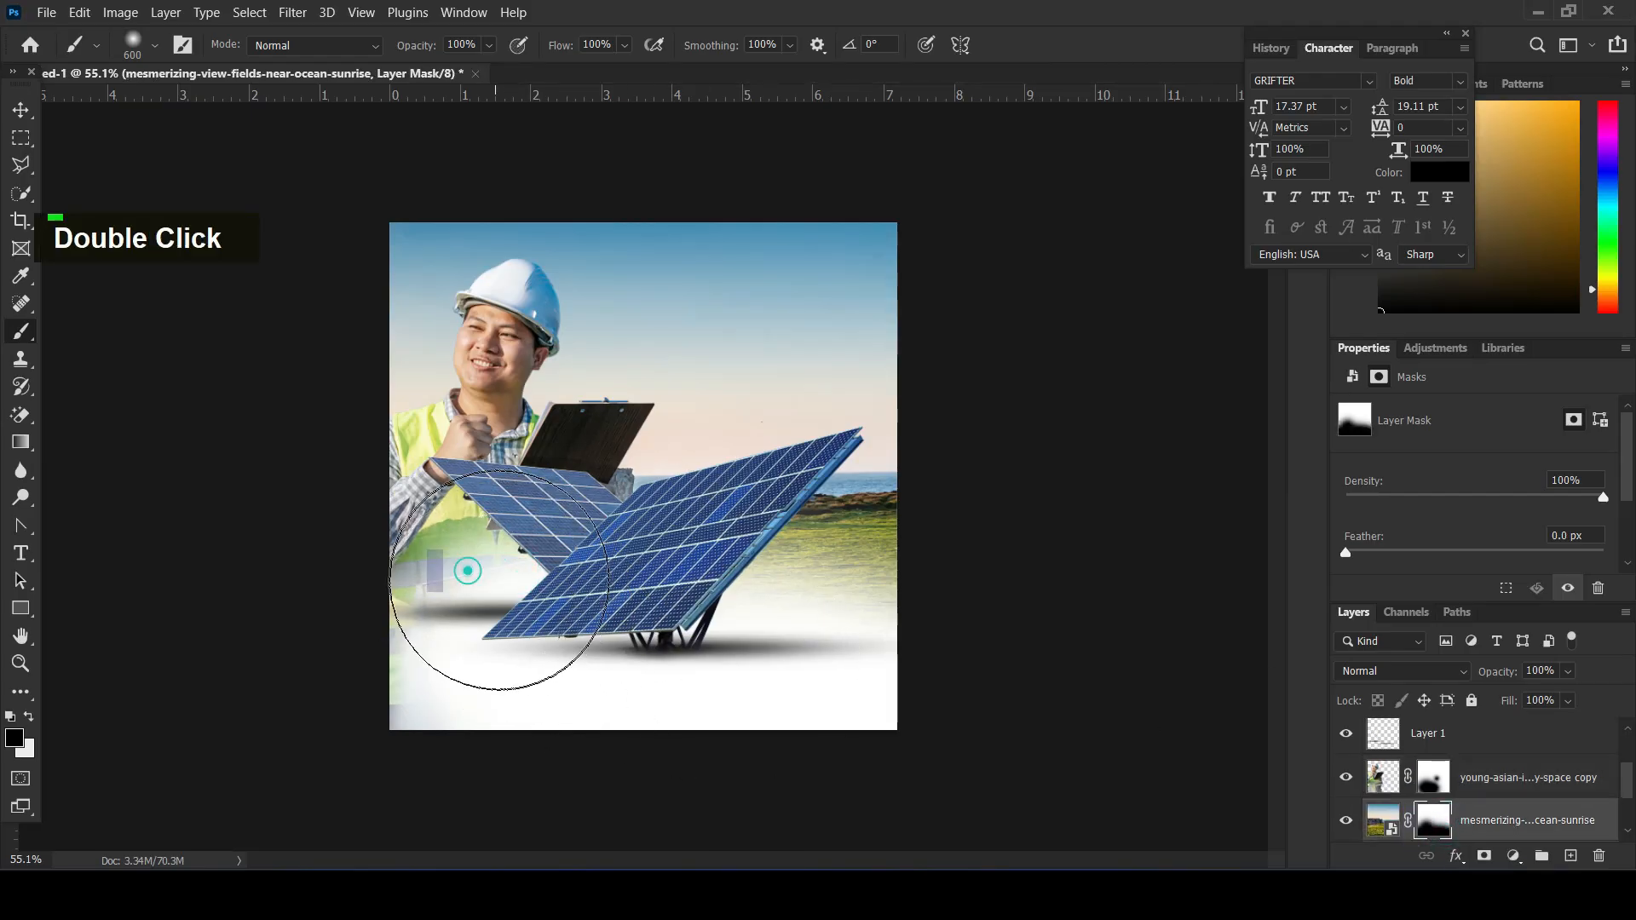
left_click(479, 570)
left_click(429, 659)
left_click(408, 578)
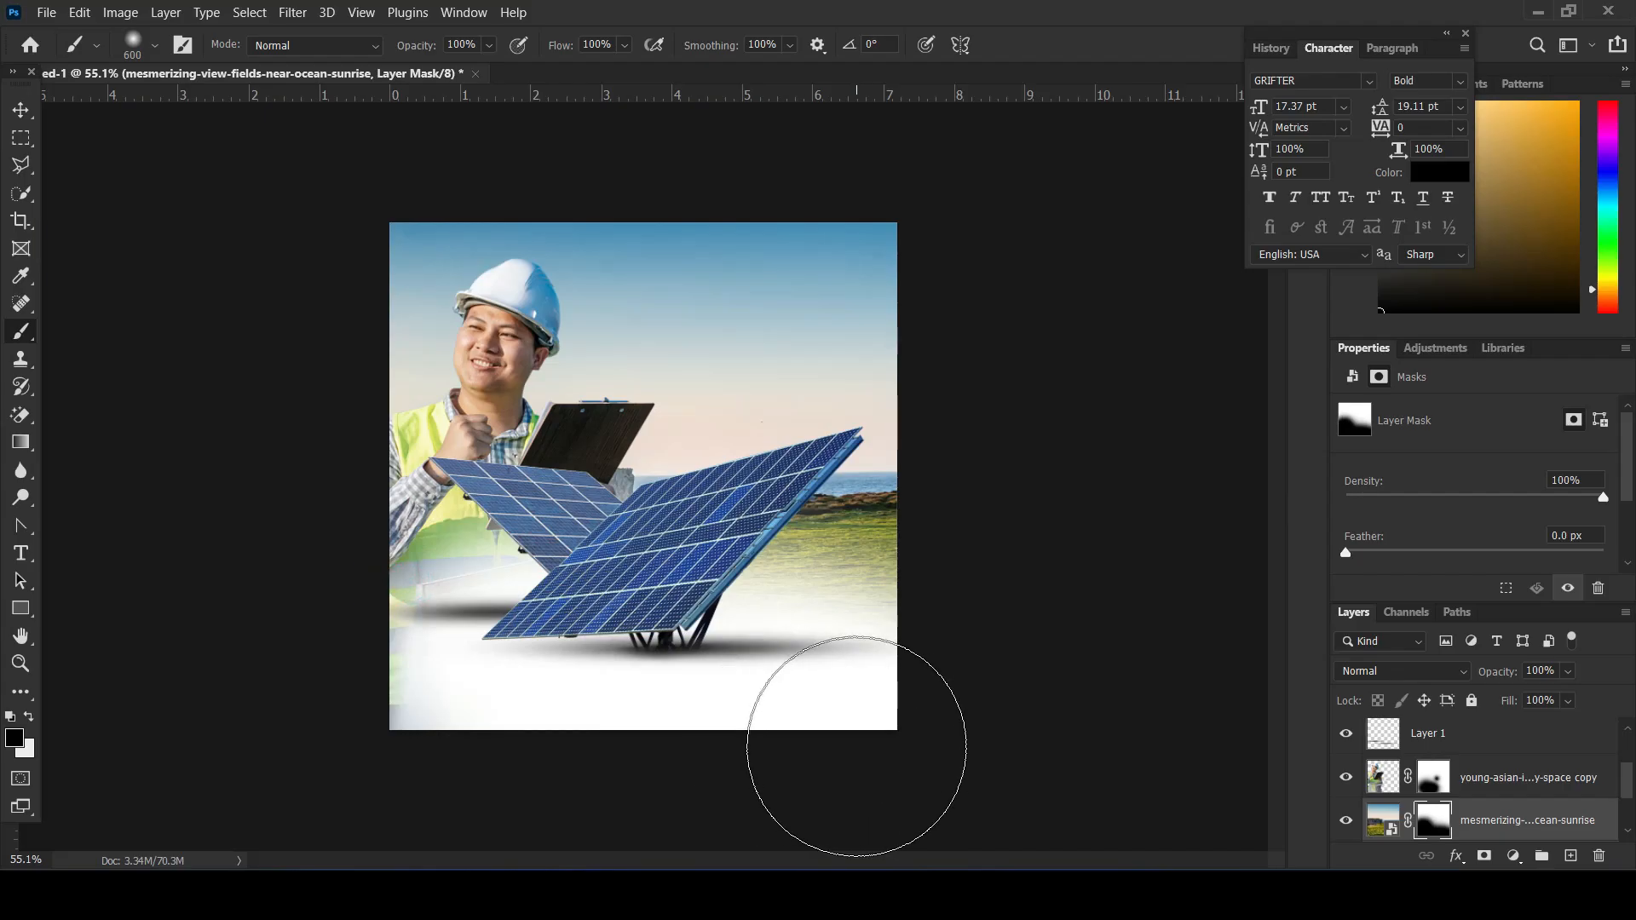
left_click(21, 108)
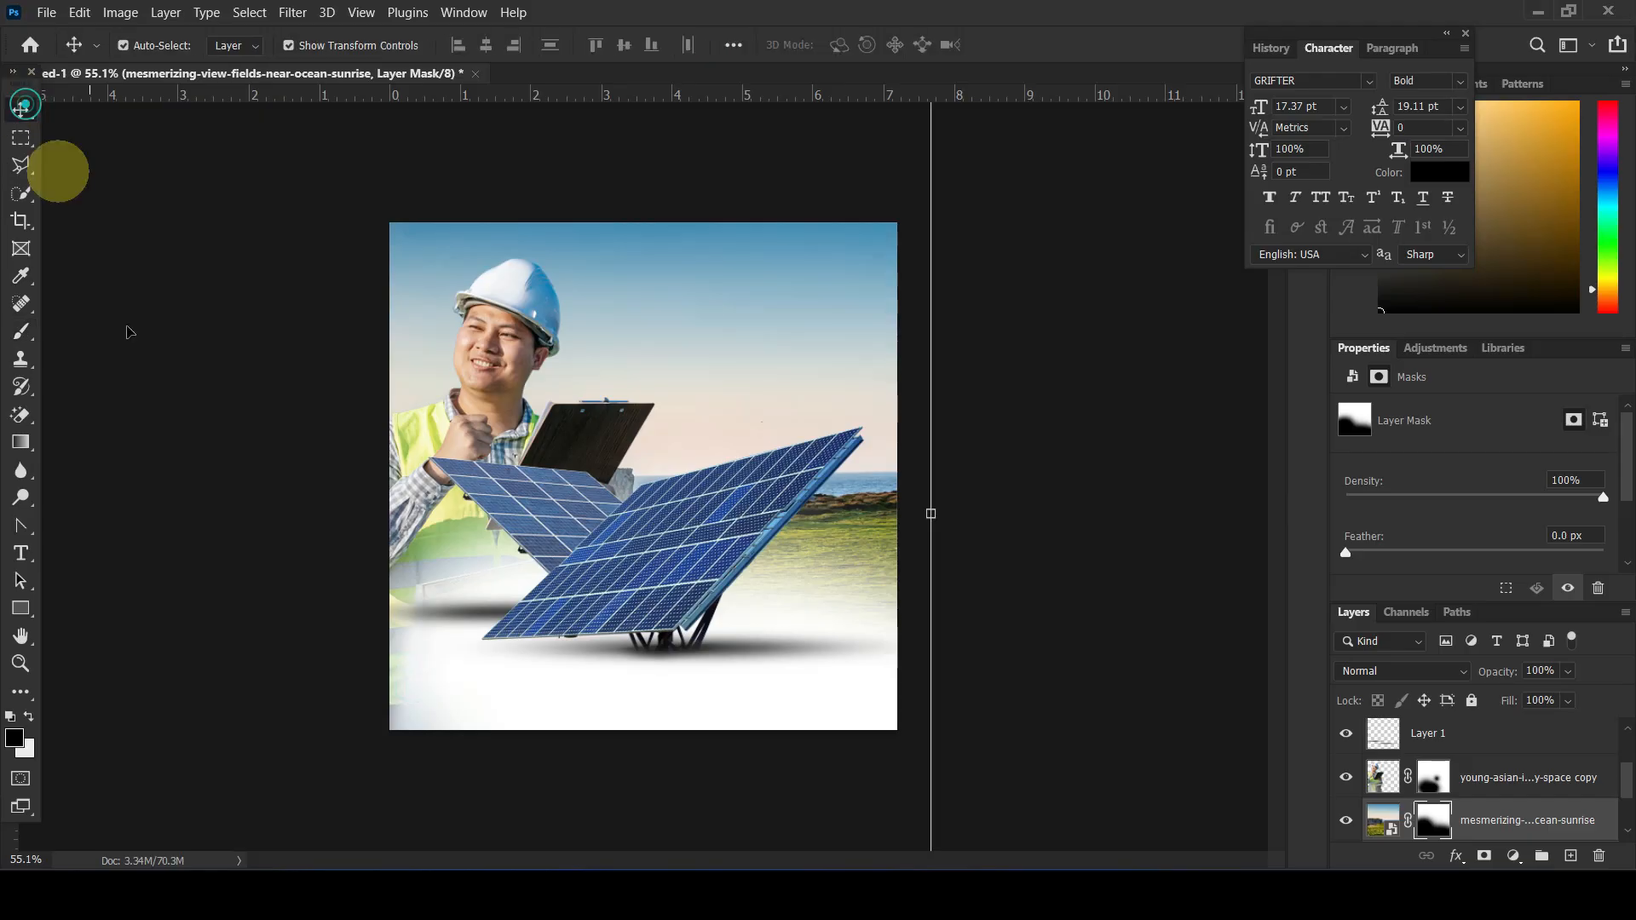
left_click(157, 424)
- Add a Brightness/Contrast adjustment layer clipped to the rear solar panel and adjust it slightly
left_click(622, 496)
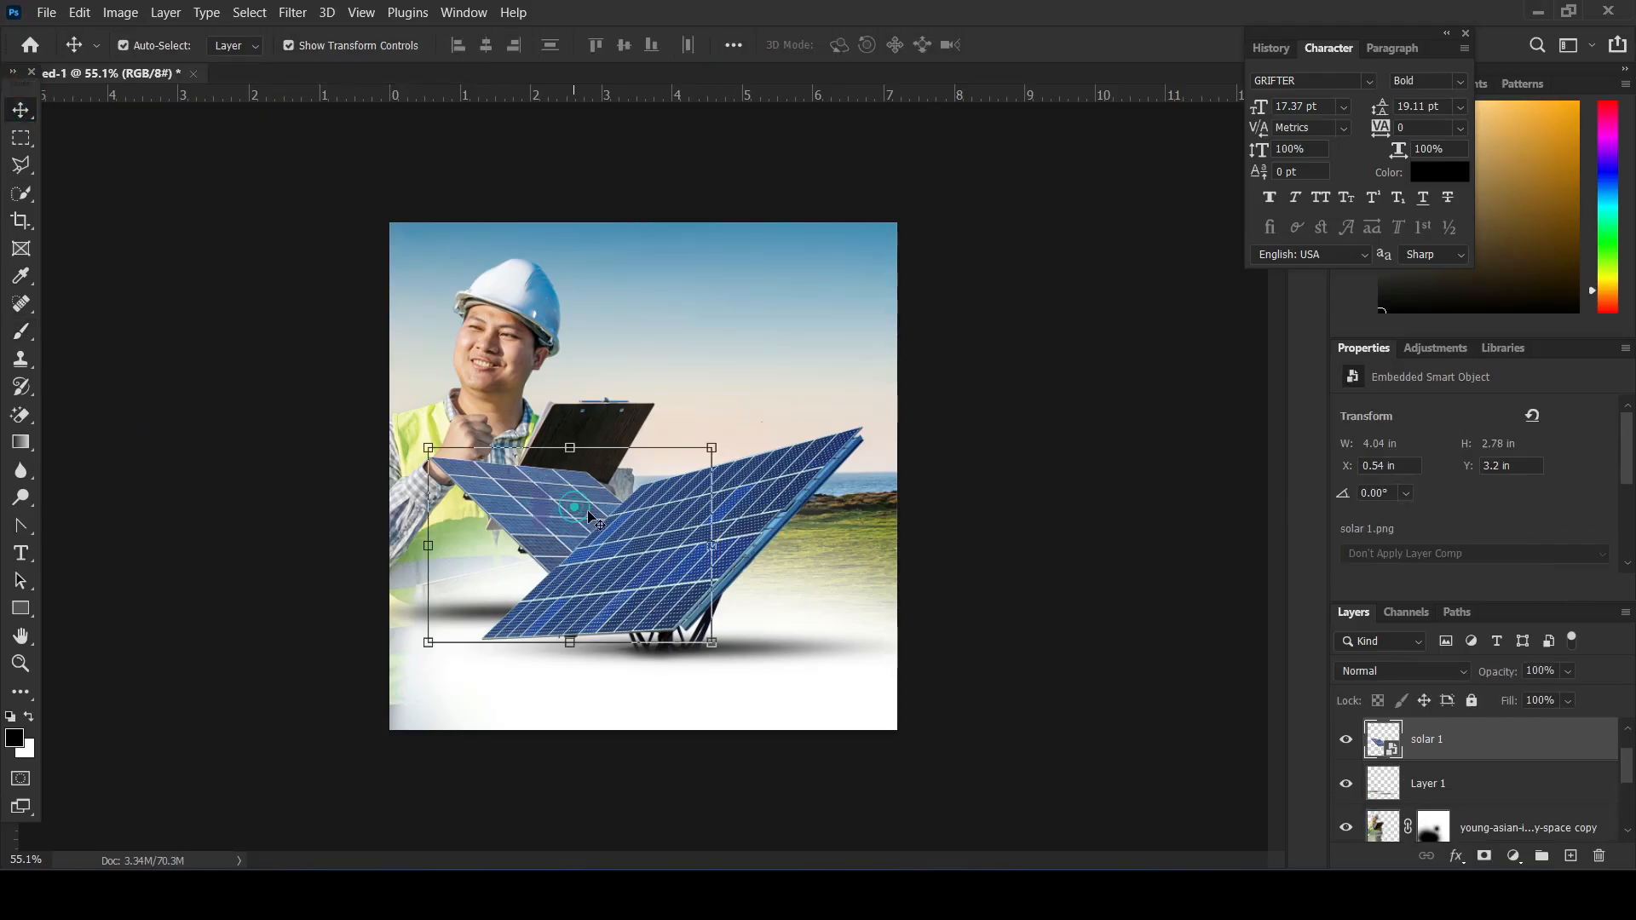
left_click(1514, 855)
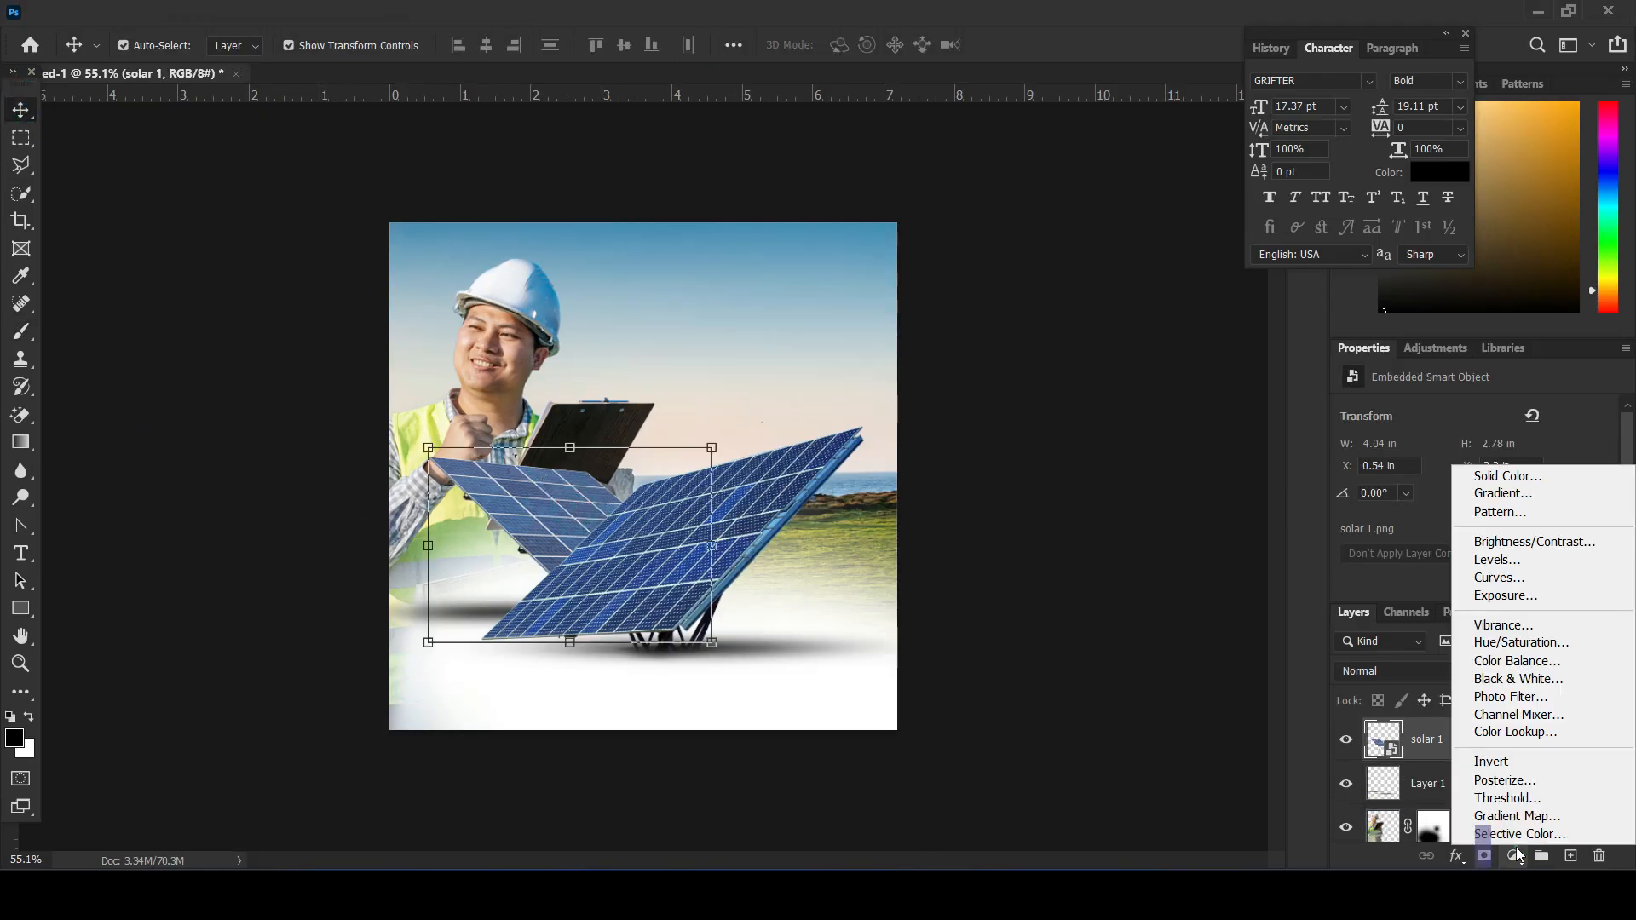
left_click(1514, 545)
left_click_drag(1471, 472, 1477, 475)
left_click(271, 493)
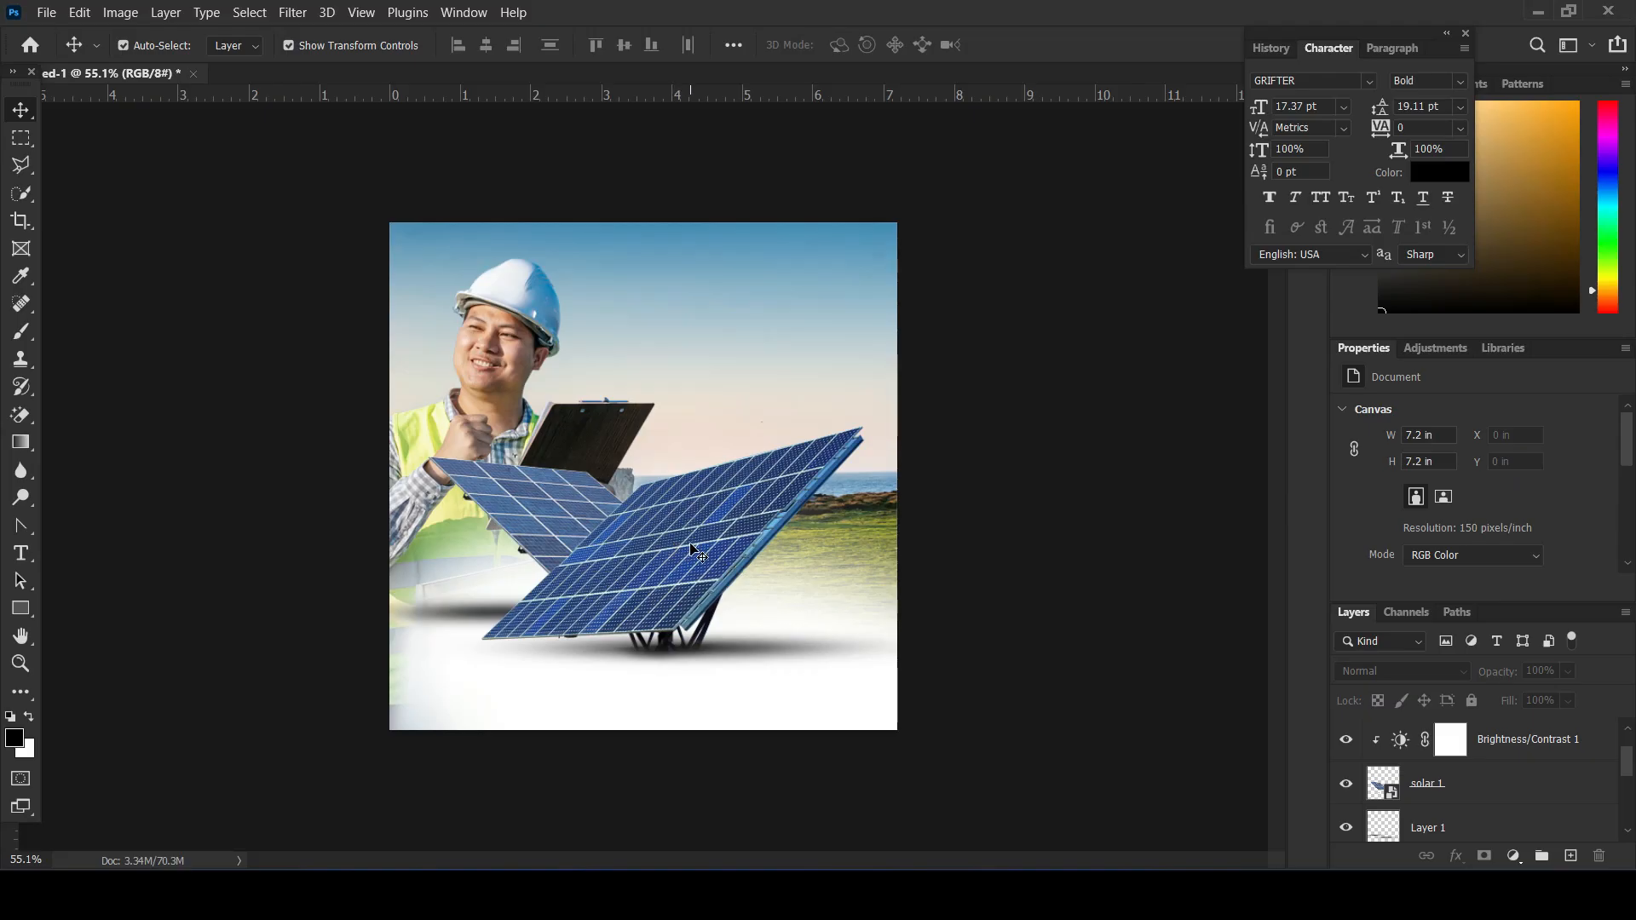
- Nudge both solar panels and their ground shadow together 20 px to the right
left_click(744, 643)
left_click(680, 479, "shift")
left_click(544, 488, "shift")
key("shift+Right")
key("shift+Right")
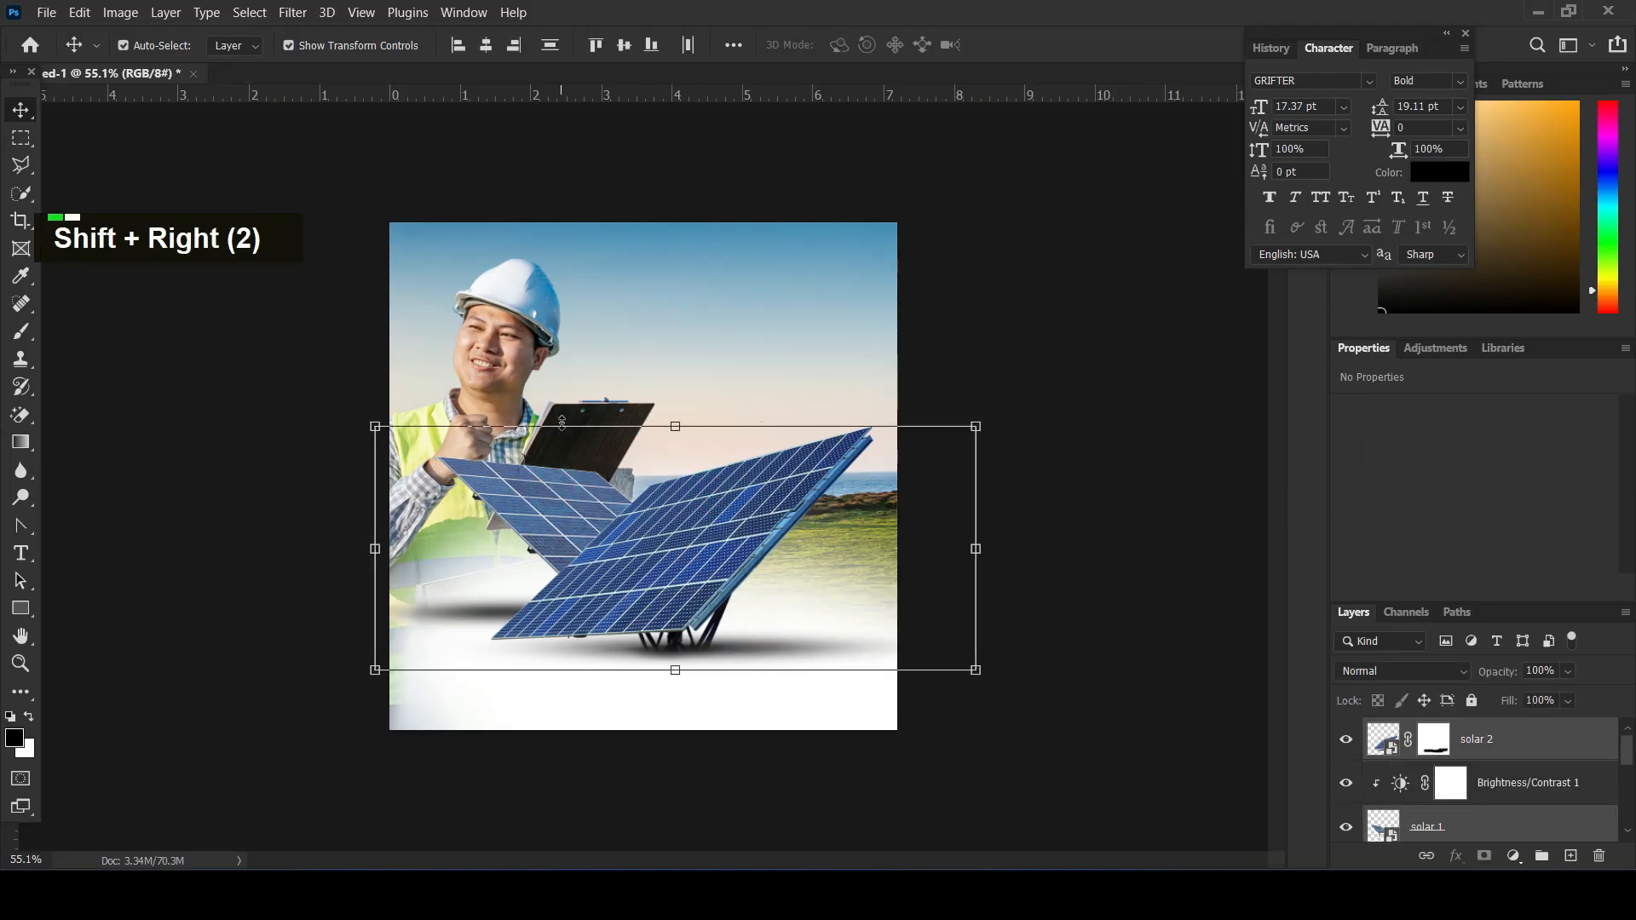
left_click(1098, 340)
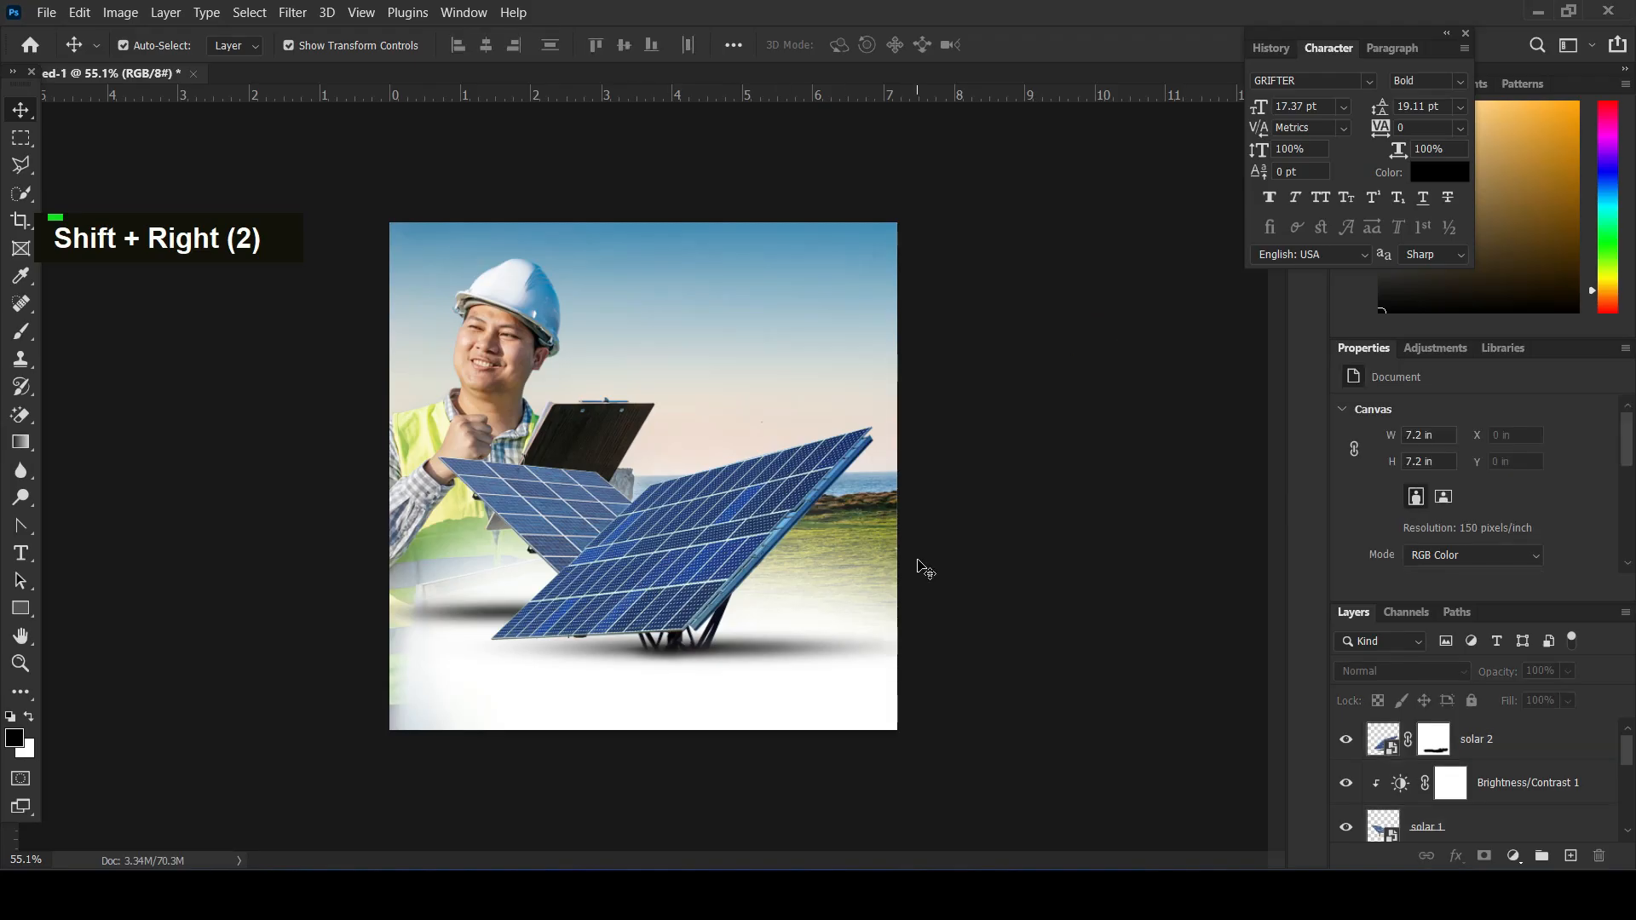
- Expand the toolbox to two columns and place a vertical guide at the canvas's horizontal centre, with the rulers shown
key("ctrl")
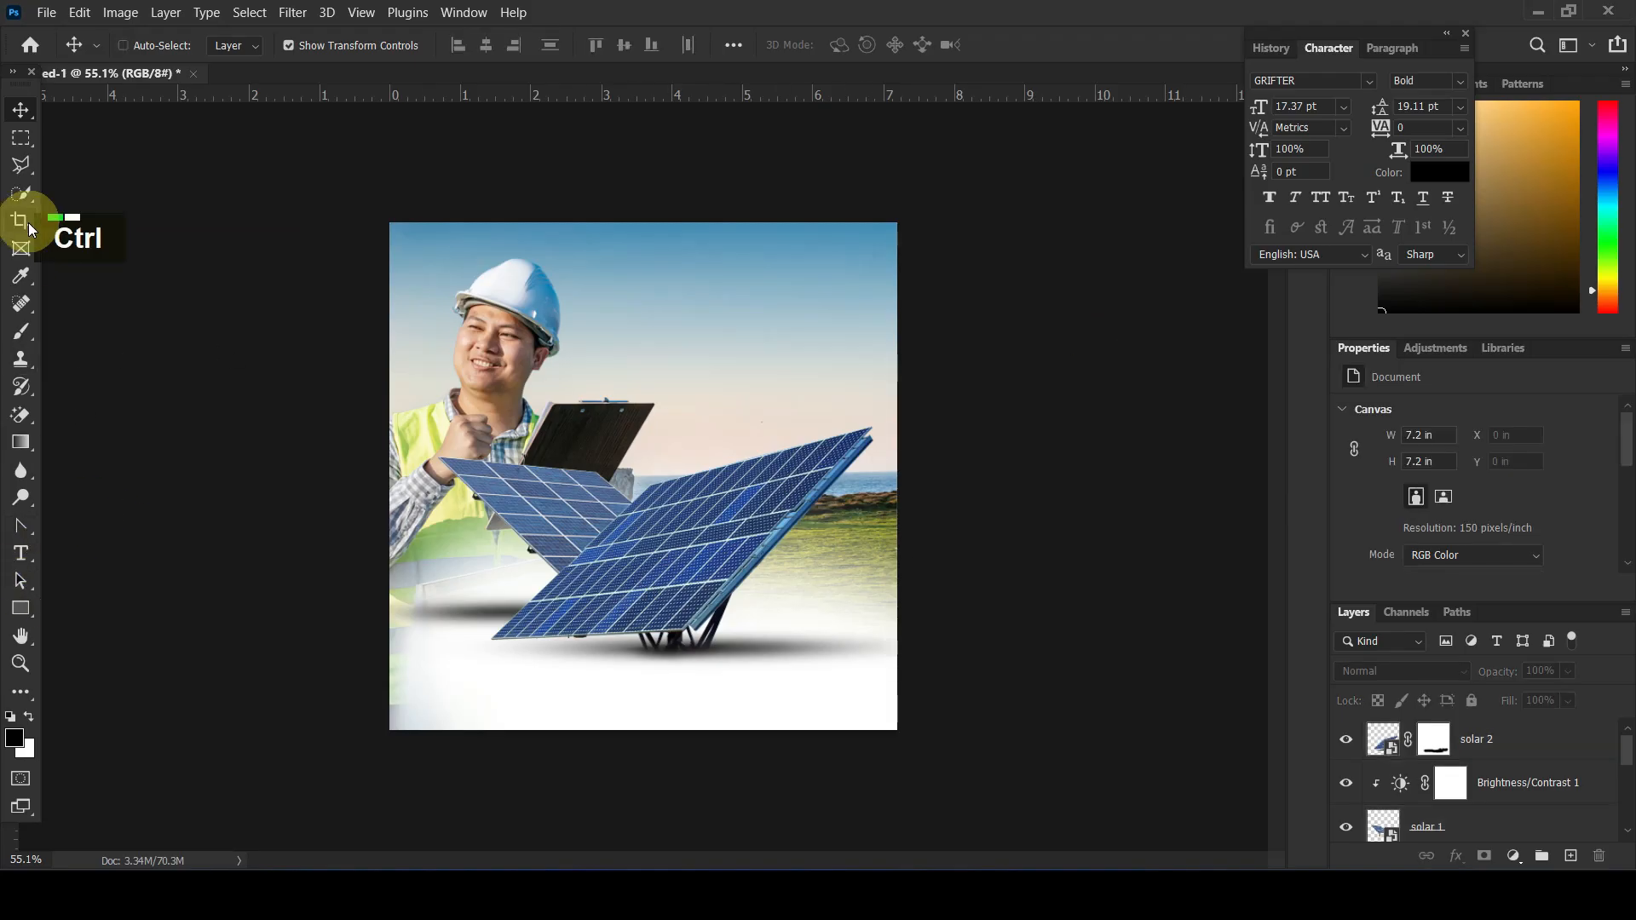
key("ctrl+r")
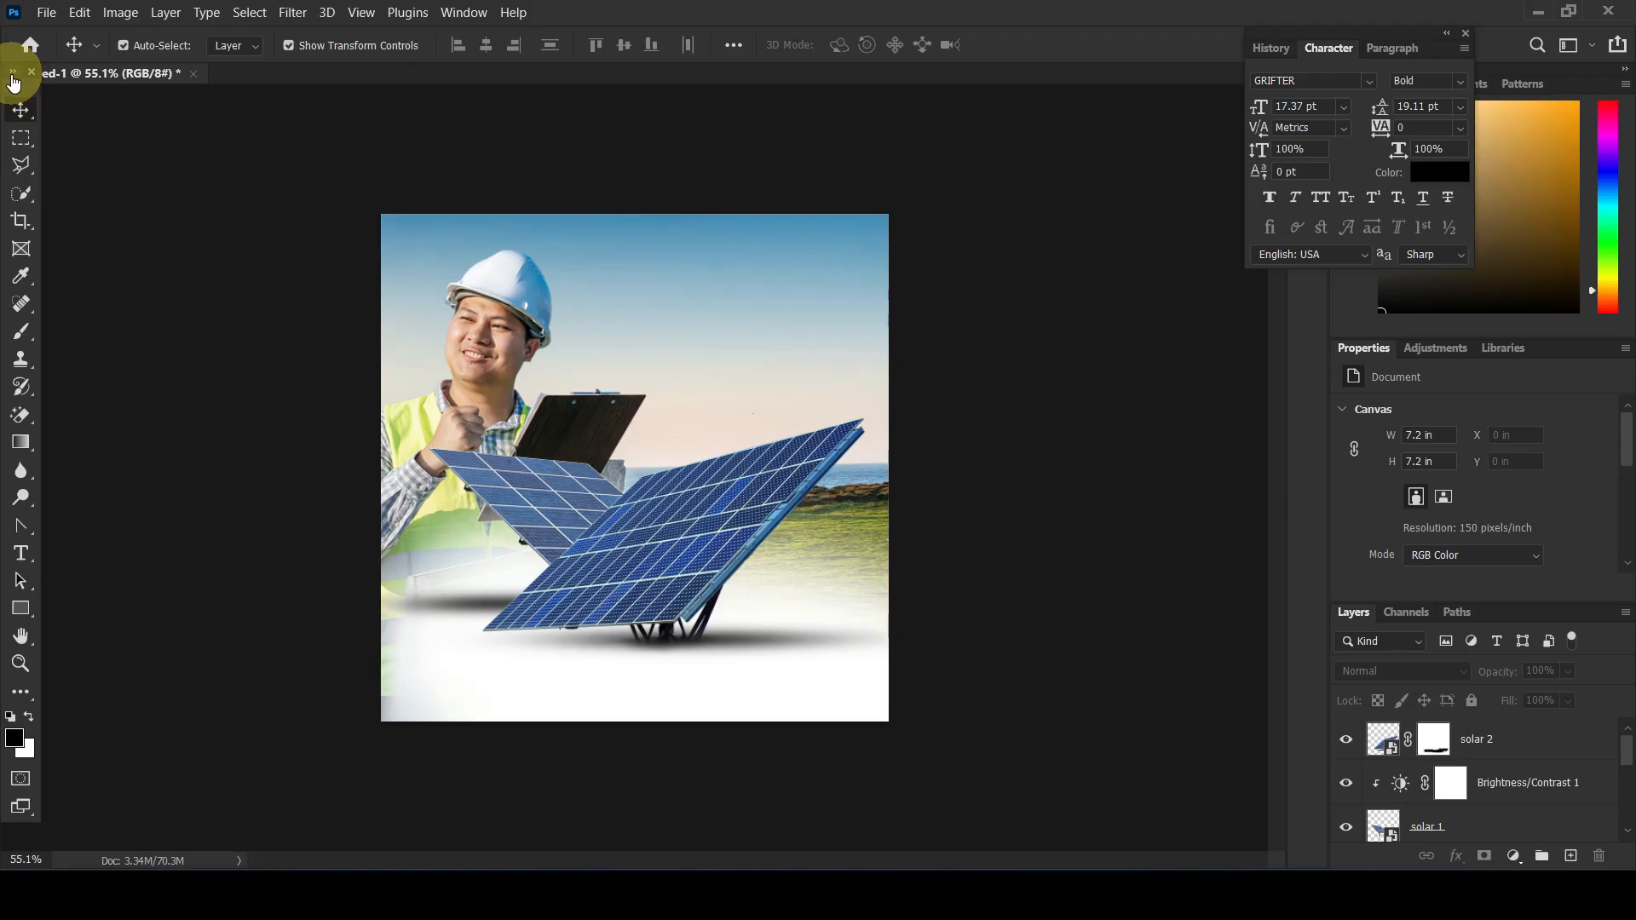
left_click(13, 74)
key("ctrl+r")
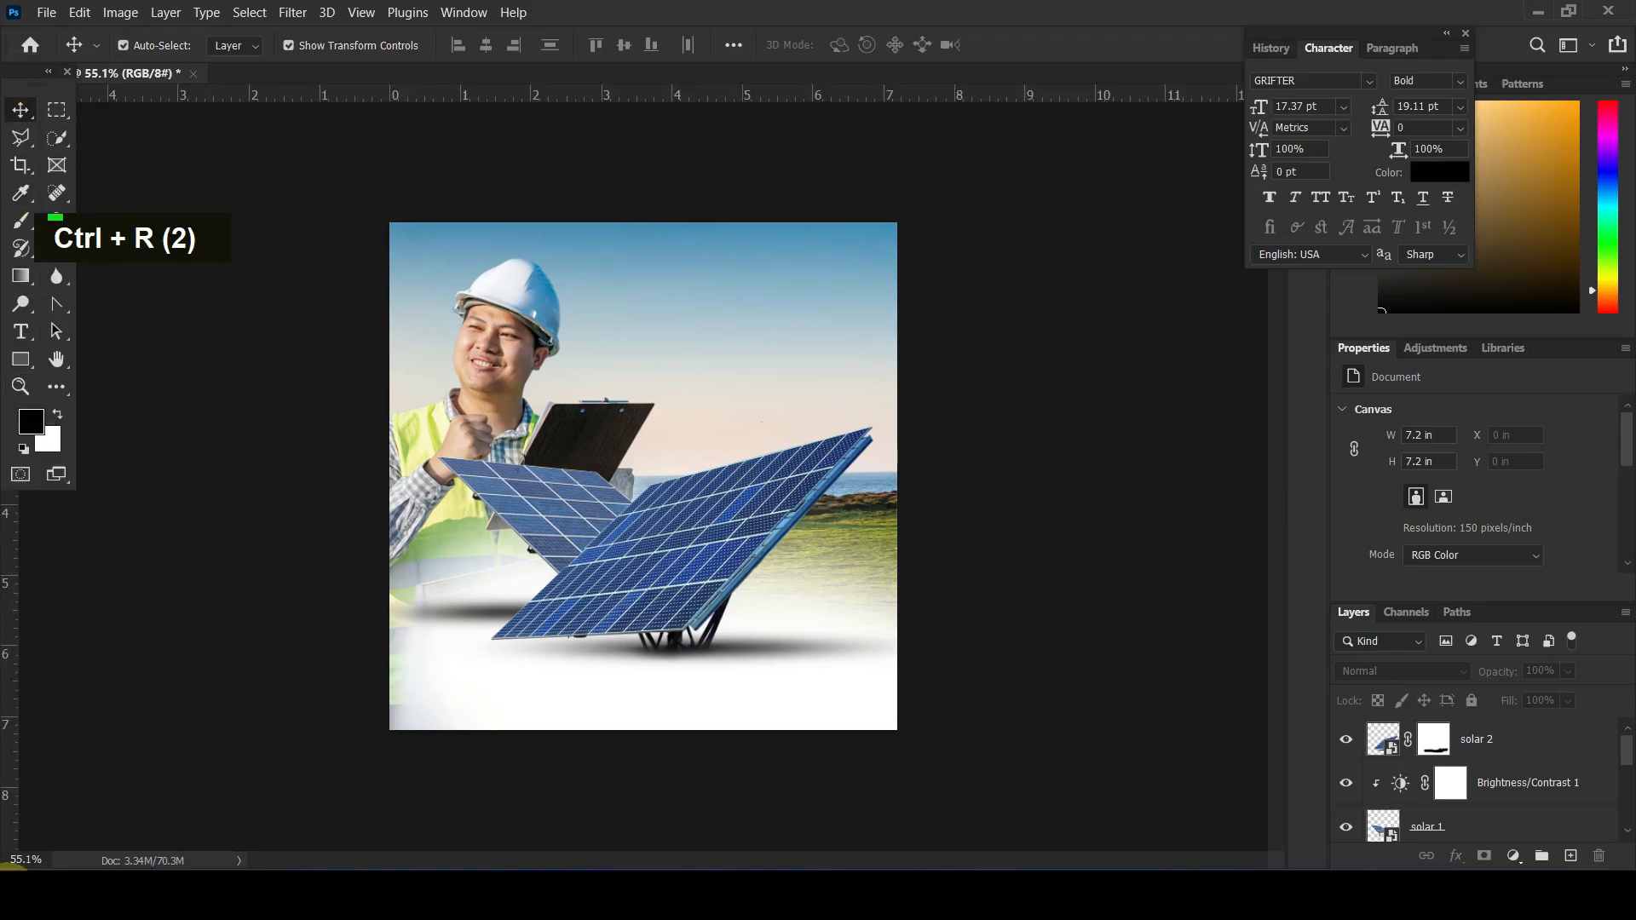
left_click_drag(14, 671, 644, 601)
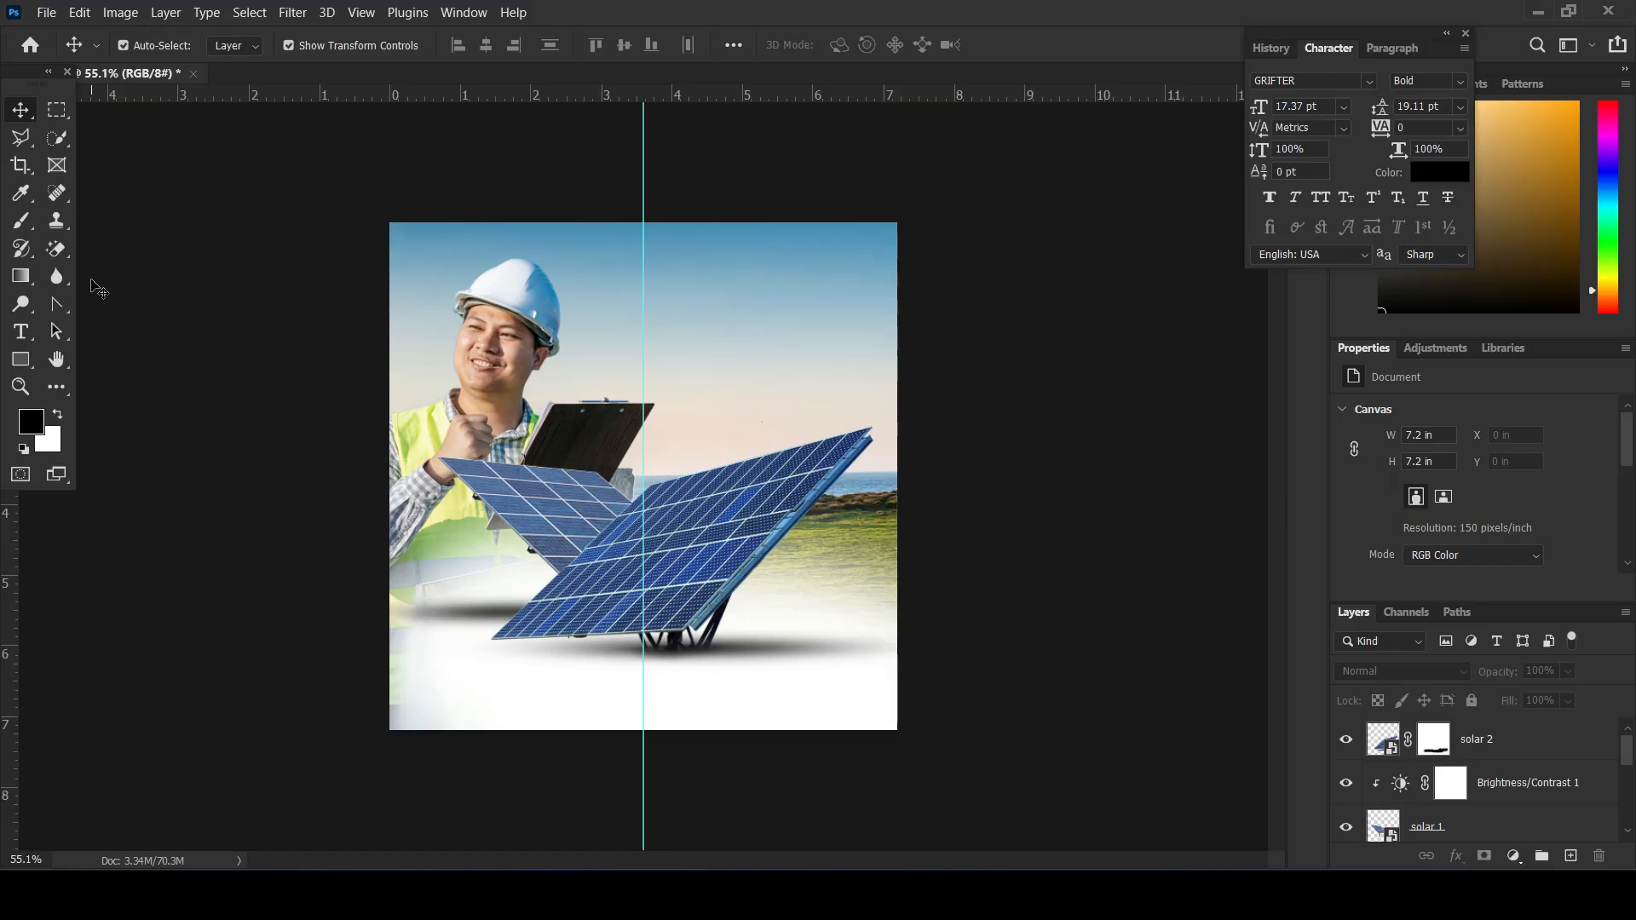
- Draw a rounded rectangle about 795 by 257 px with 38 px corners across the sky and fill it with orange
left_click(21, 359)
left_click_drag(477, 279, 850, 400)
left_click(1408, 564)
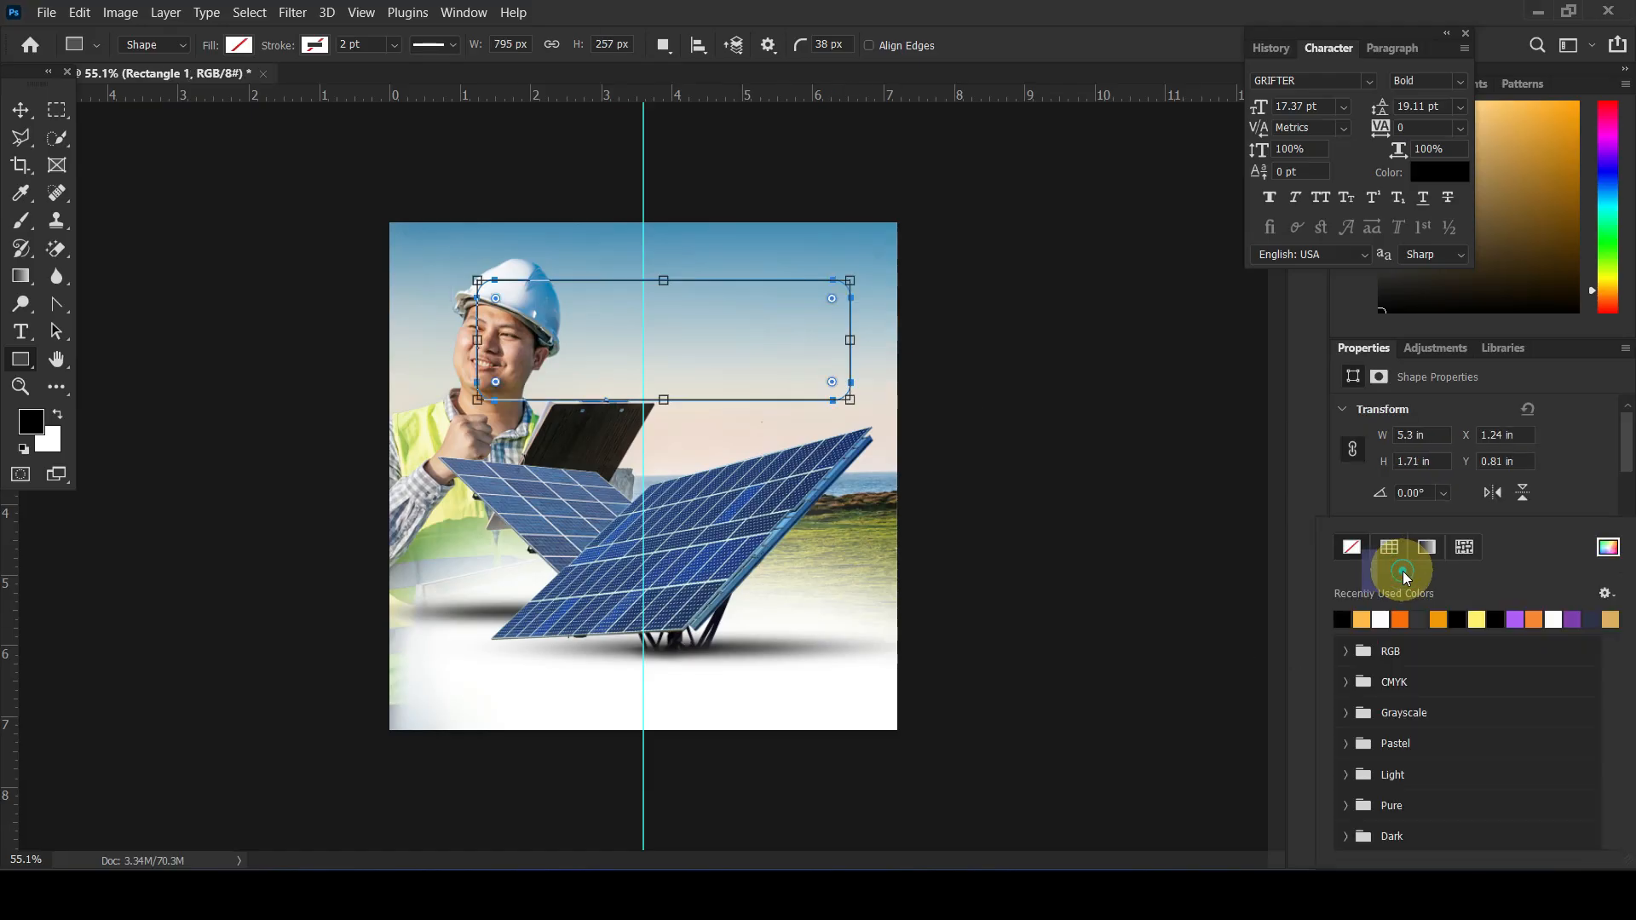
left_click(1401, 620)
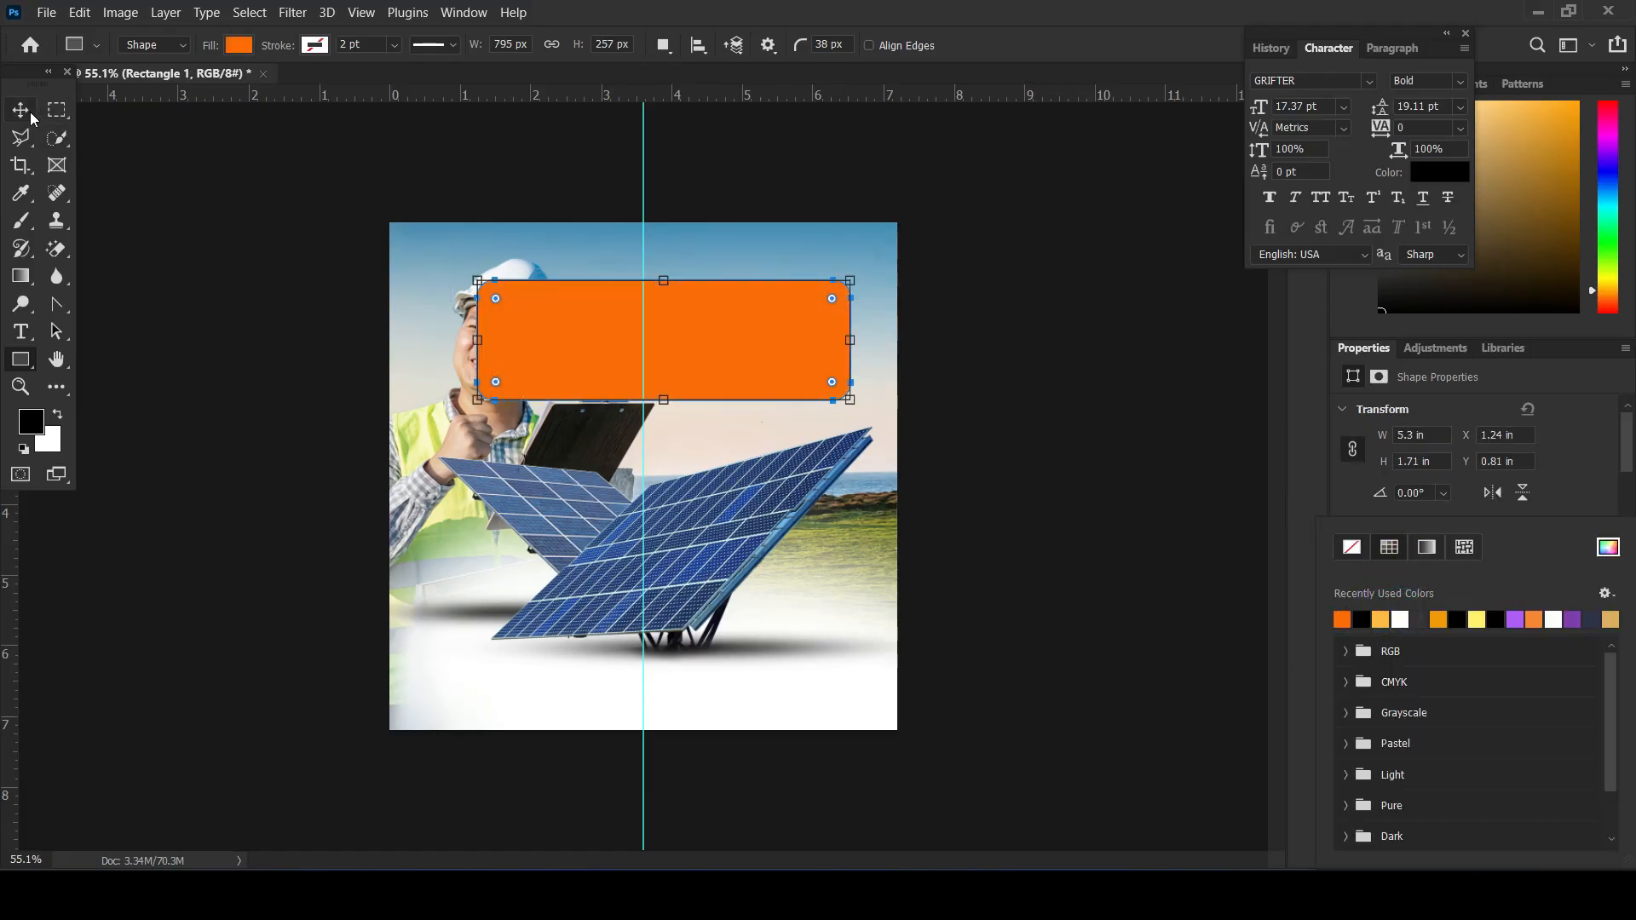
- Place the orange rectangle directly beneath the engineer cutout in the layer stack and extend it upward to about 2.01 in high
left_click(28, 110)
left_click_drag(1510, 756, 1443, 798)
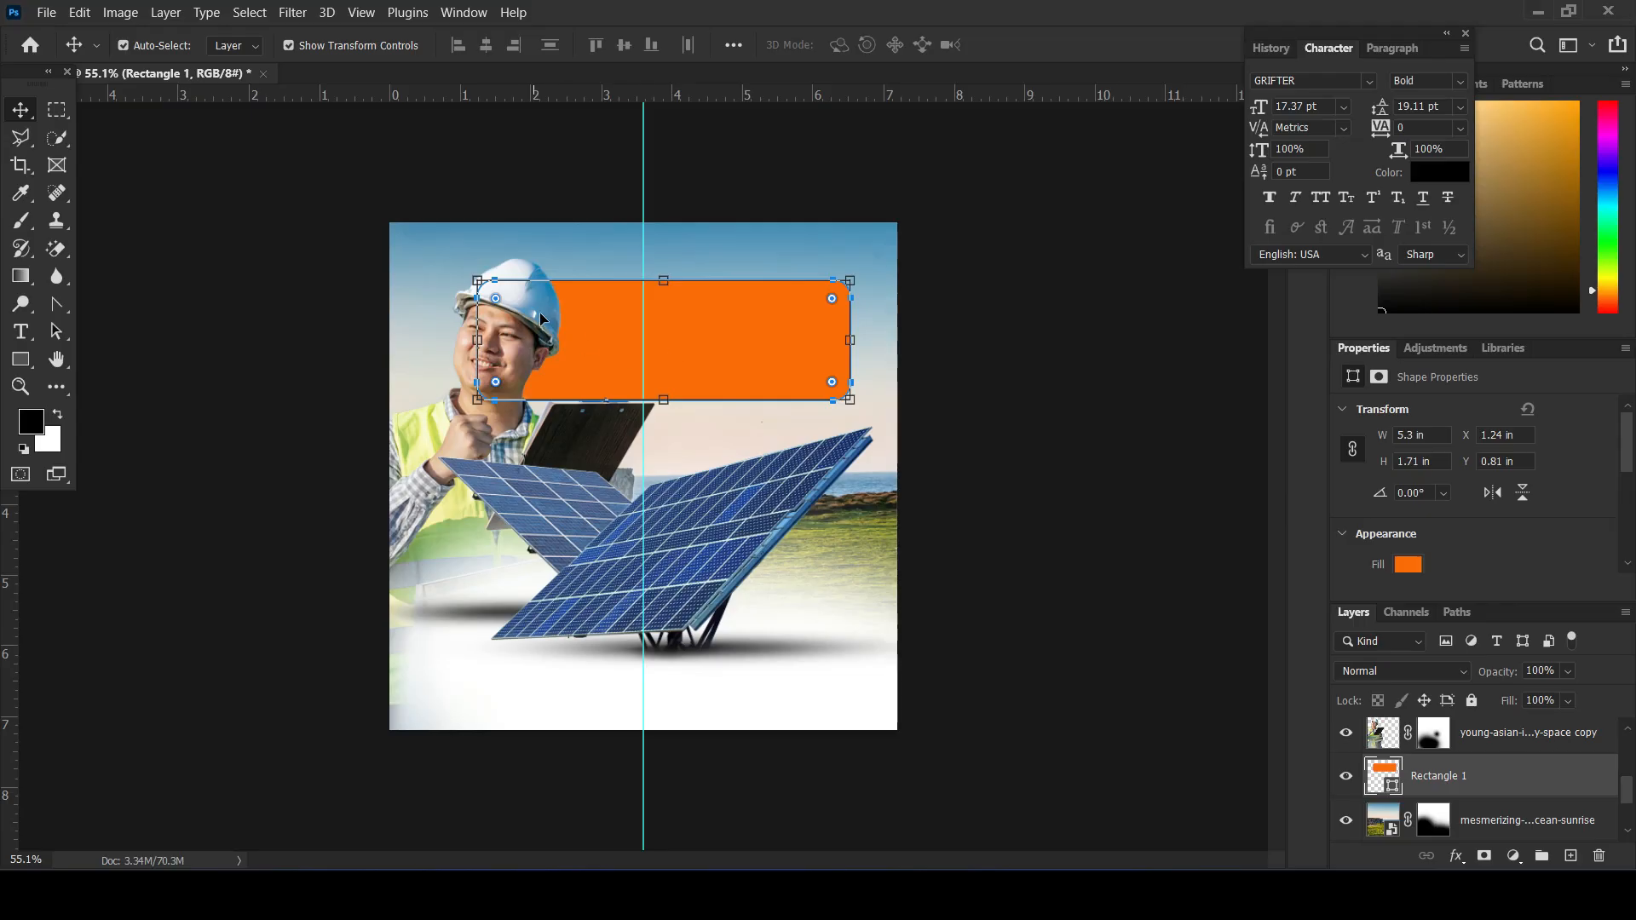
mouse_move(722, 350)
left_mouse_down()
mouse_move(737, 340)
mouse_move(722, 328)
left_mouse_up()
left_click_drag(662, 380, 663, 401)
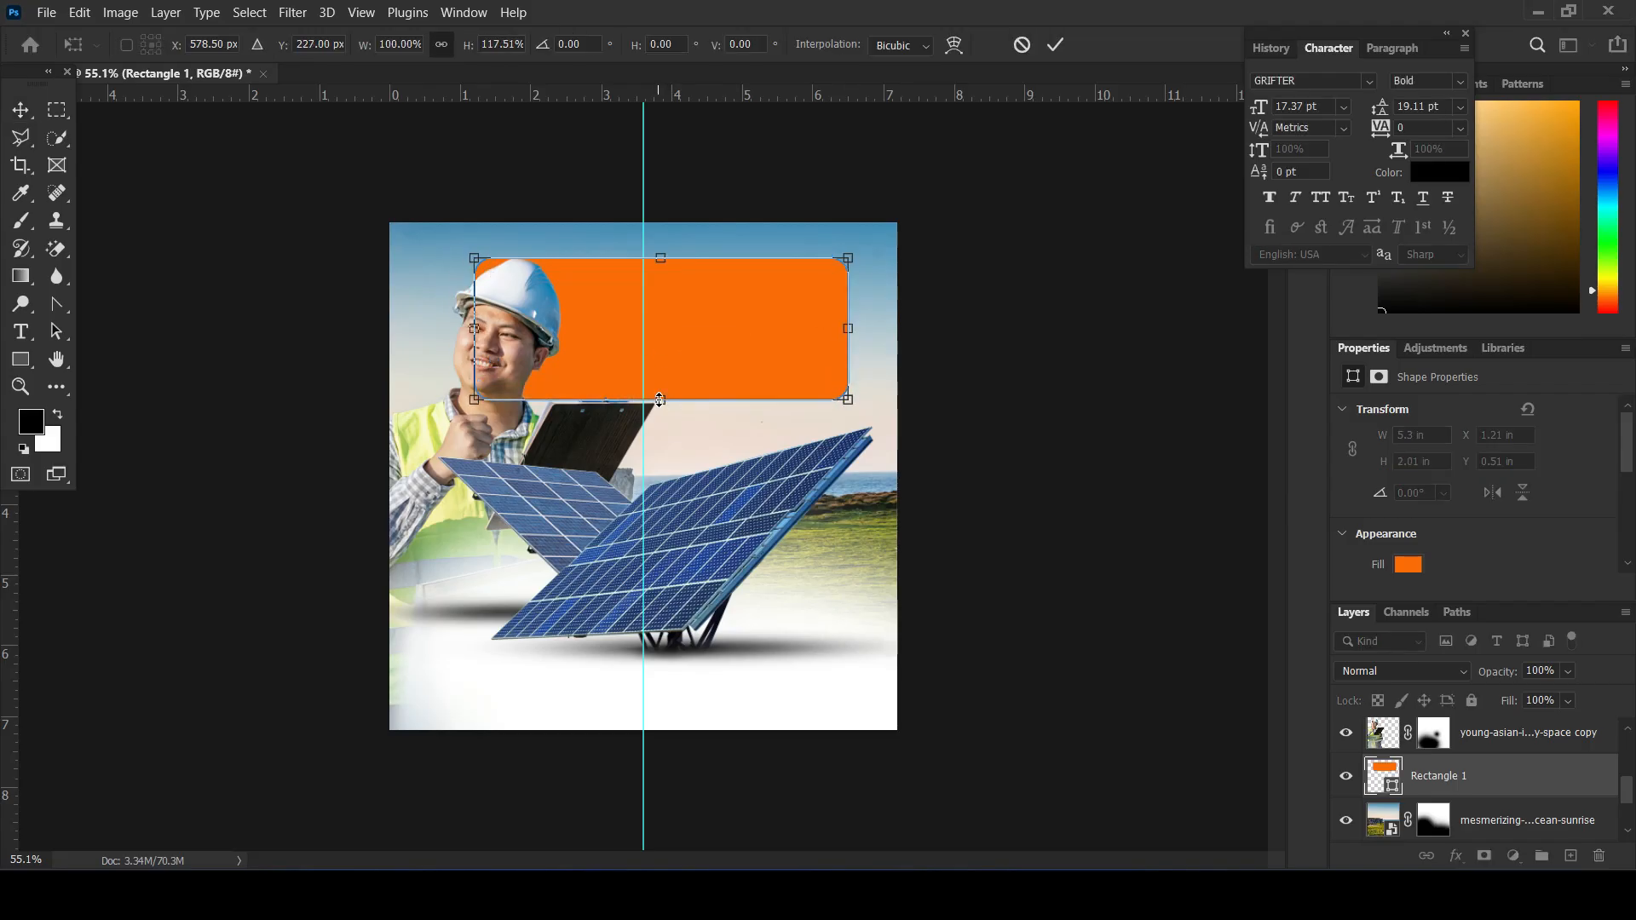
key("Return")
left_click(1079, 468)
- Scale the engineer cutout and the original engineer photo together to 96.44% and nudge them slightly to the right
left_click(443, 461)
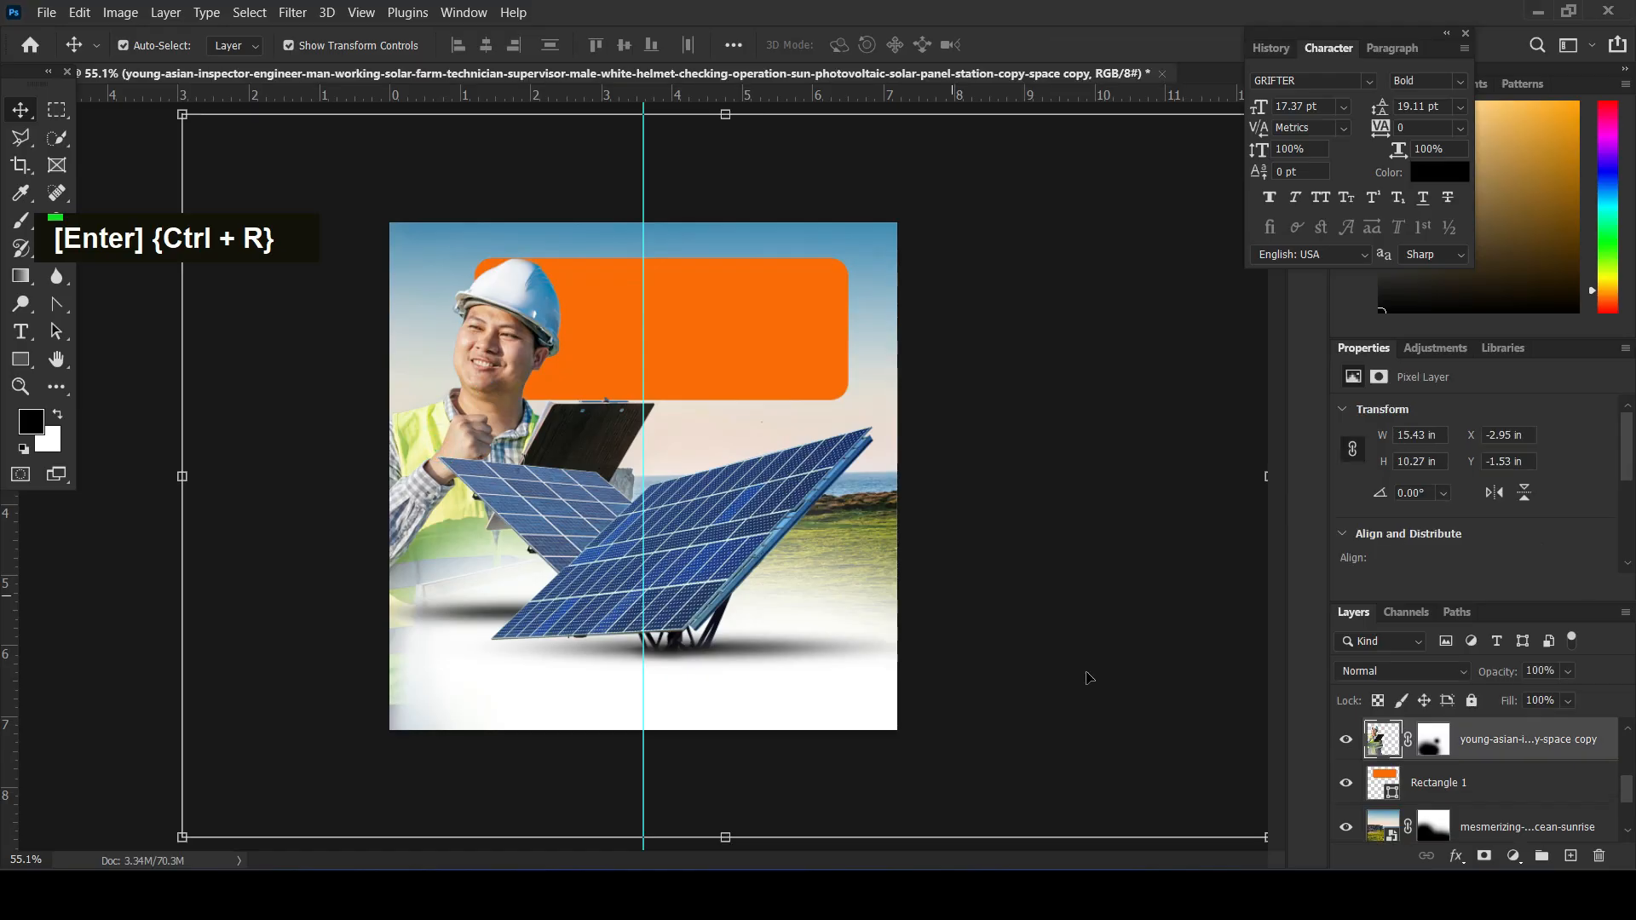
scroll(1464, 797, "down", 1)
left_click(1497, 827, "ctrl")
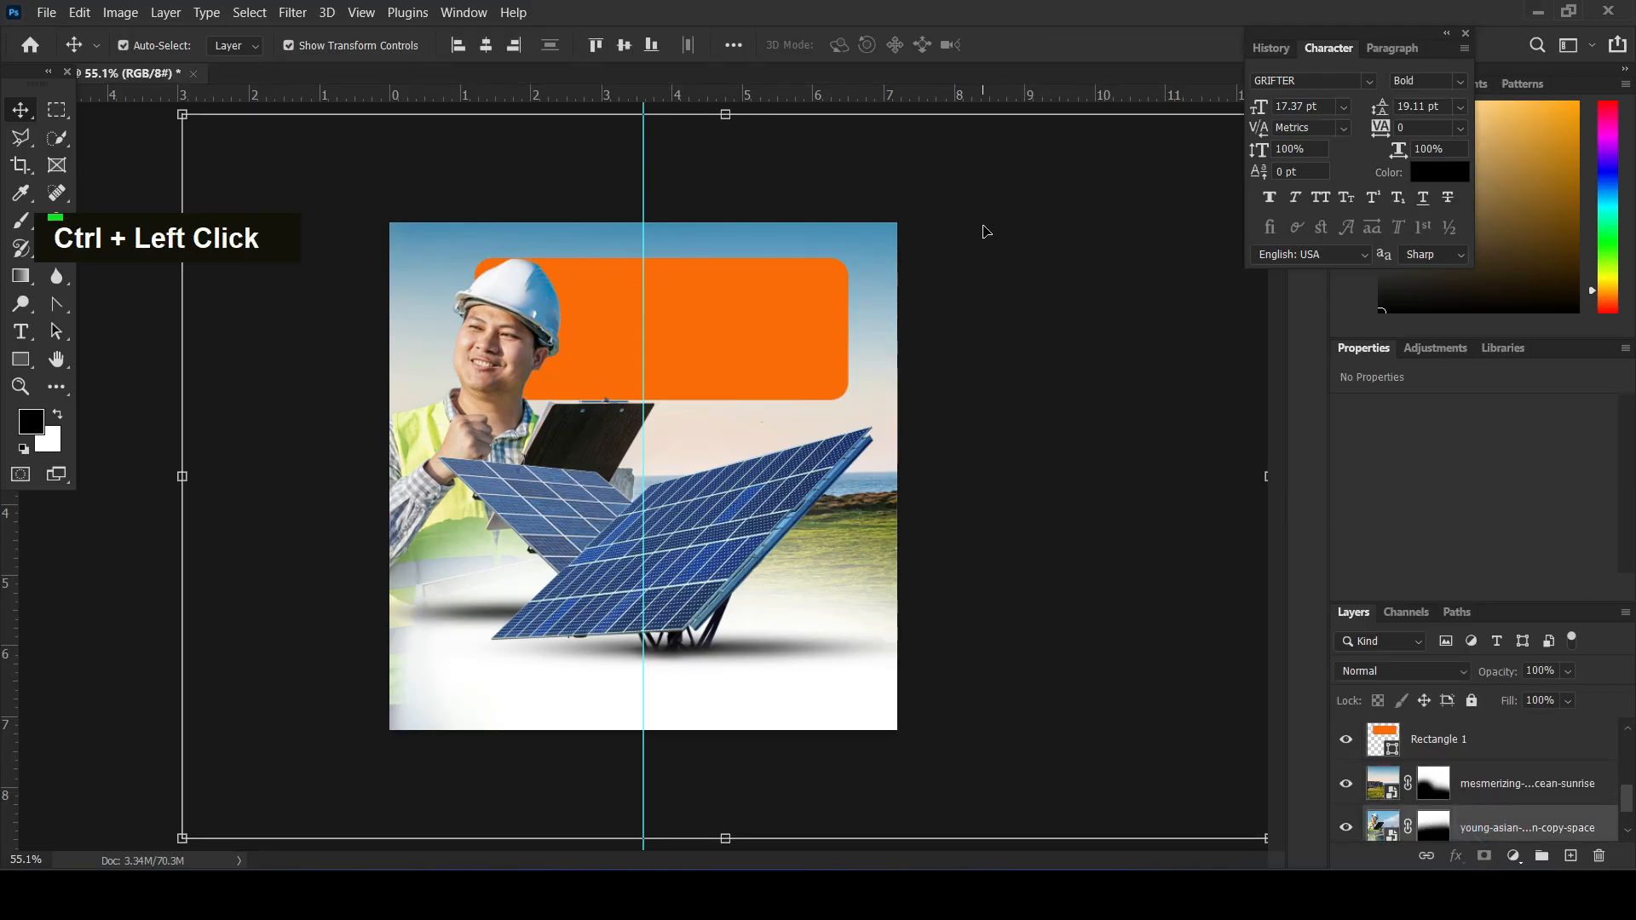
scroll(980, 243, "down", 3)
left_click_drag(1117, 206, 1082, 223)
left_click_drag(538, 380, 538, 376)
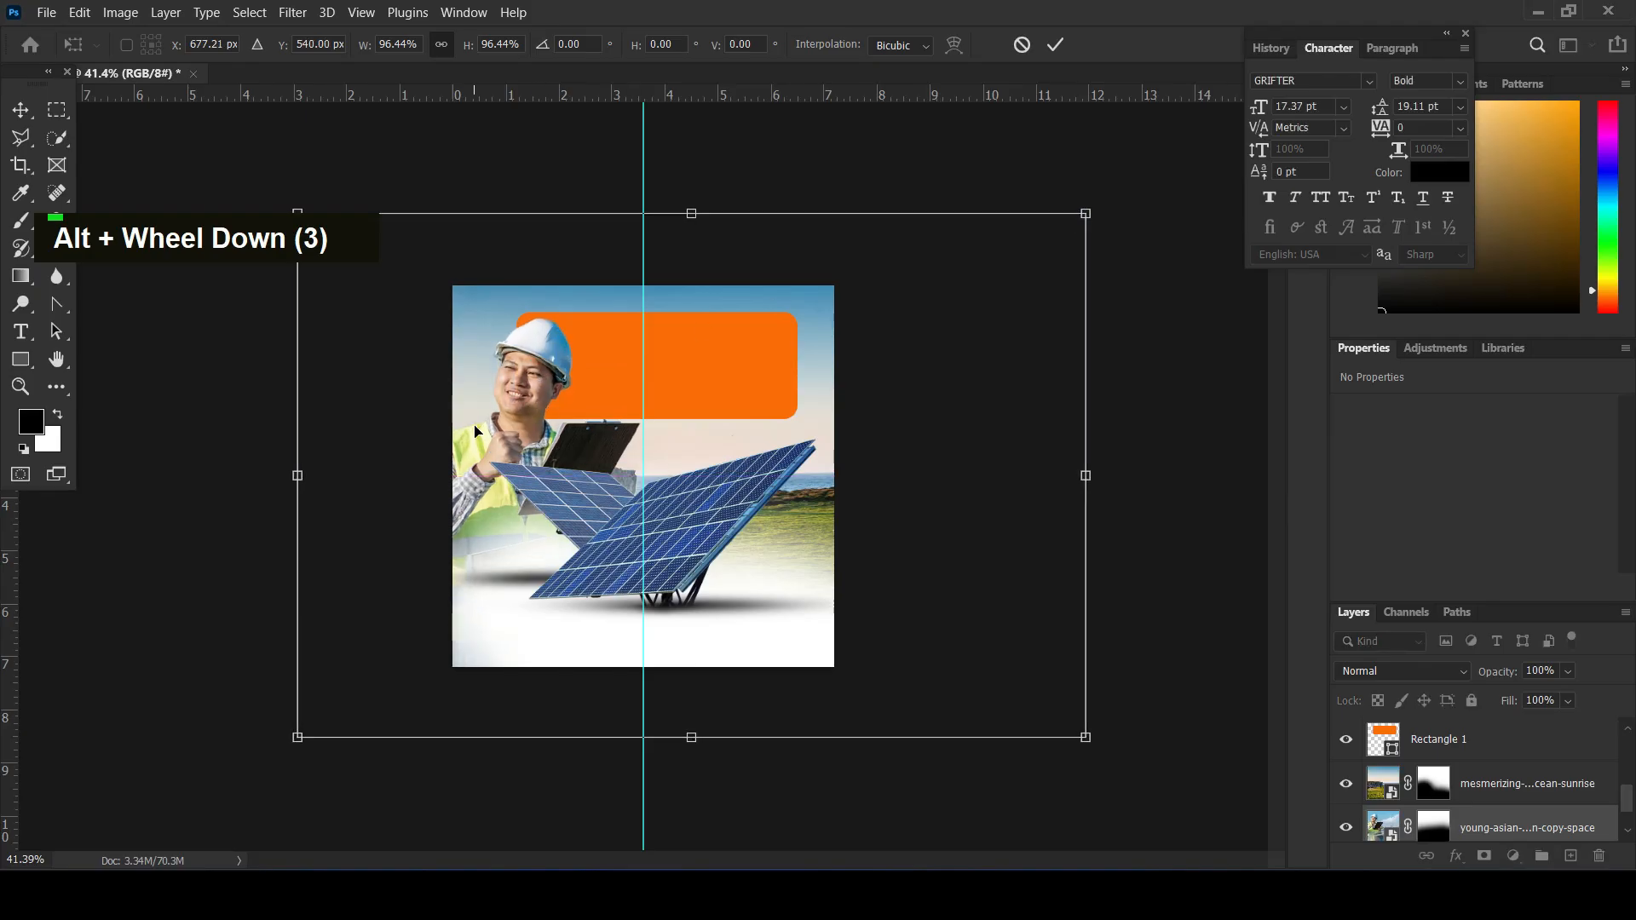
key("Return")
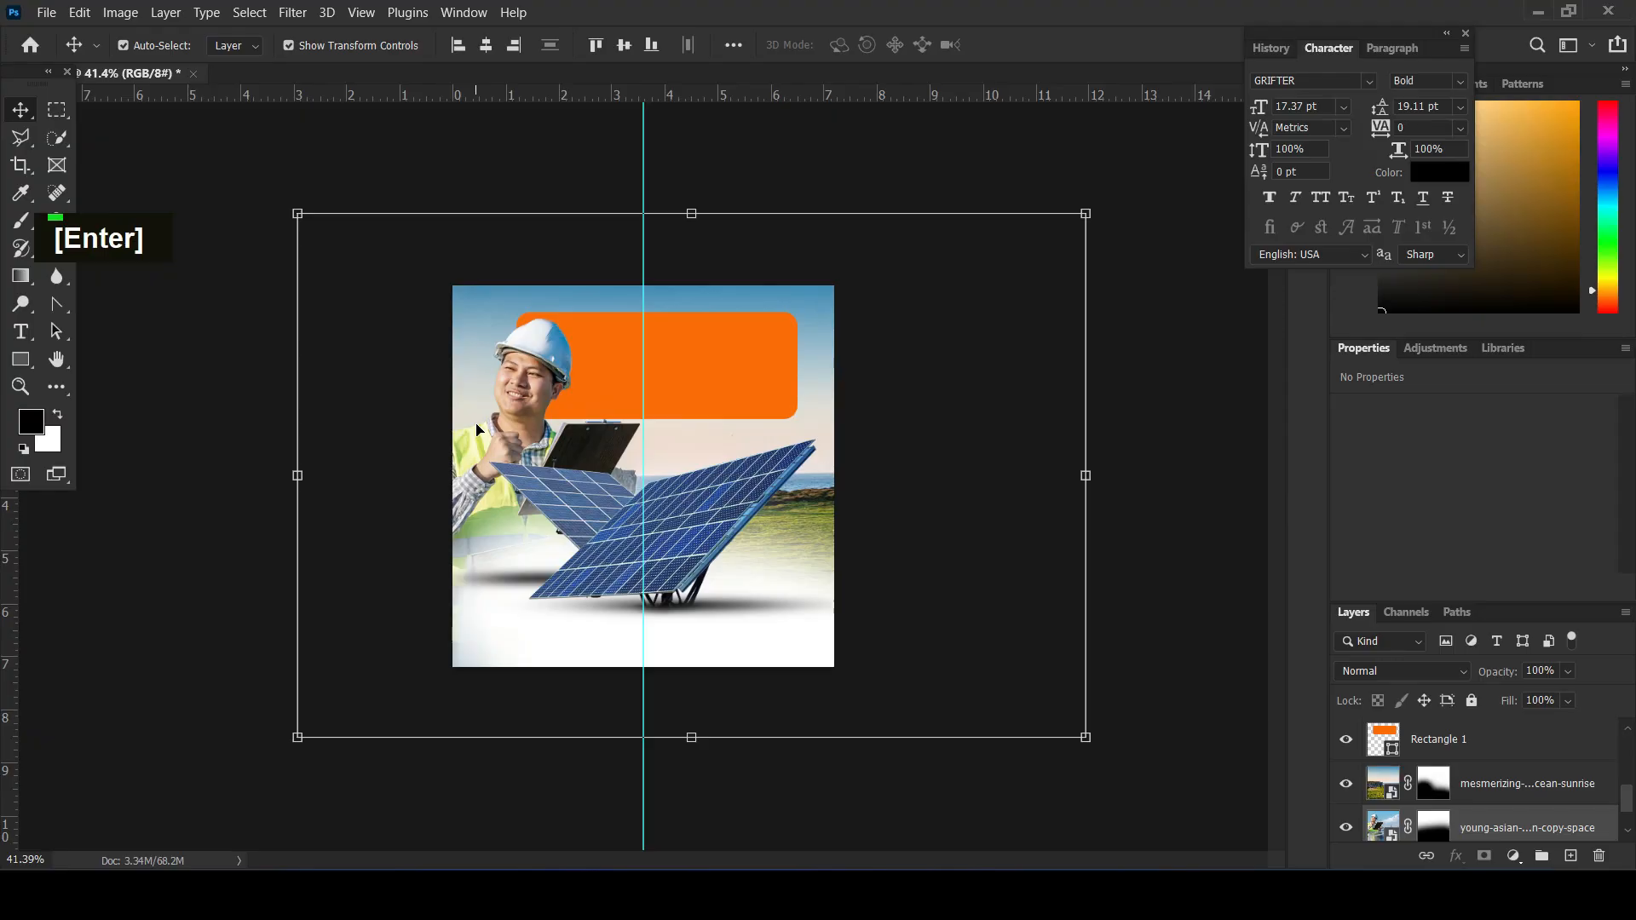
key("alt+Right")
key("alt+Right")
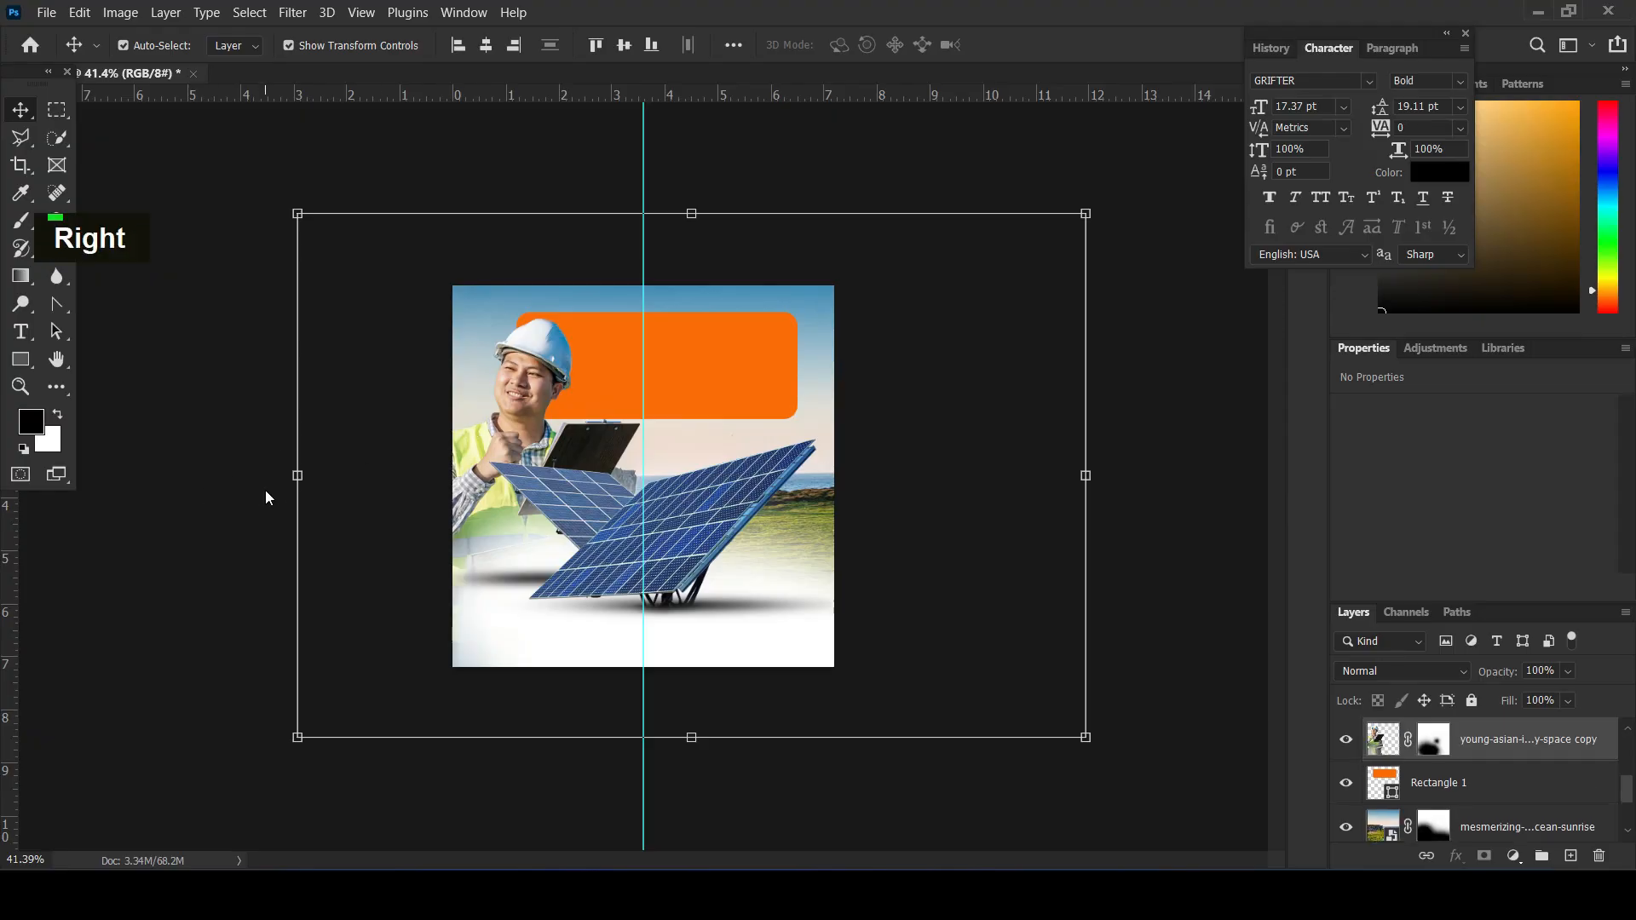
left_click(233, 522)
left_click(687, 367)
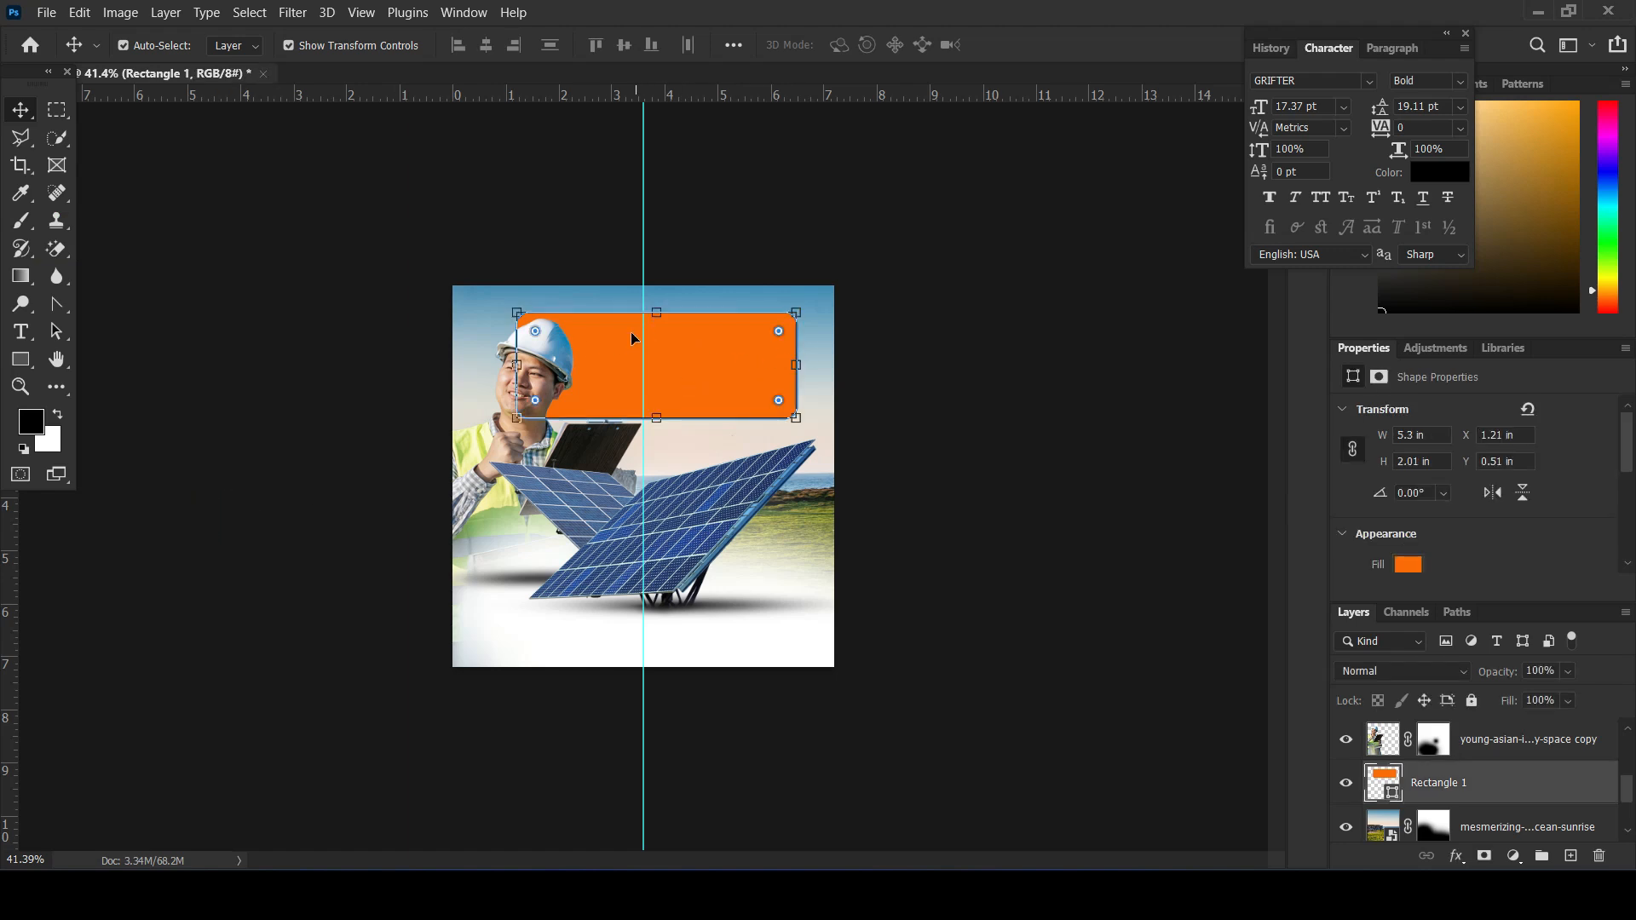
left_click(938, 430)
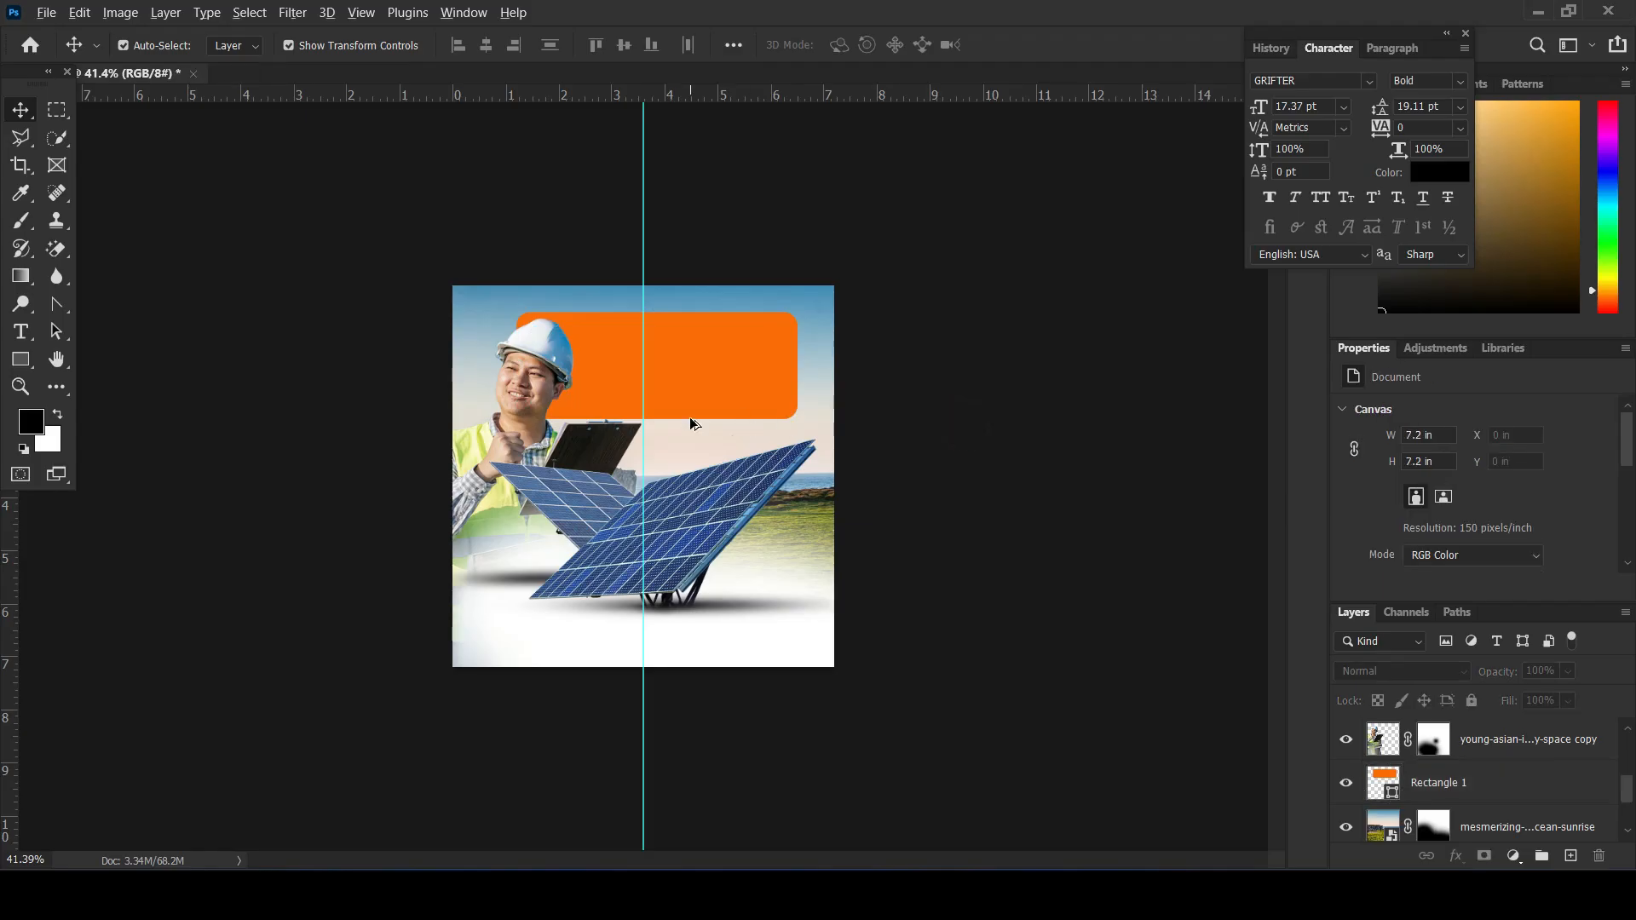
- Add the two-line text "Bring happiness and / savings to your home" on the orange rectangle in Archivo Regular
scroll(692, 424, "up", 3, "alt")
scroll(655, 365, "up", 1, "alt")
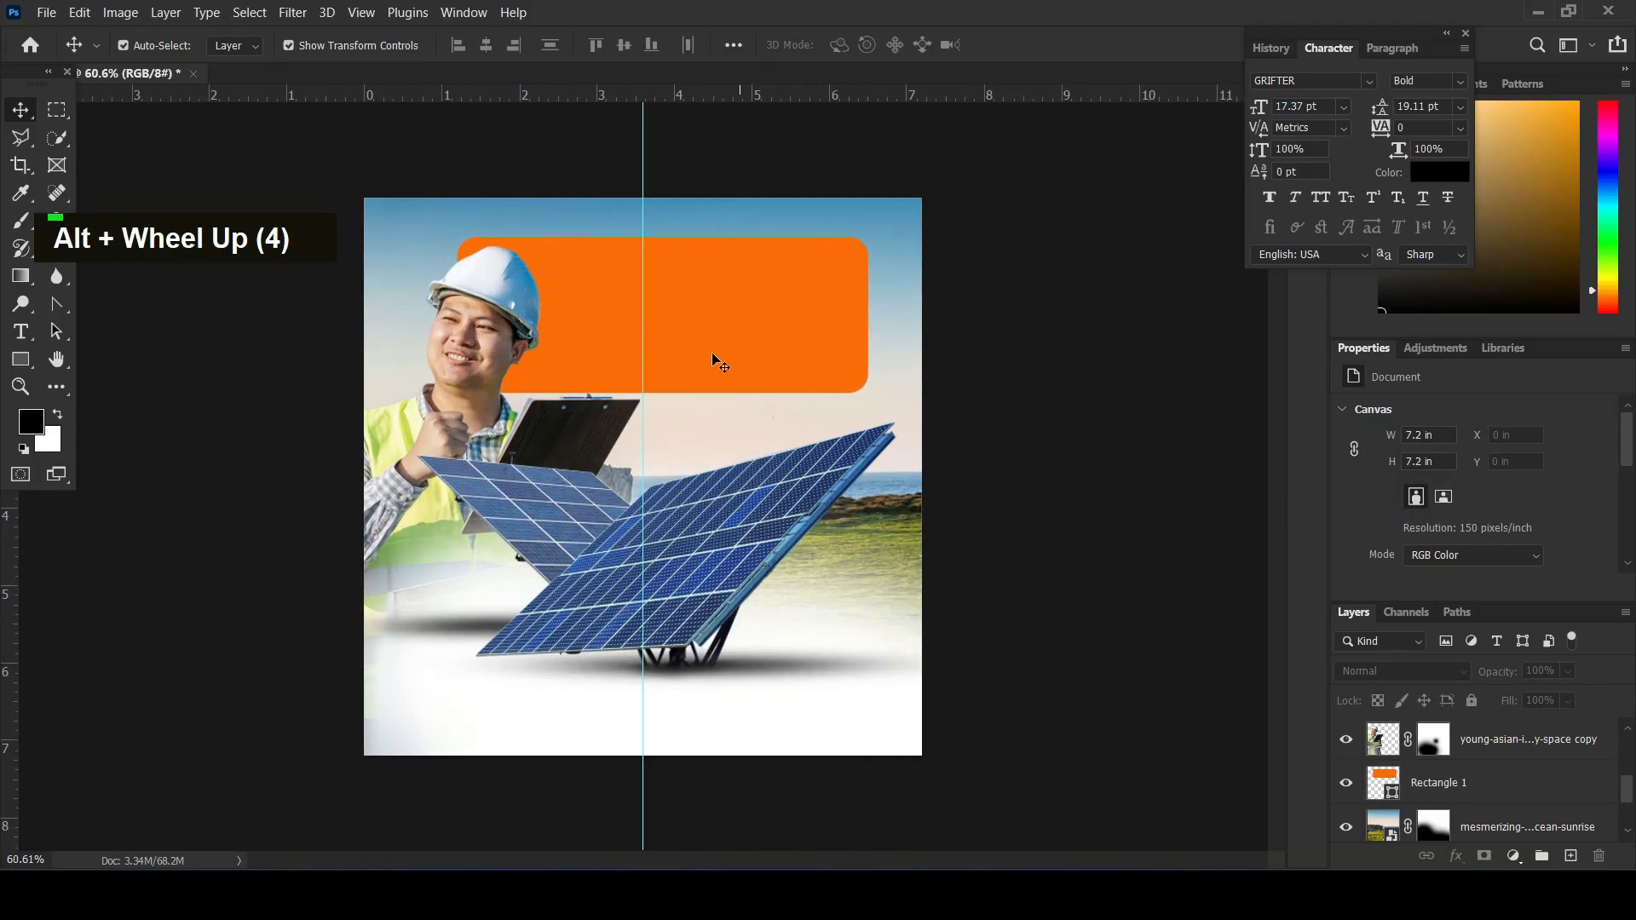
left_click(21, 332)
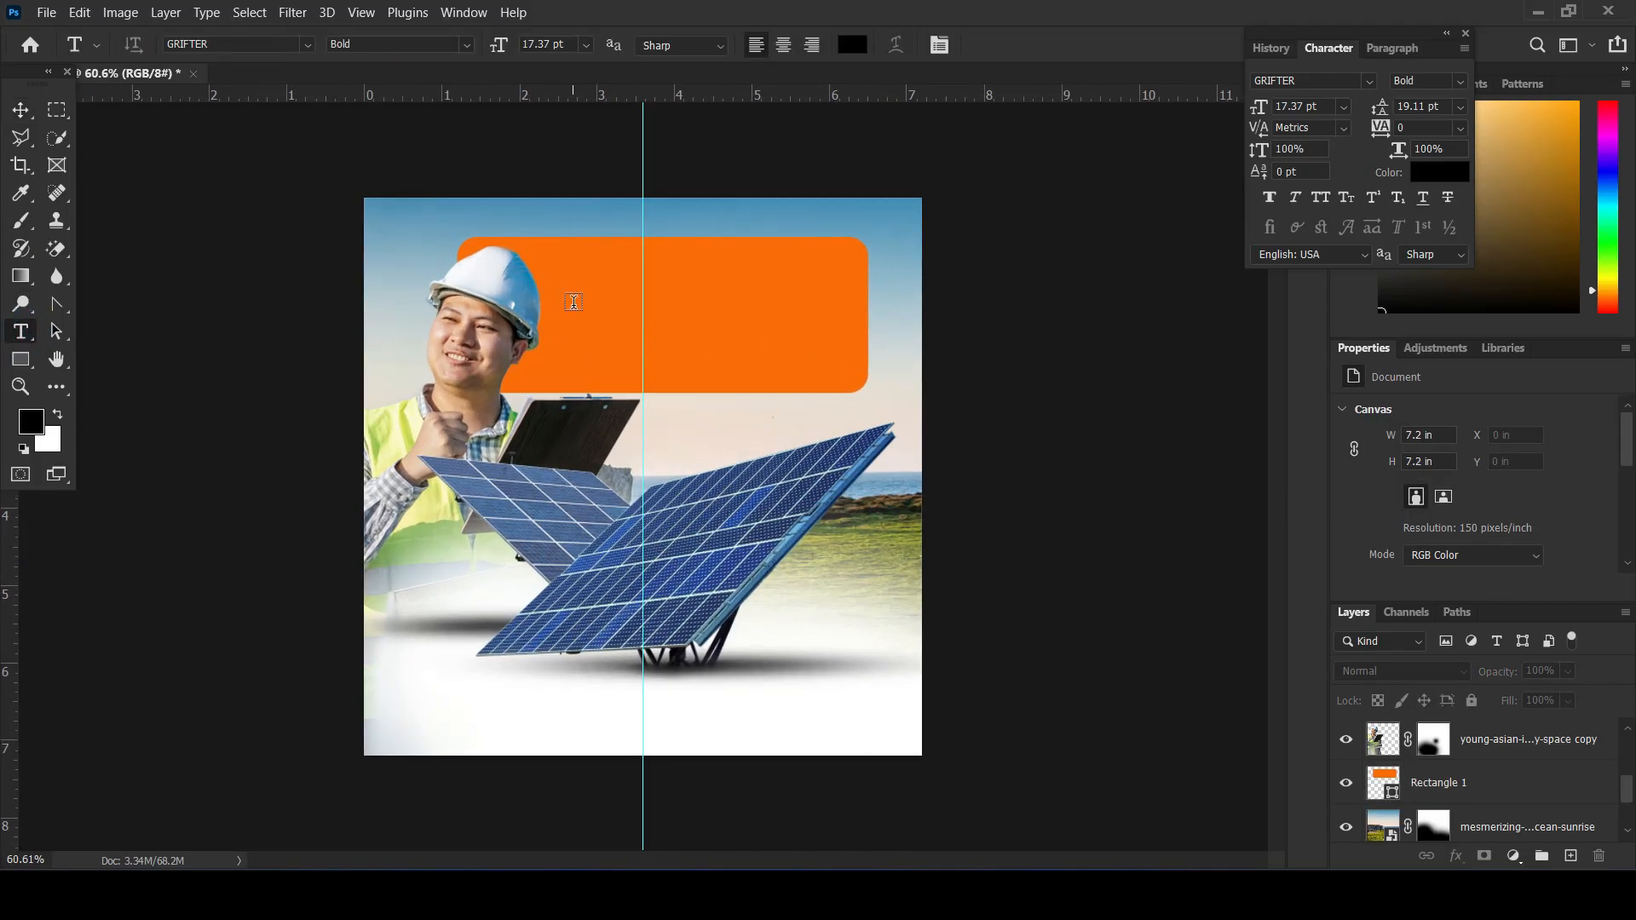
left_click(573, 300)
left_click(267, 44)
type("arch")
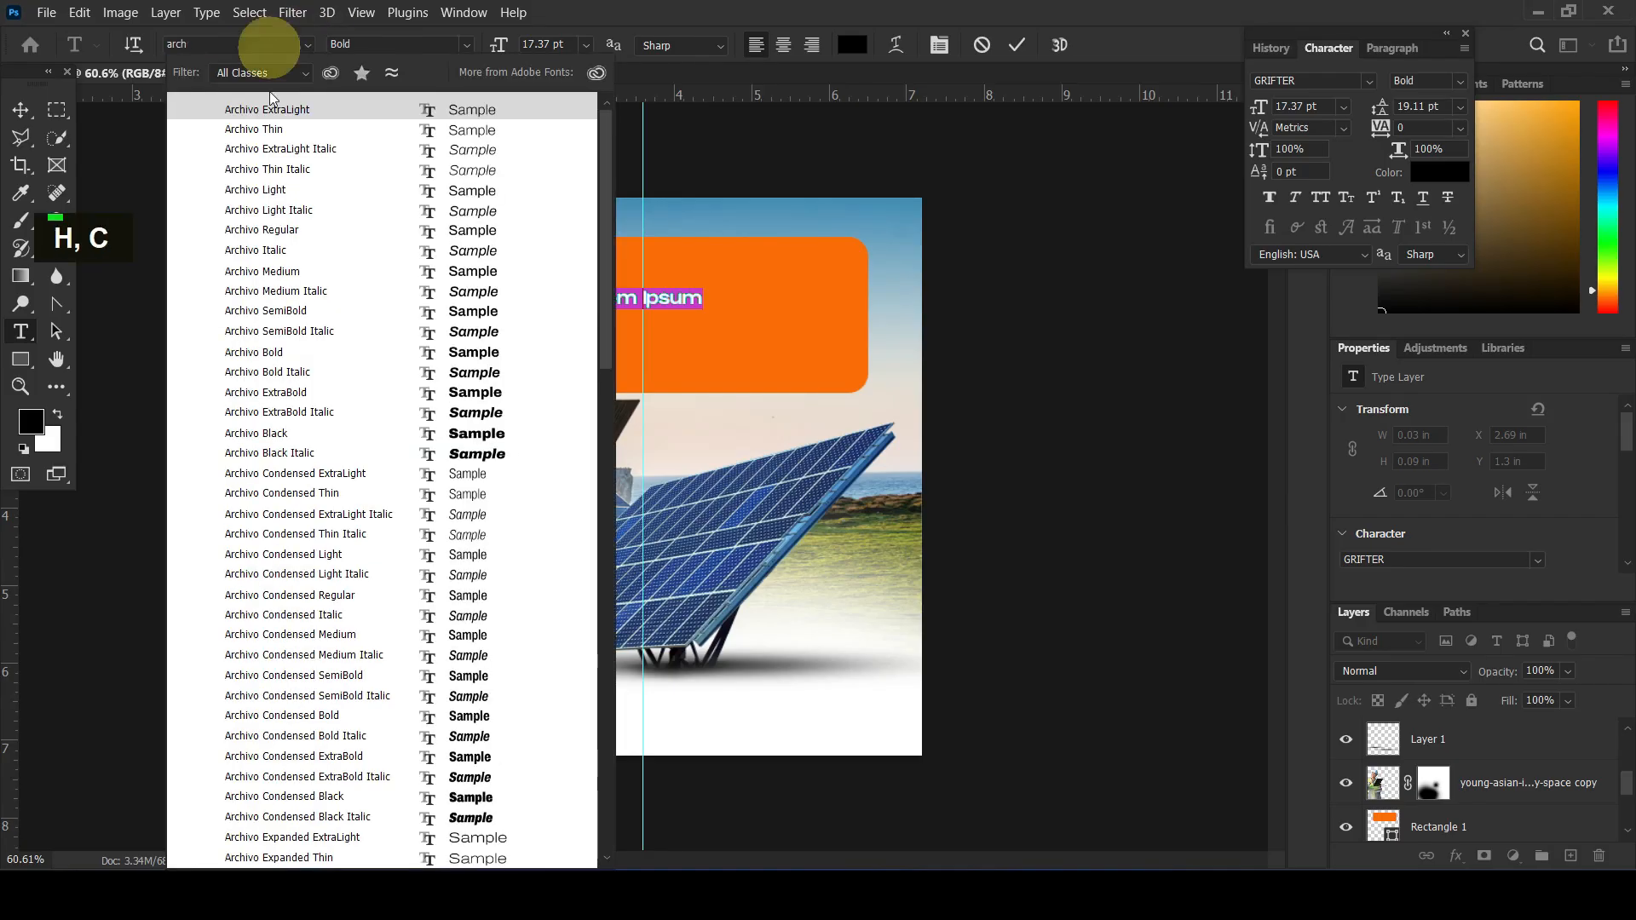
left_click(272, 233)
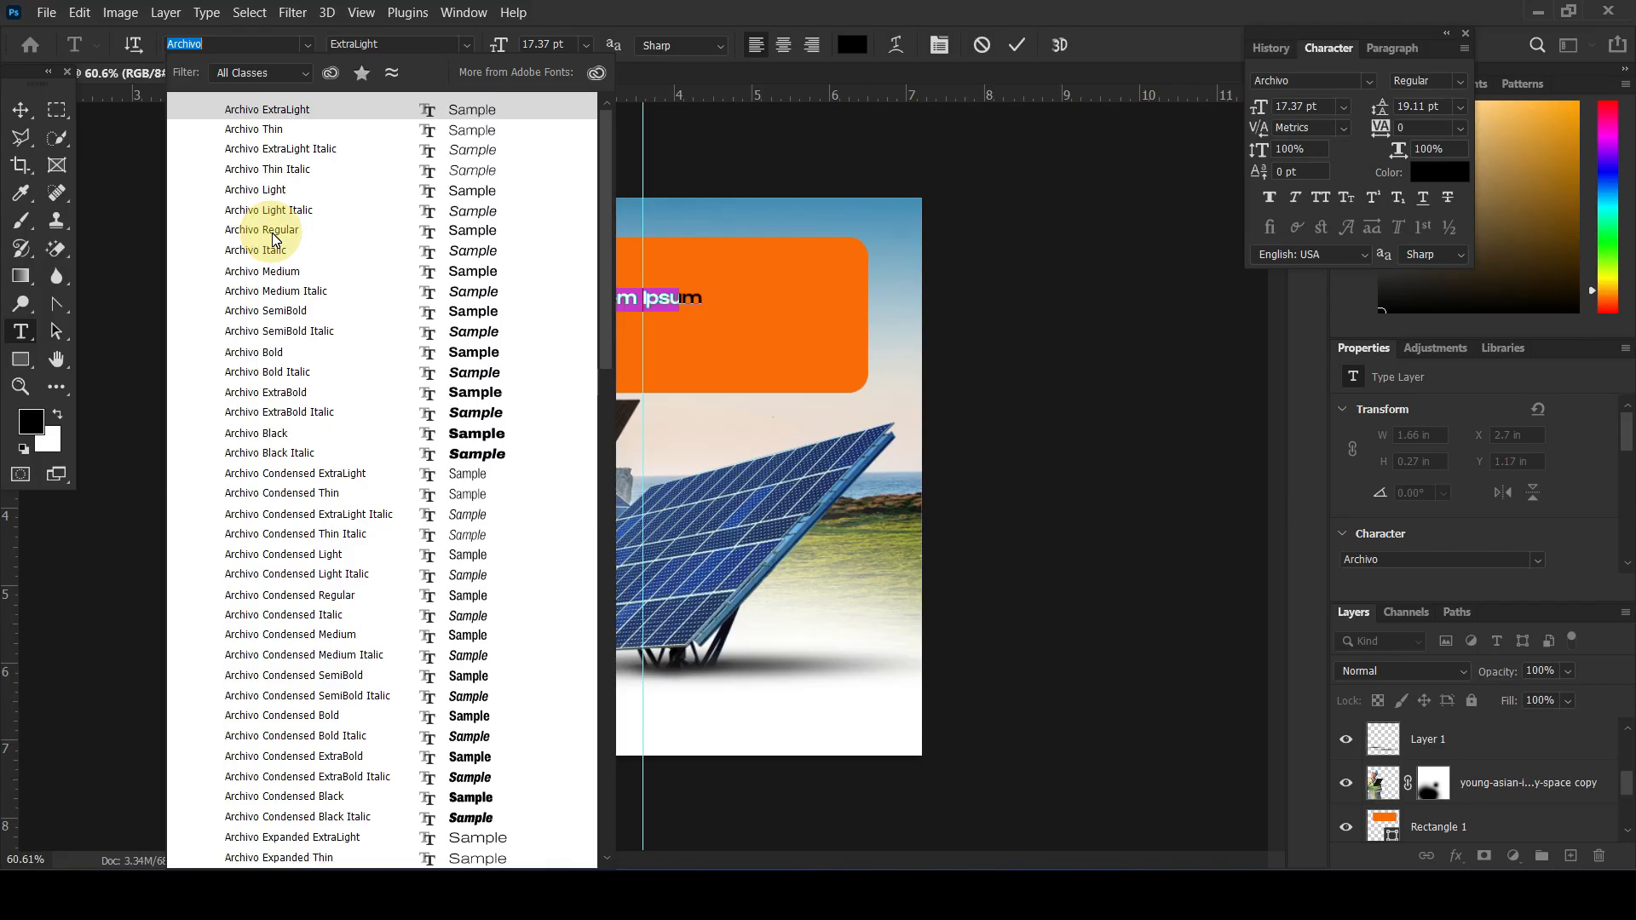
type("Bring ha")
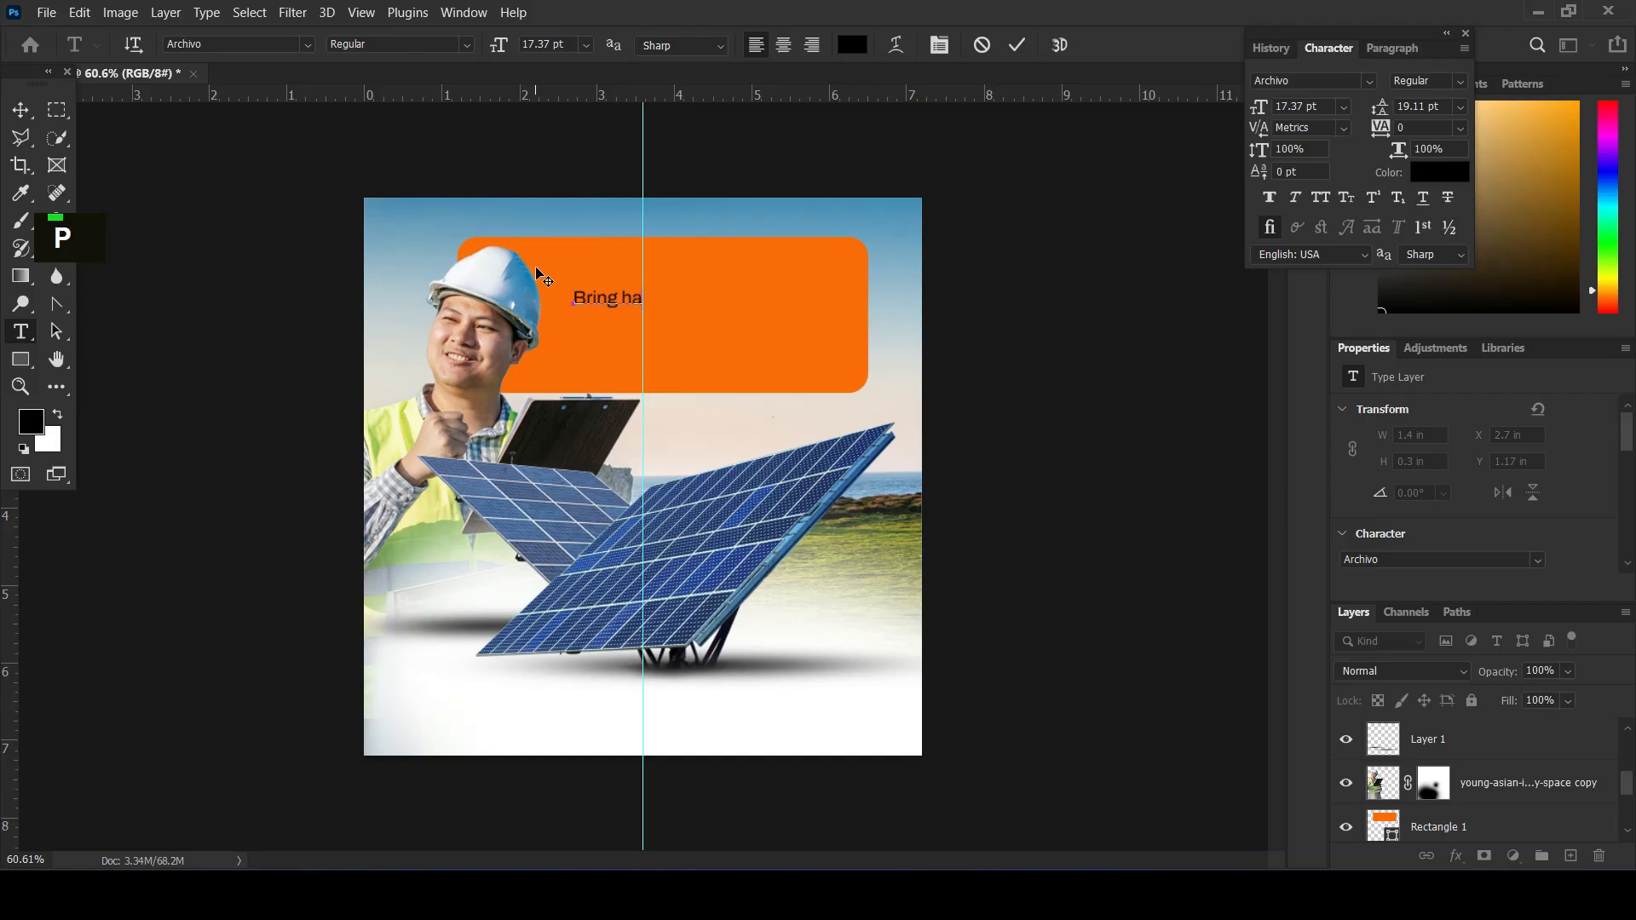
type("ppiness and")
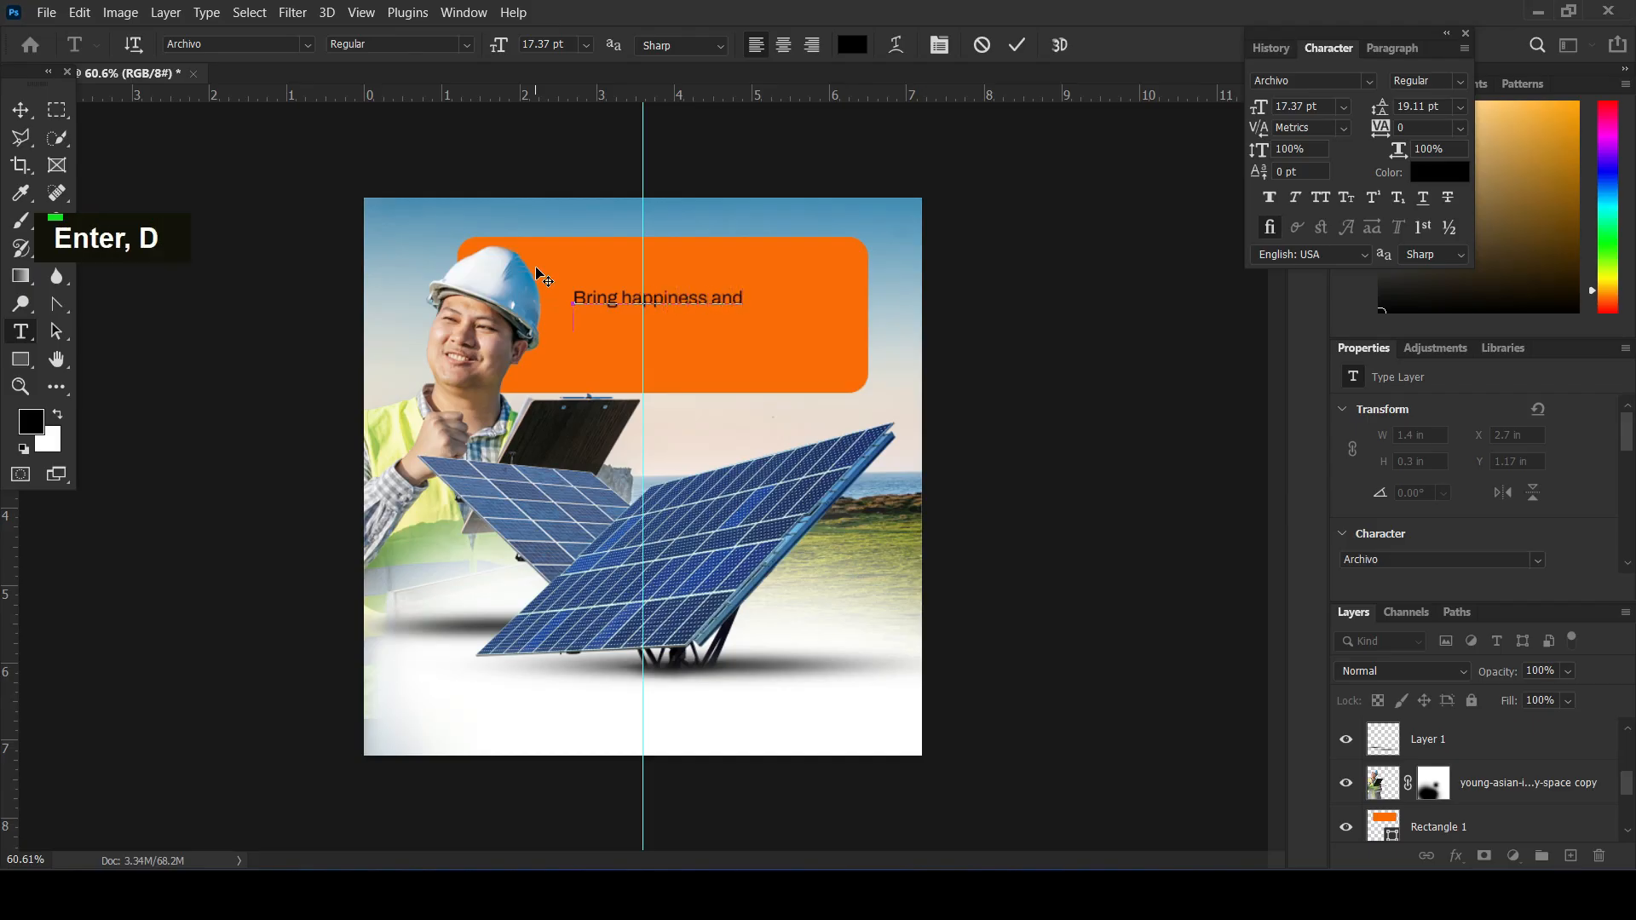
type("to your home")
- Right-align the whole tagline text and set its colour to white (ffffff)
key("ctrl+a")
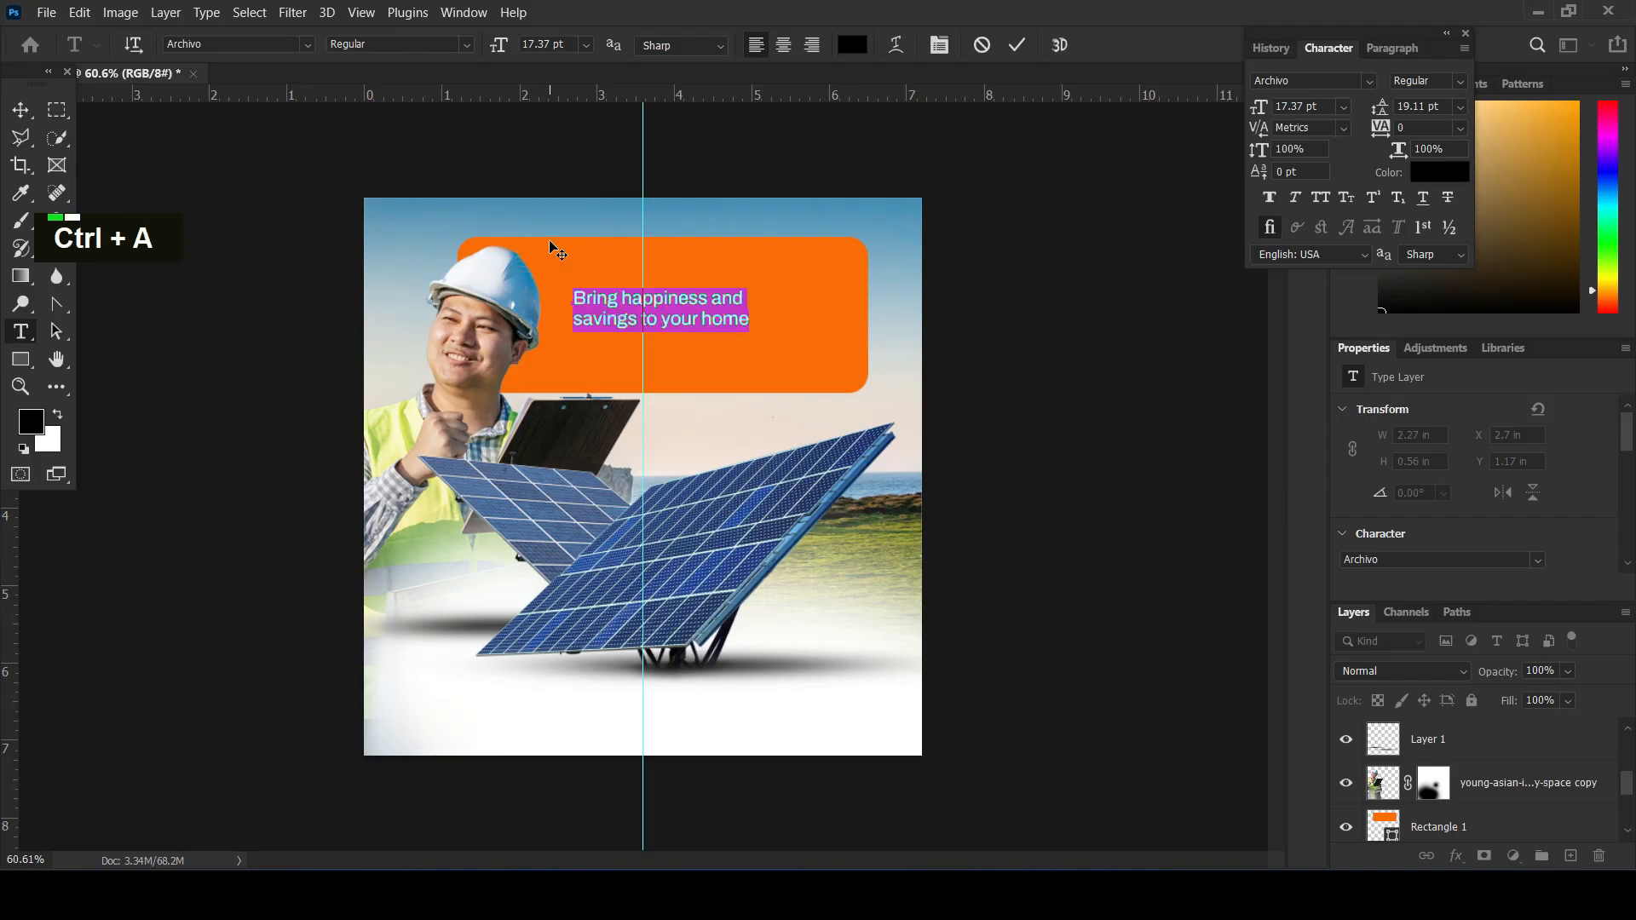
left_click(813, 44)
left_click(853, 44)
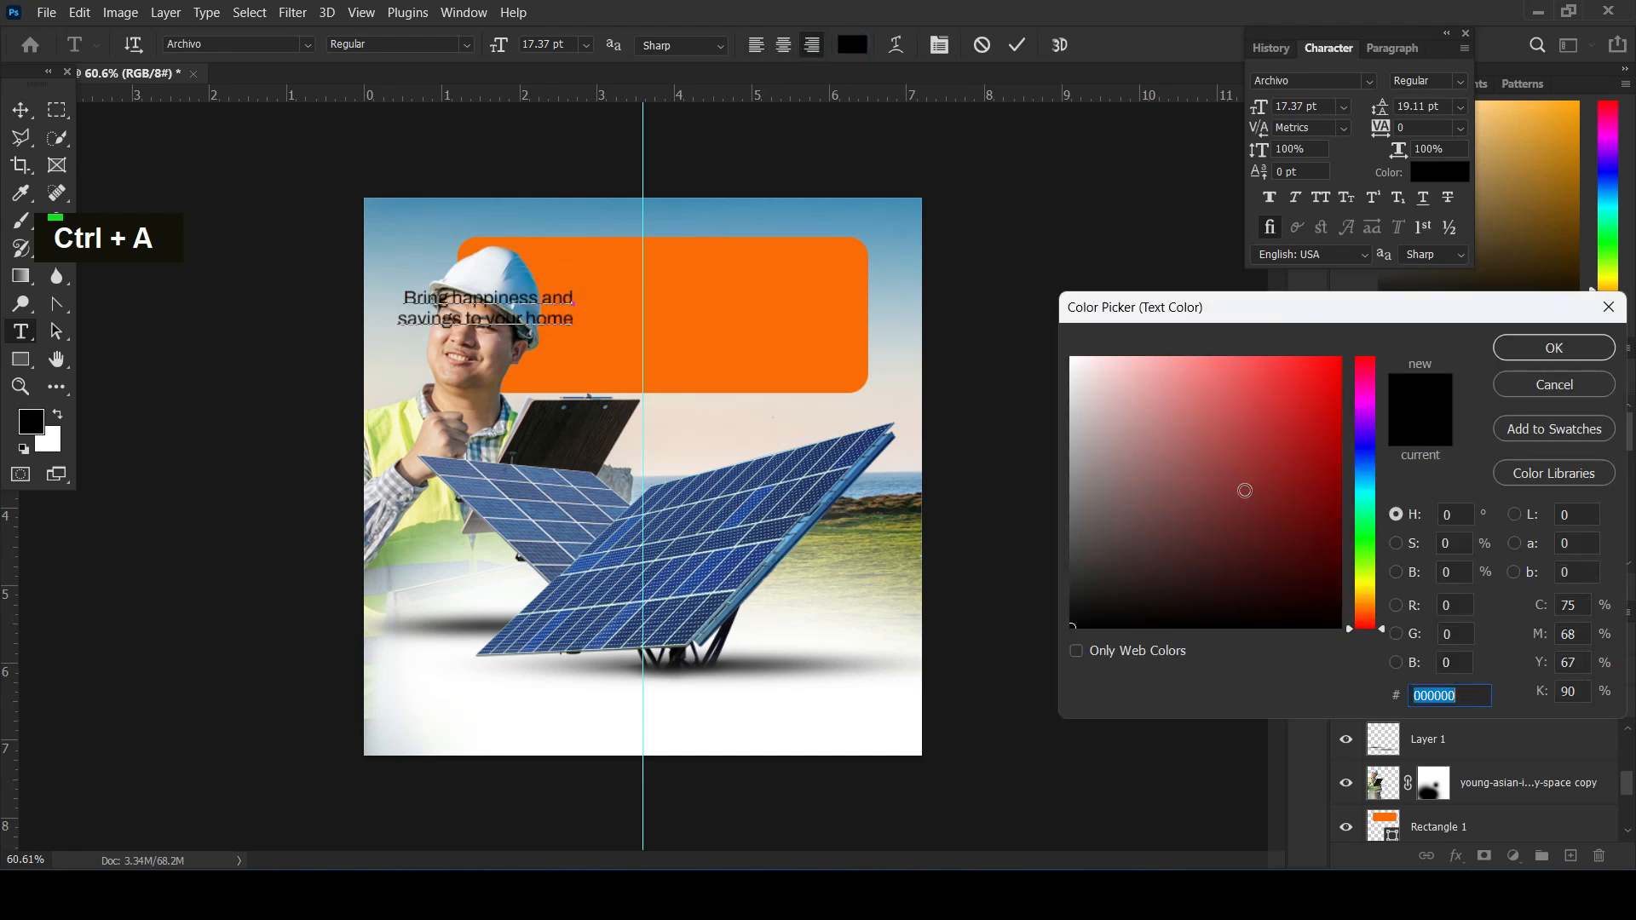
left_click_drag(1156, 430, 1067, 338)
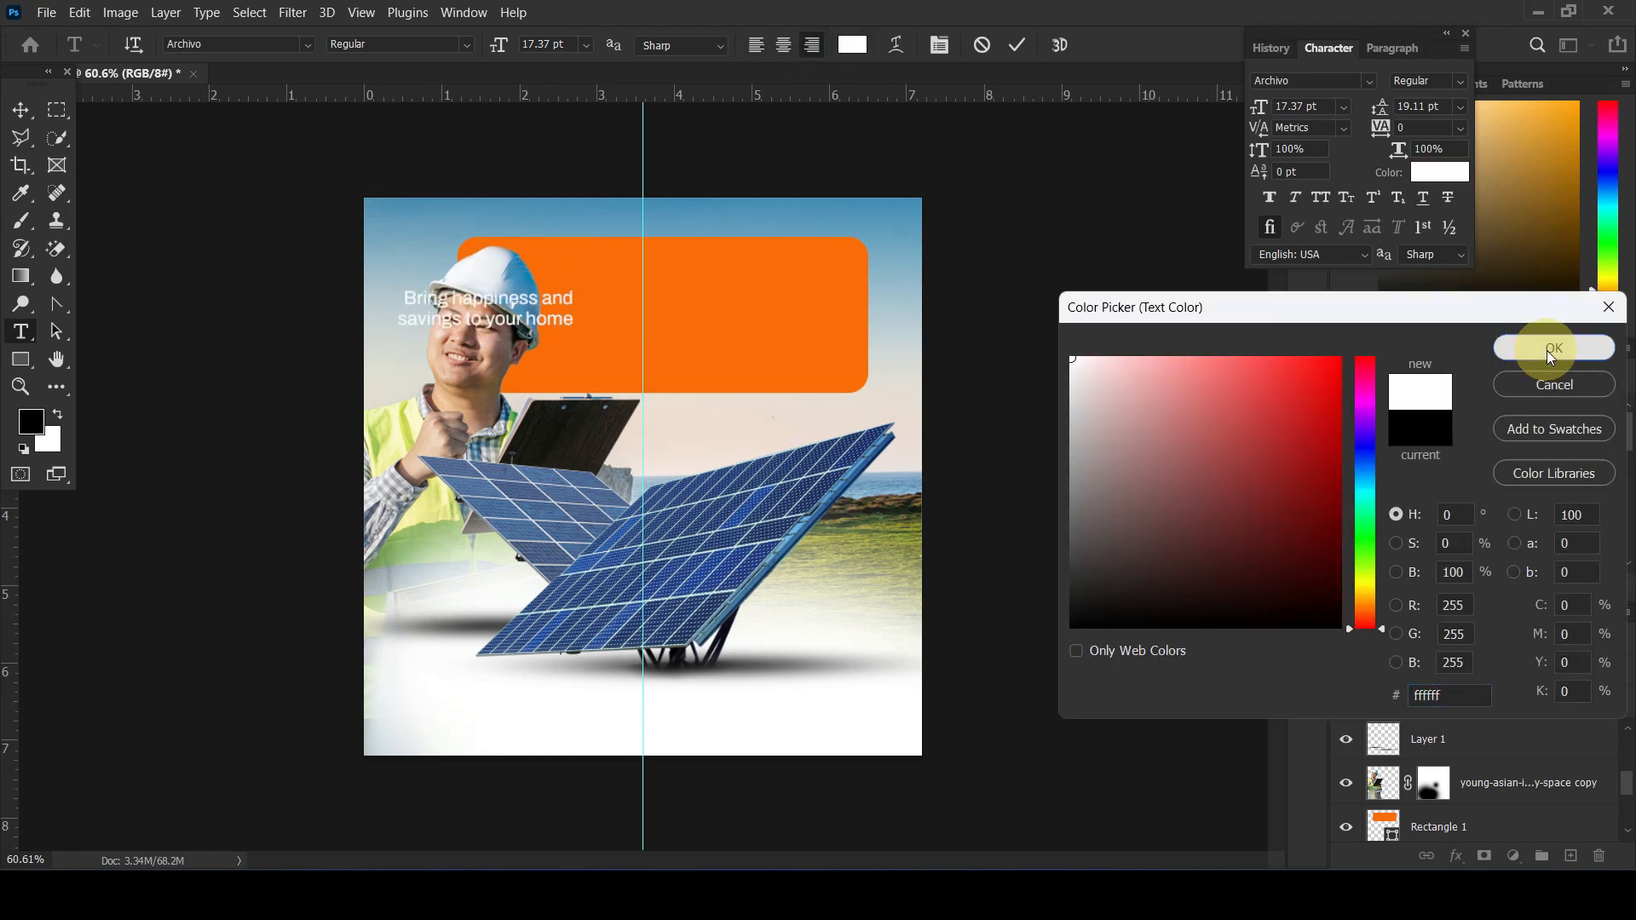
left_click(1546, 351)
- Move the tagline into the upper right part of the orange rectangle, clear of the engineer
left_click(19, 110)
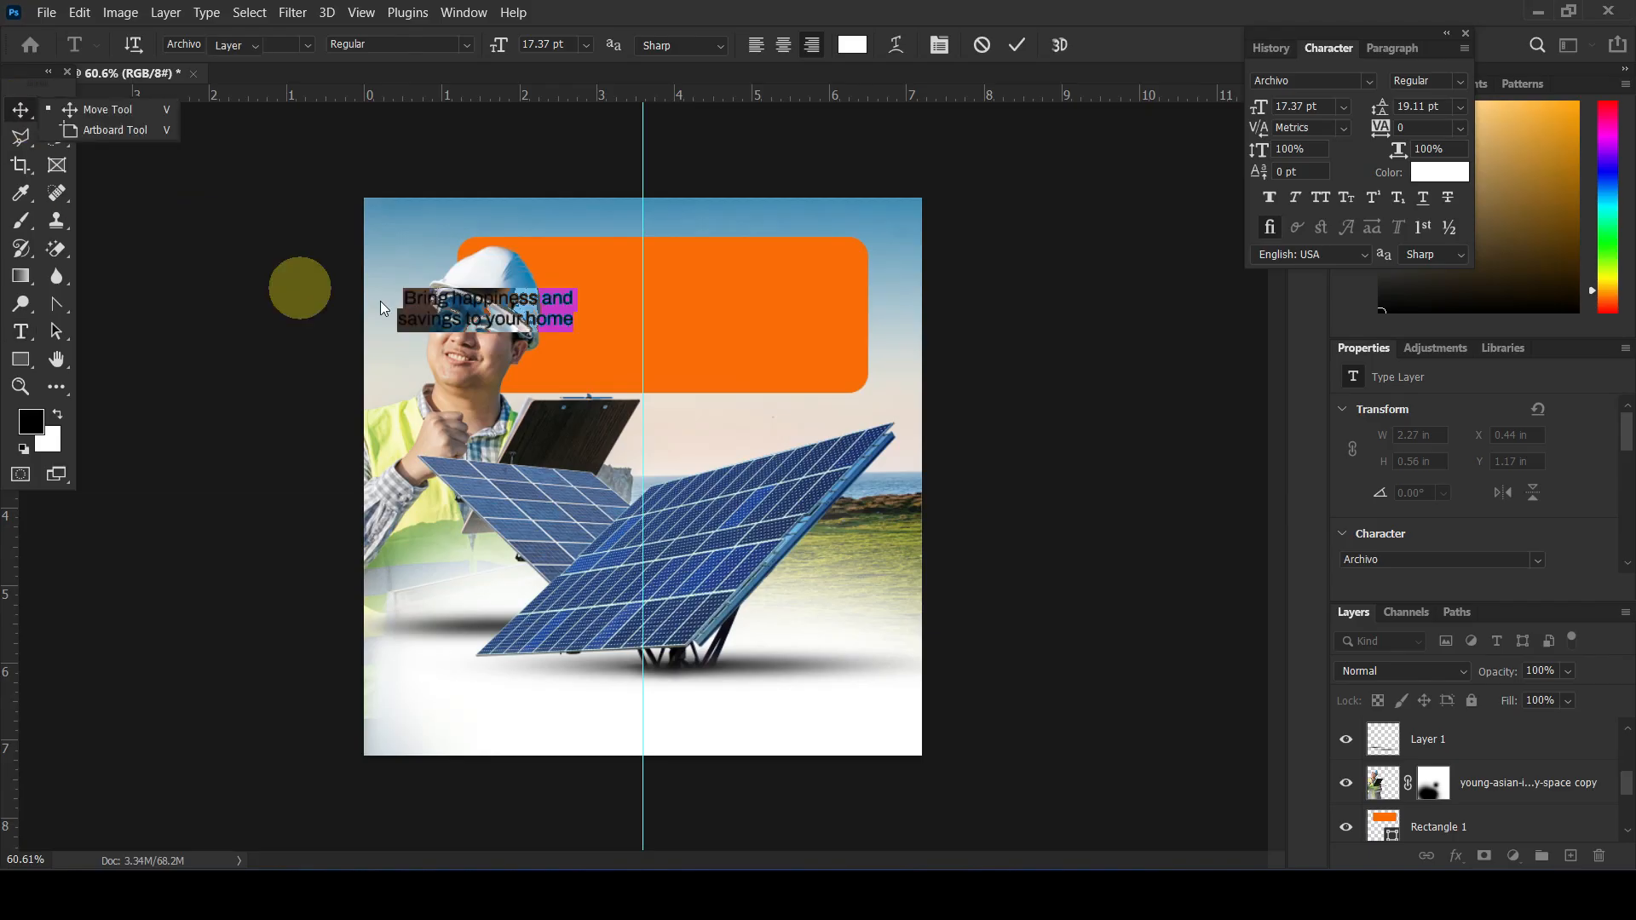
left_click_drag(538, 306, 796, 280)
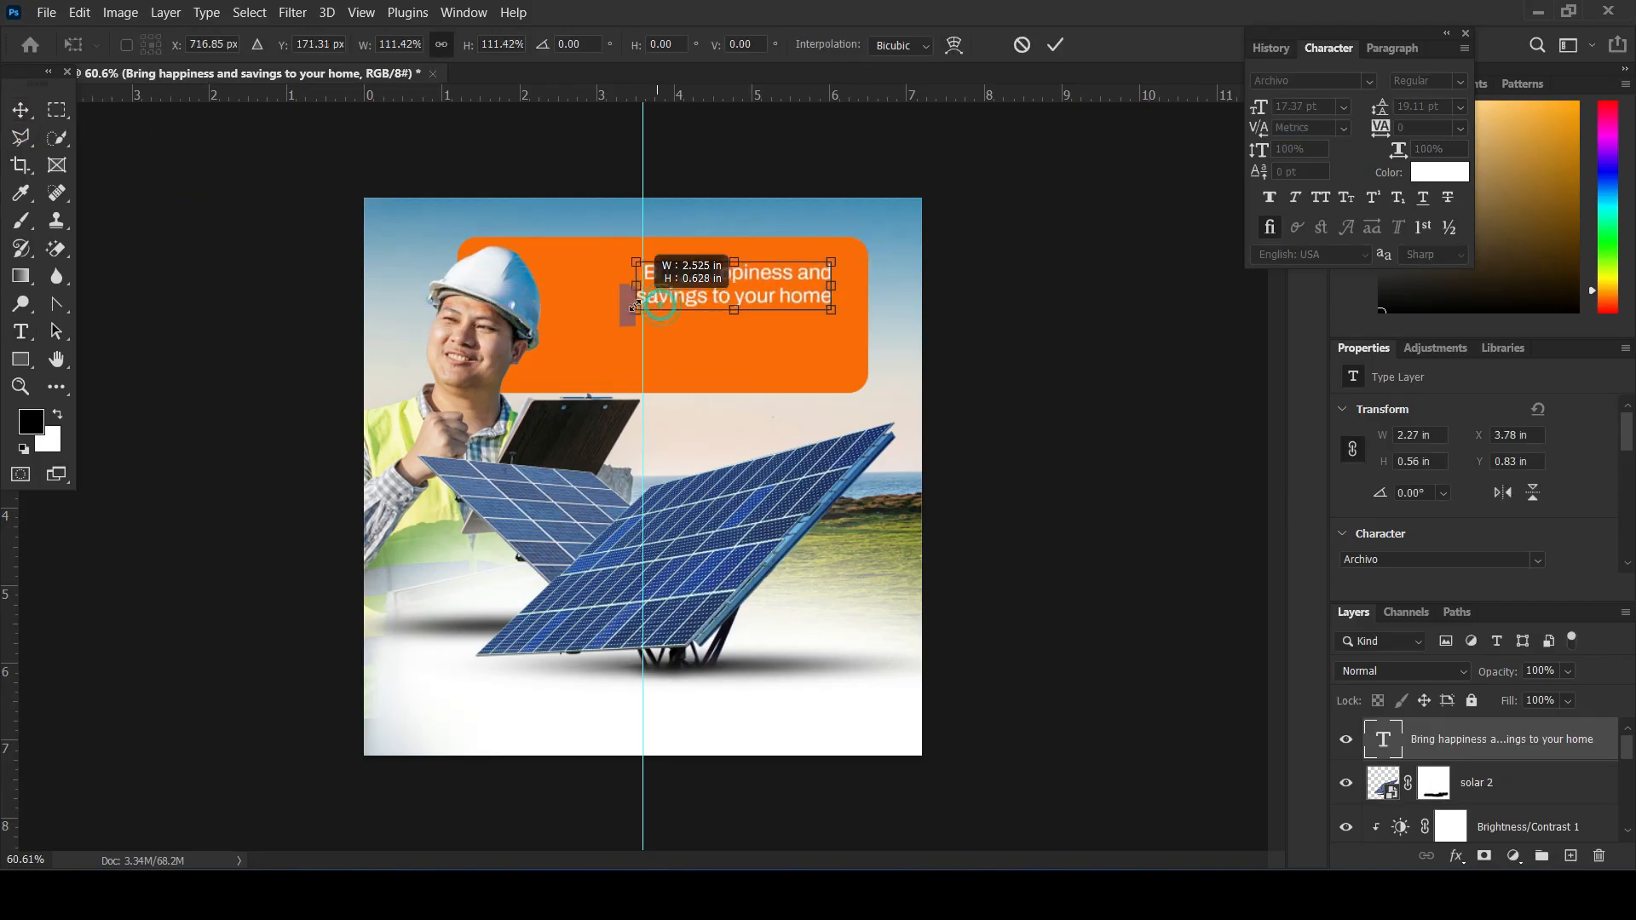